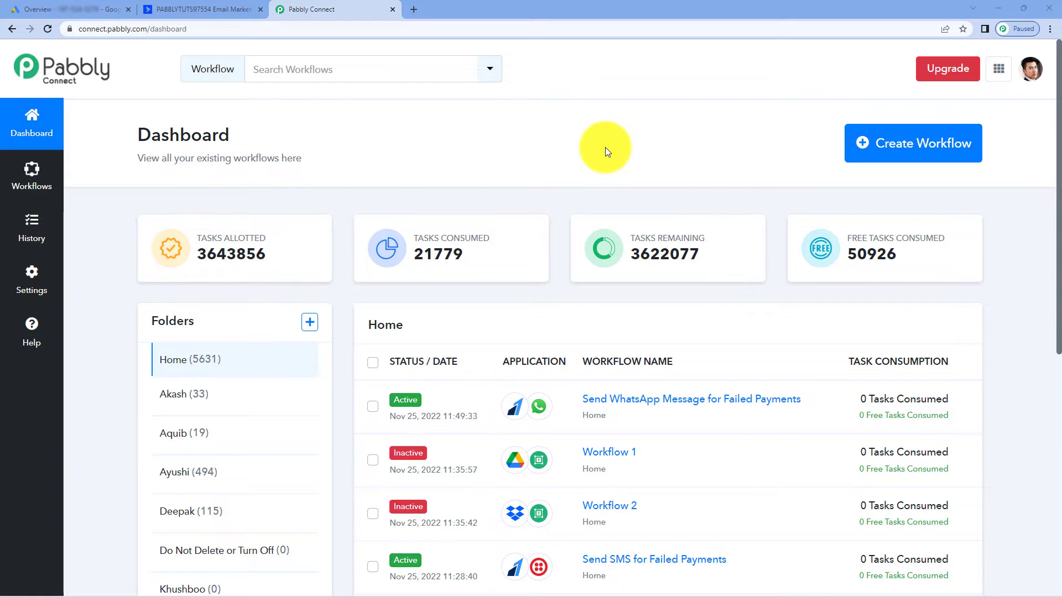
# Step: Create a workflow named 'Goolge Ads to ActiveCampaign' and expand its trigger step
pyautogui.click(890, 146)
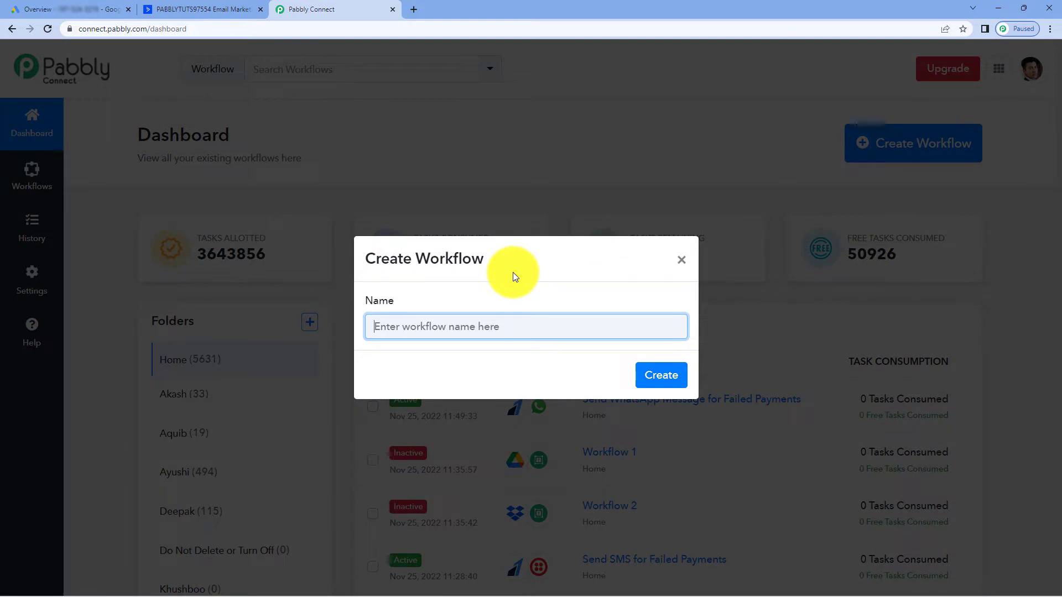
pyautogui.write('Goolg')
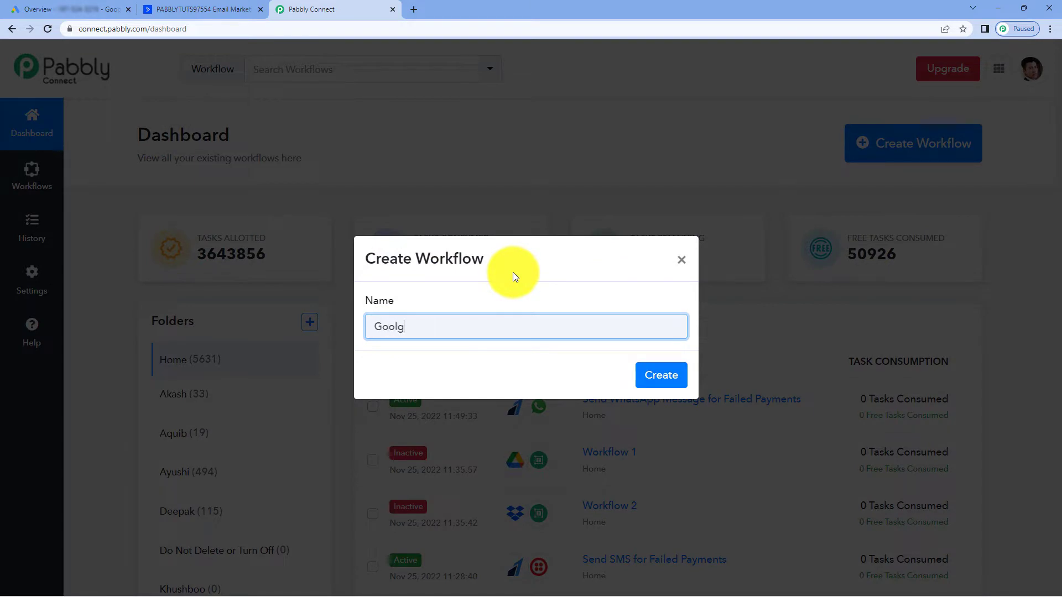
pyautogui.write('e Ads to ActiveCampaign')
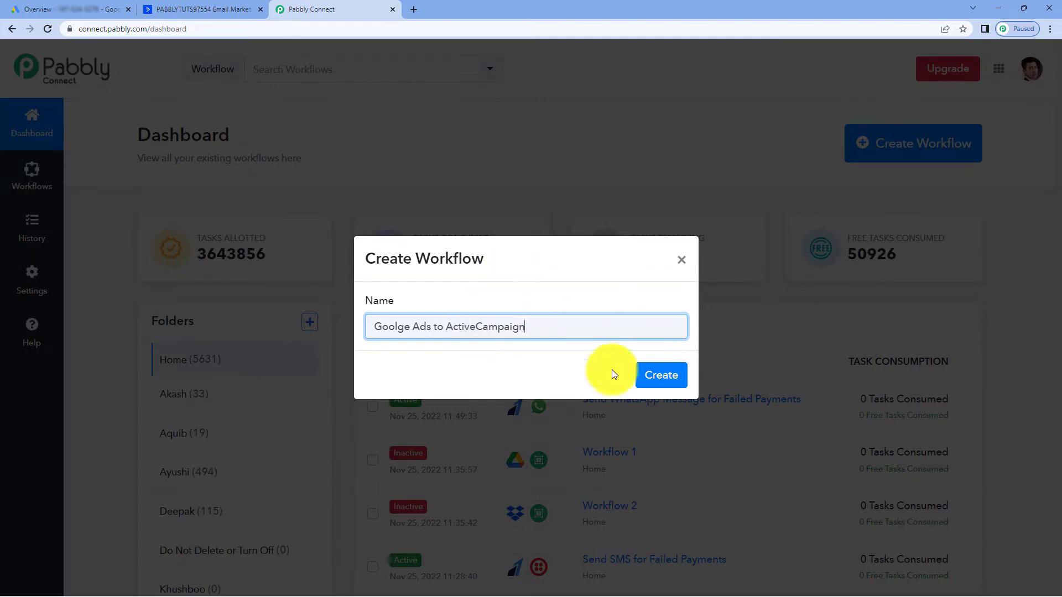
pyautogui.click(661, 376)
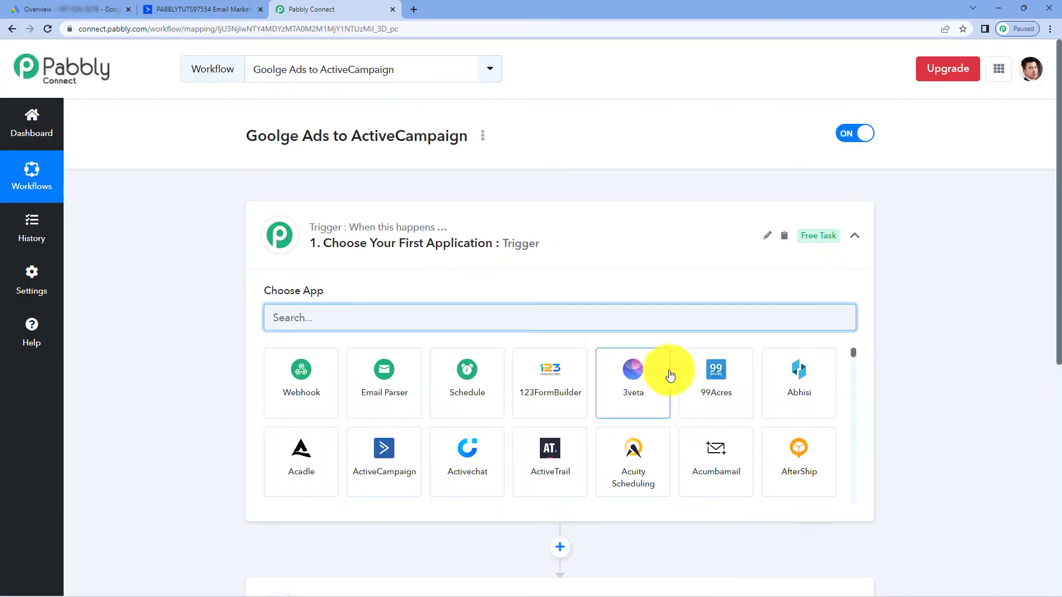
pyautogui.click(514, 232)
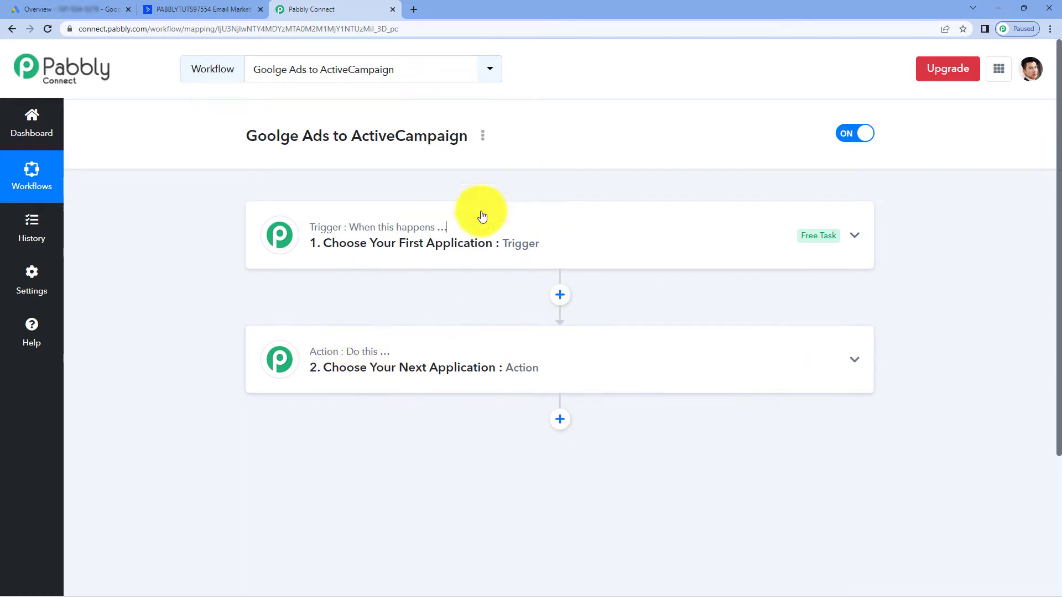
pyautogui.click(443, 218)
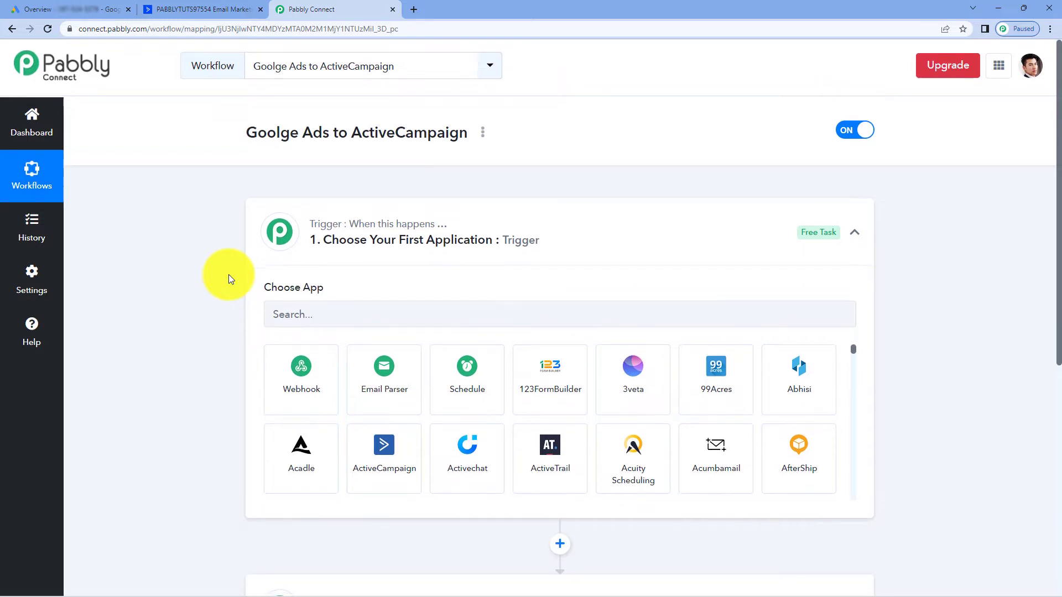
# Step: Set the trigger app to Google Ads with the New Lead Form Entry event
pyautogui.scroll(-1, 228, 274)
pyautogui.click(350, 258)
pyautogui.write('Google Ads')
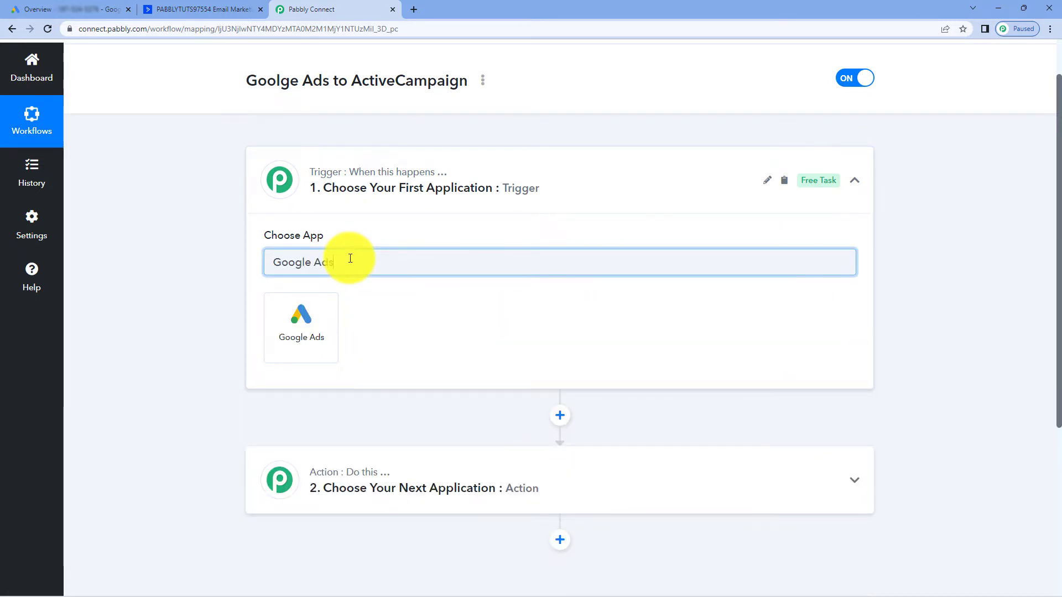
pyautogui.click(305, 315)
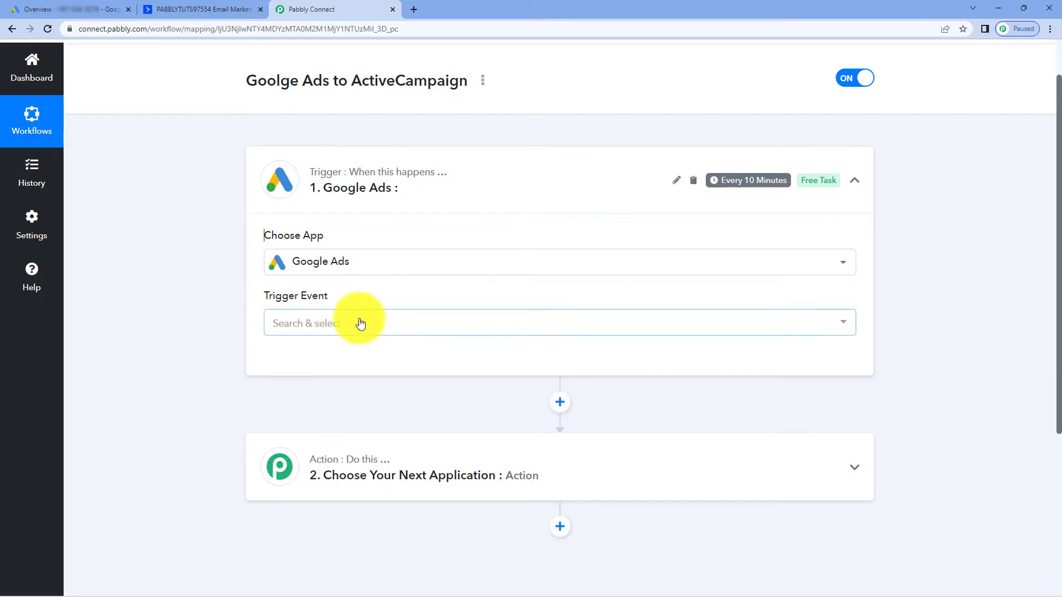
pyautogui.click(360, 323)
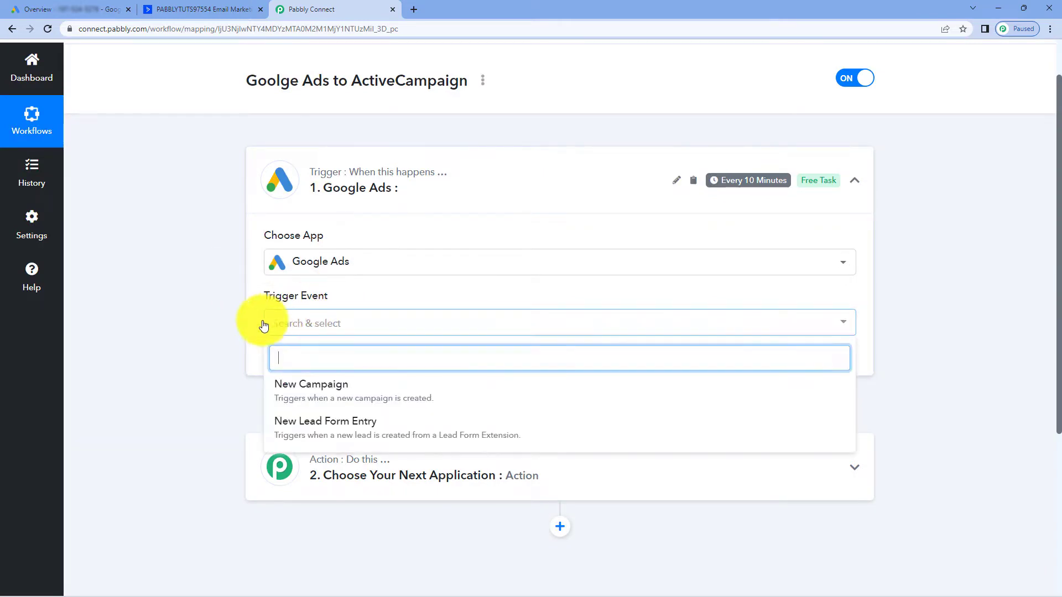
pyautogui.scroll(-2, 214, 326)
pyautogui.click(388, 313)
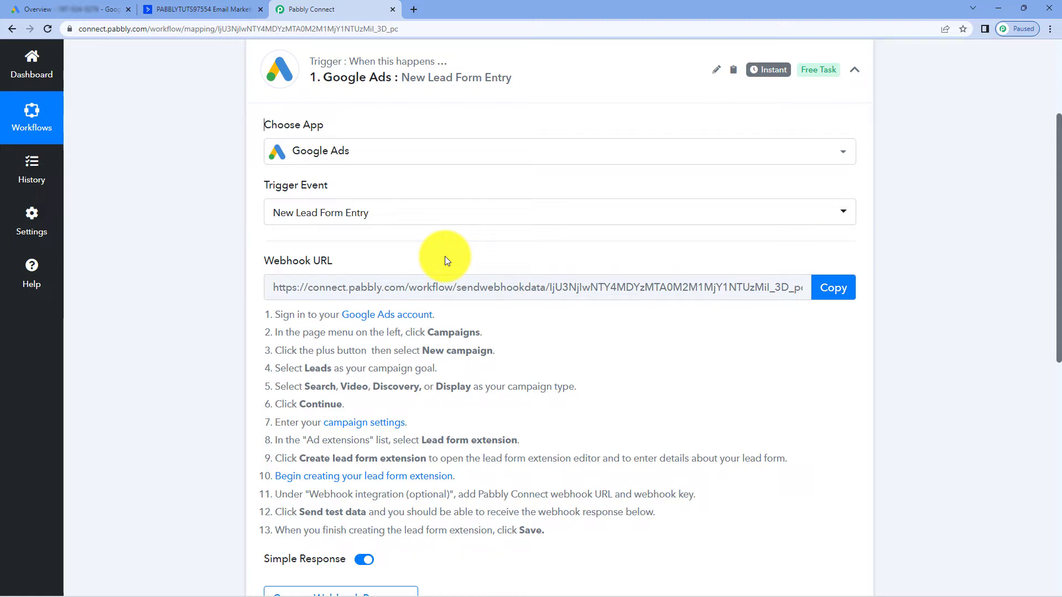
# Step: Copy the trigger's webhook URL after reading the setup instructions
pyautogui.moveTo(273, 314); pyautogui.dragTo(548, 532)
pyautogui.click(568, 412)
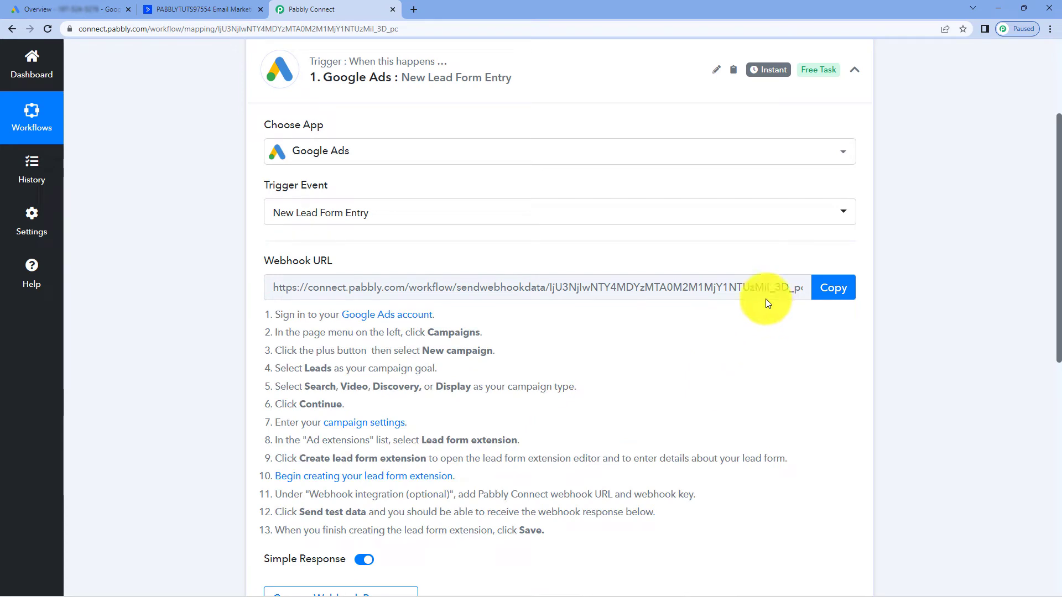
pyautogui.click(834, 287)
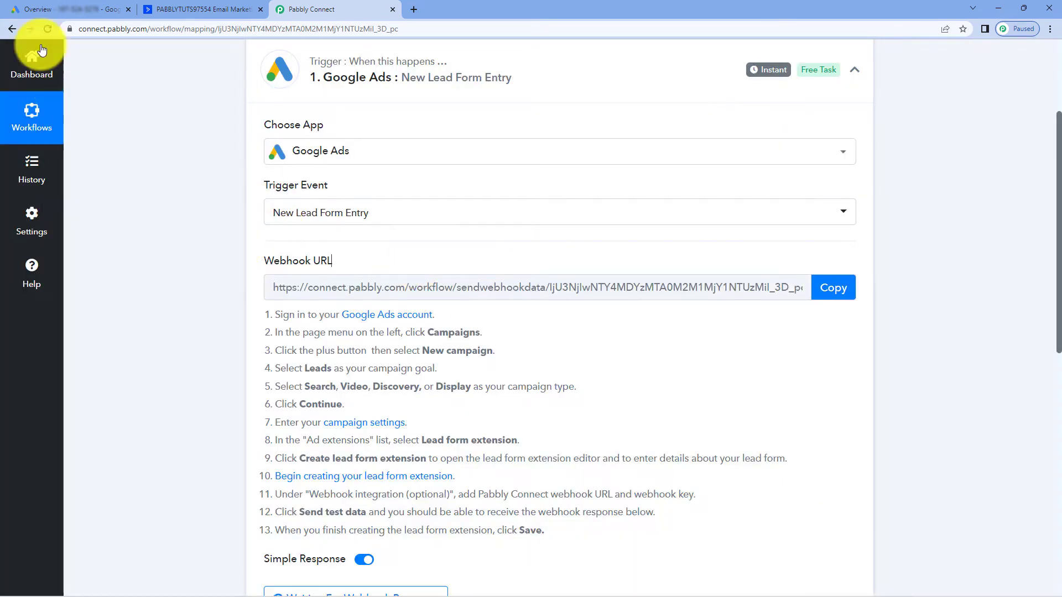
# Step: In Google Ads, go to Ads & assets > Assets and add a Lead form asset
pyautogui.click(47, 6)
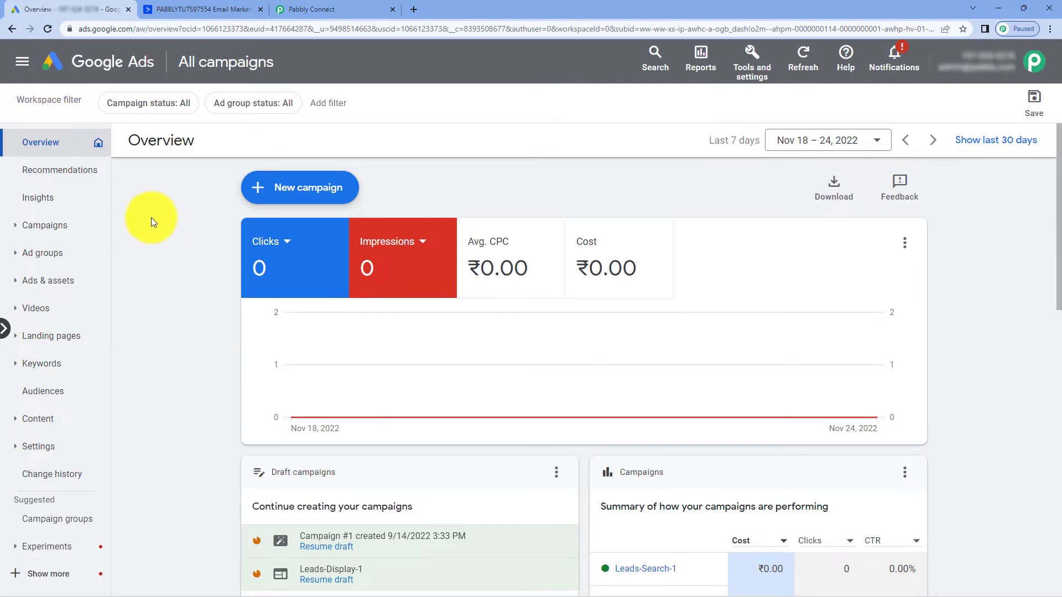
pyautogui.click(15, 289)
pyautogui.click(41, 341)
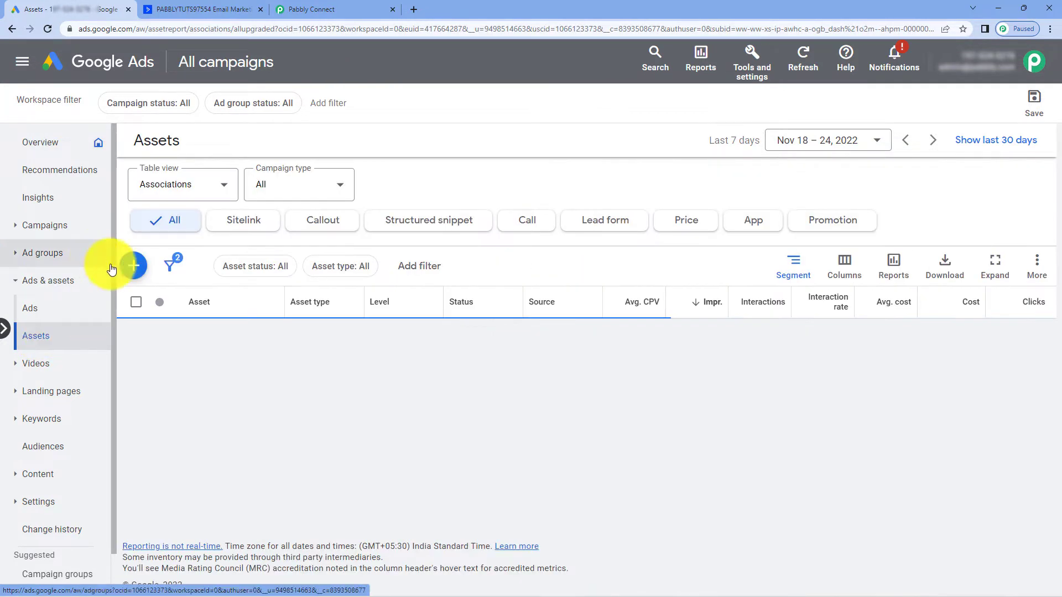
pyautogui.click(133, 266)
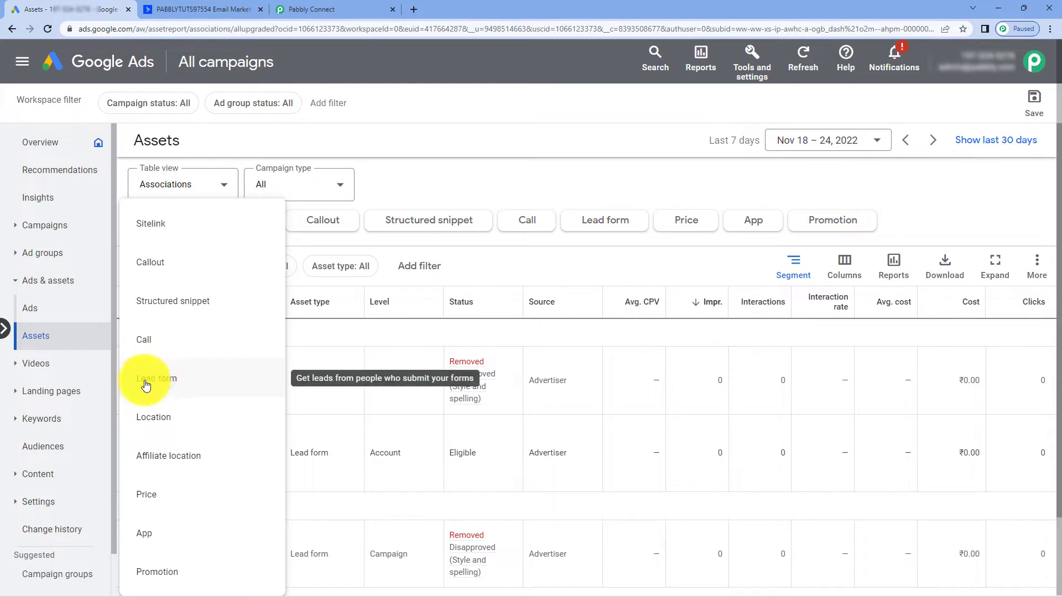
pyautogui.click(179, 381)
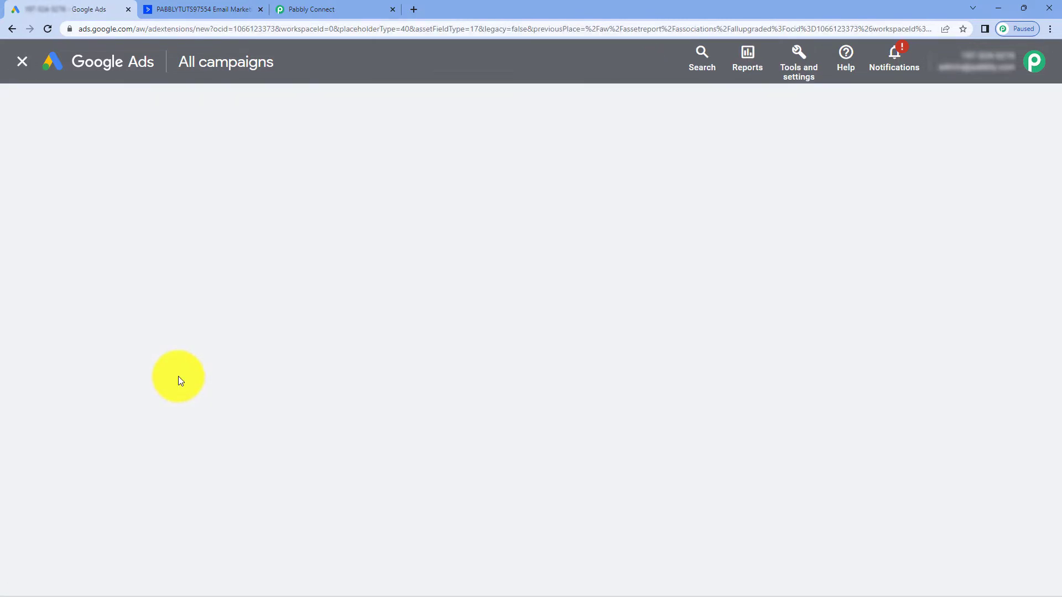
# Step: Start a new lead form, check existing lead forms, and scroll down the form page
pyautogui.click(163, 289)
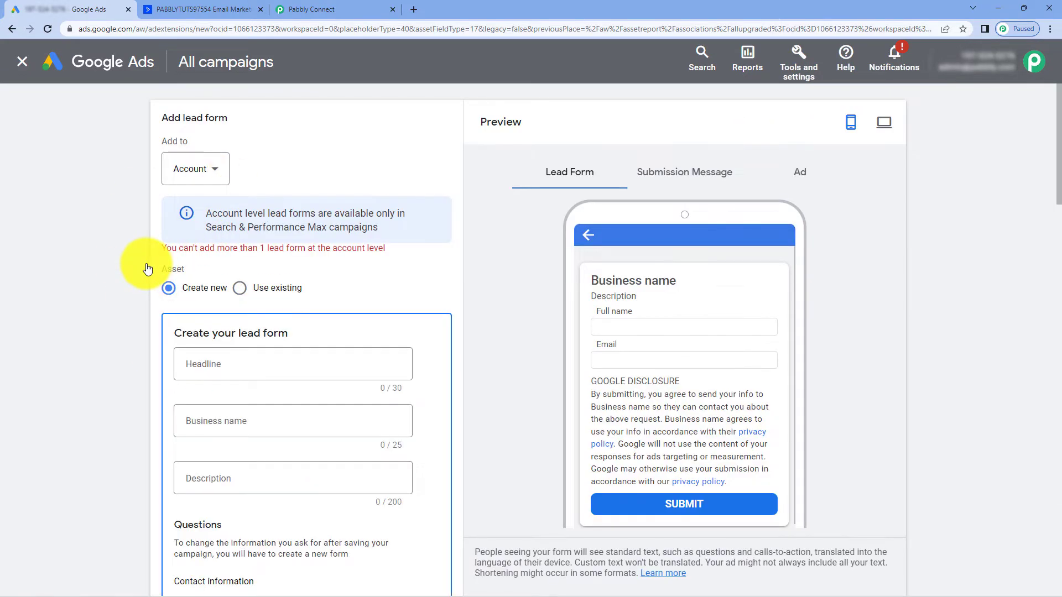
pyautogui.click(243, 291)
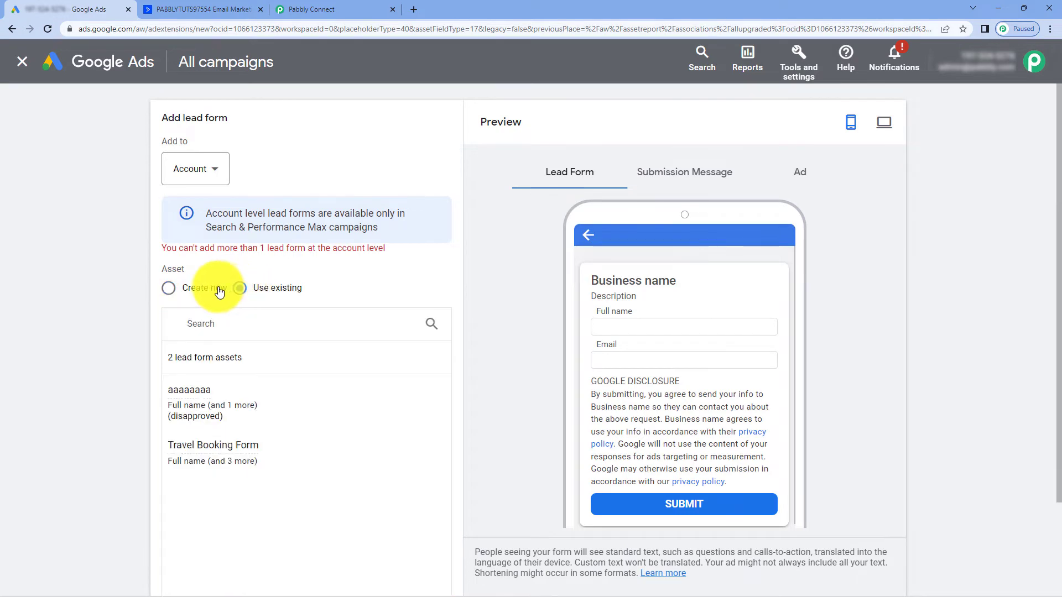
pyautogui.click(165, 288)
pyautogui.scroll(-3, 320, 221)
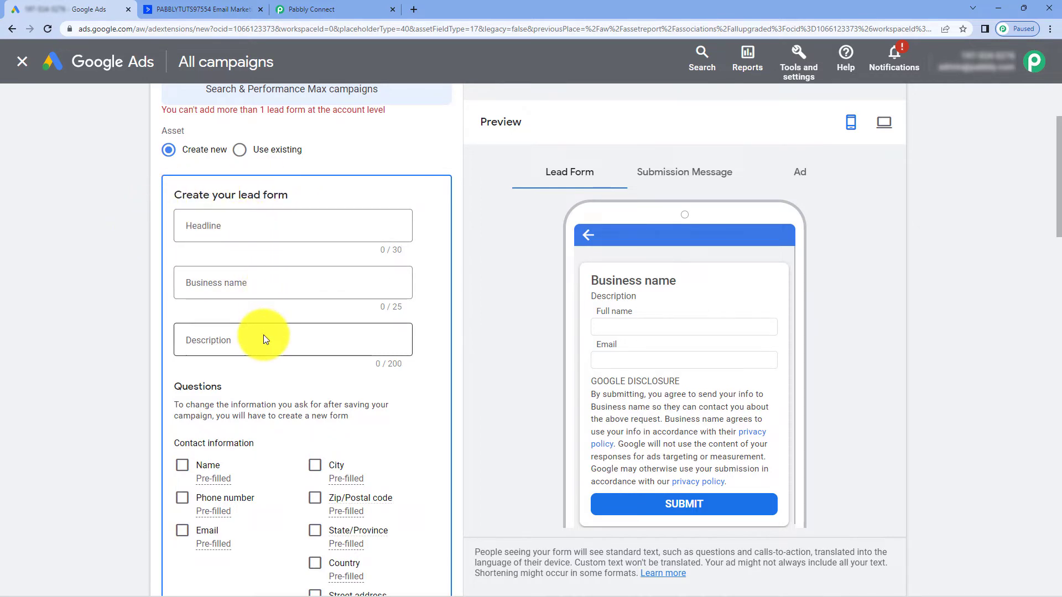
pyautogui.scroll(-5, 264, 335)
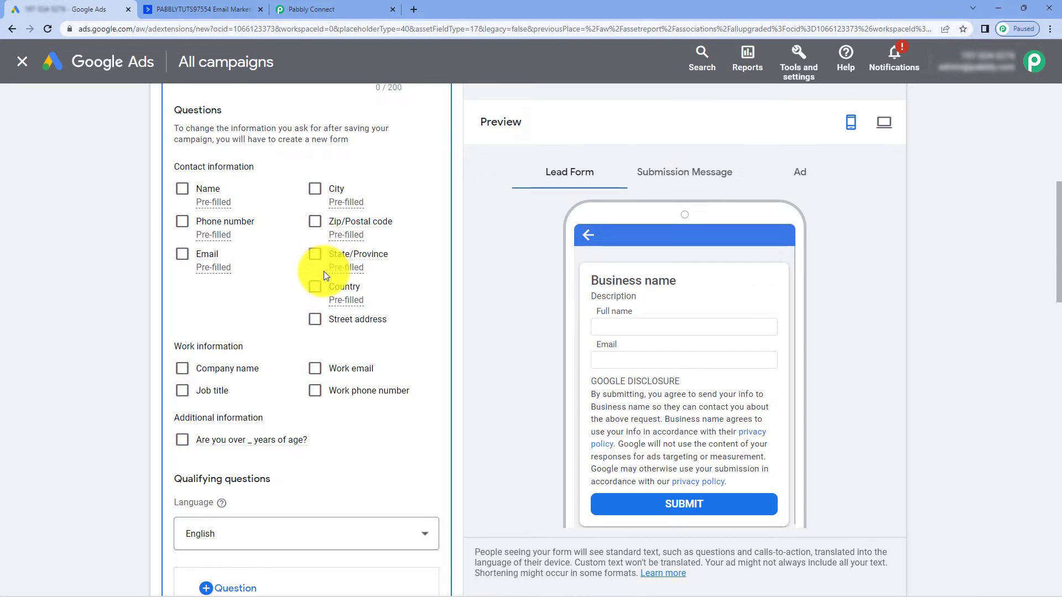
pyautogui.scroll(-1, 294, 276)
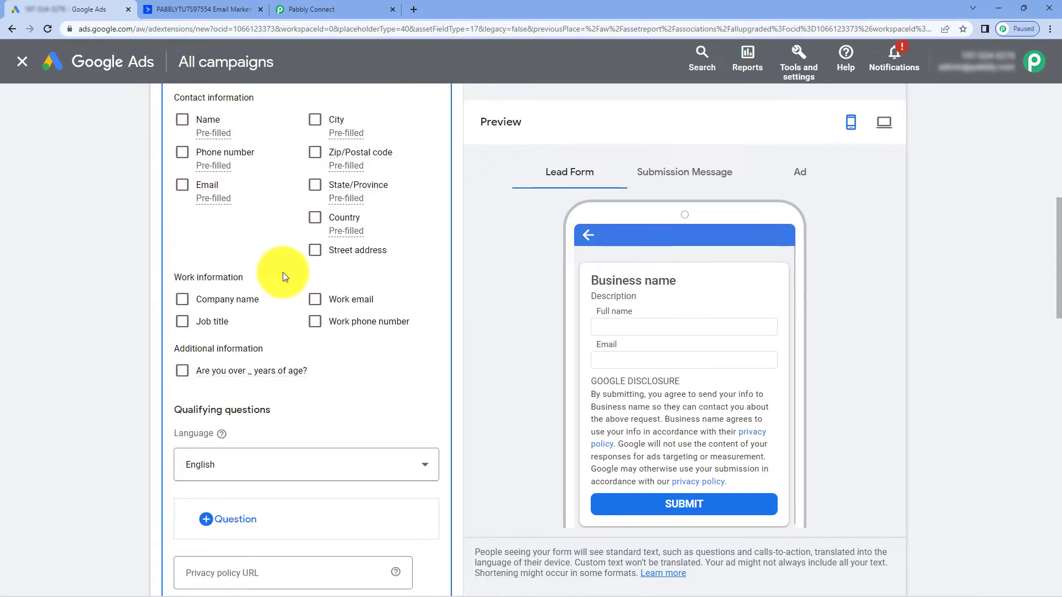
pyautogui.scroll(-3, 284, 272)
pyautogui.scroll(-3, 258, 250)
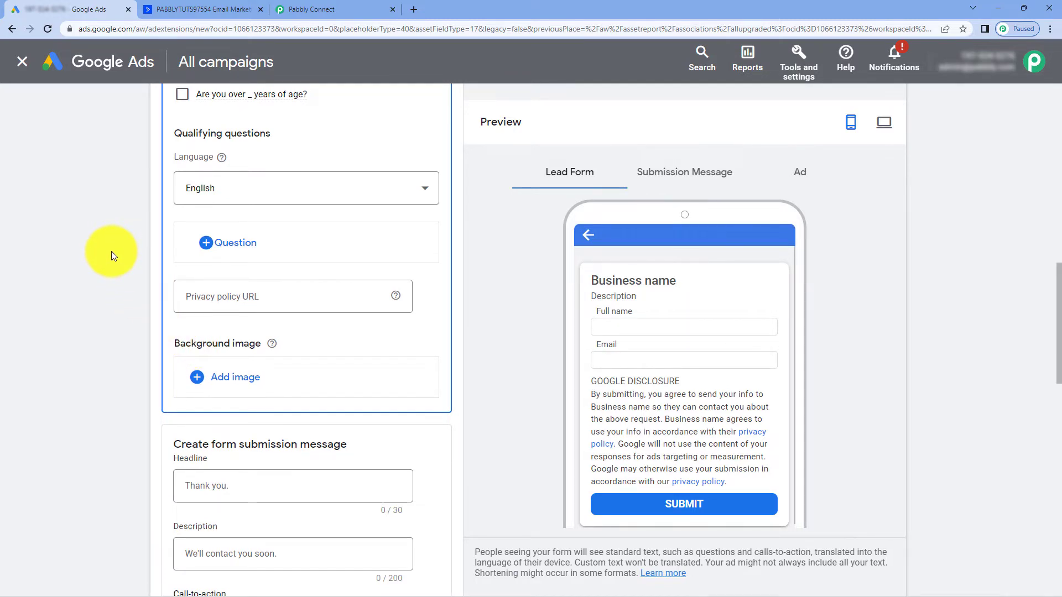
pyautogui.scroll(-15, 111, 251)
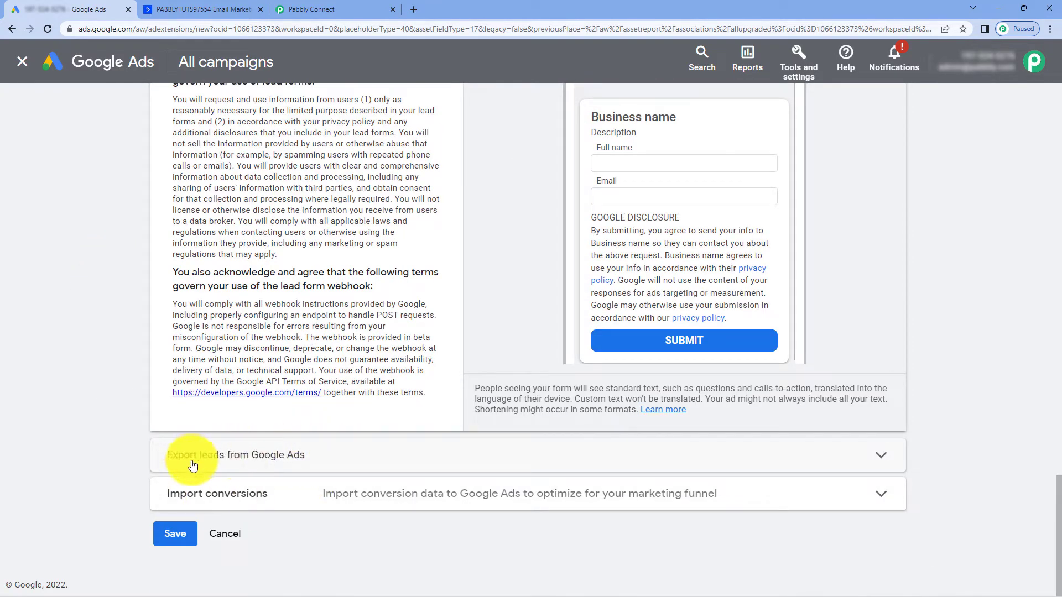
# Step: Expand the lead export options to reveal the webhook integration fields
pyautogui.click(347, 462)
pyautogui.scroll(-2, 85, 406)
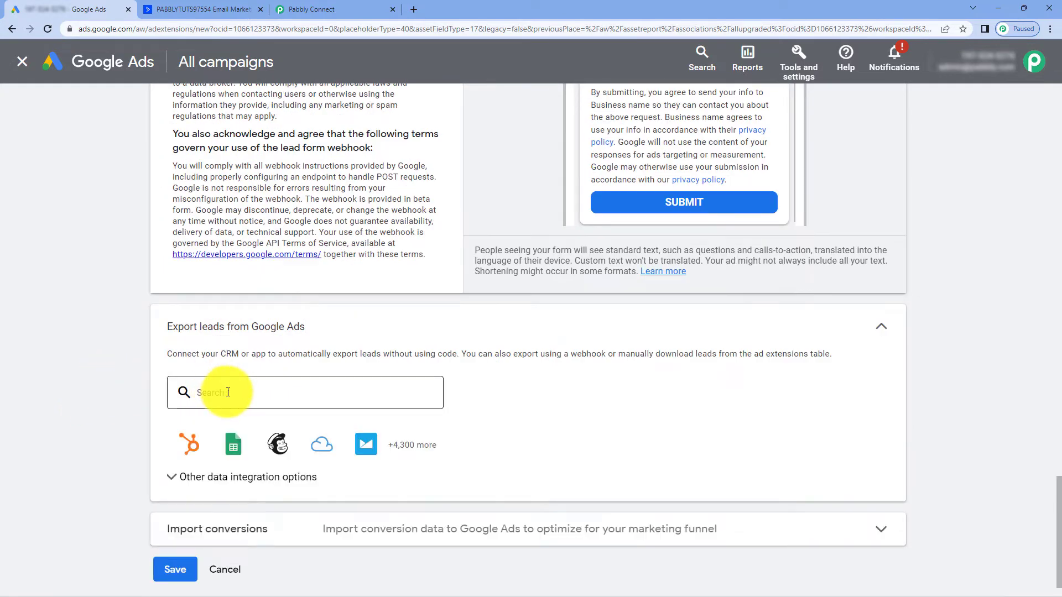
pyautogui.click(171, 477)
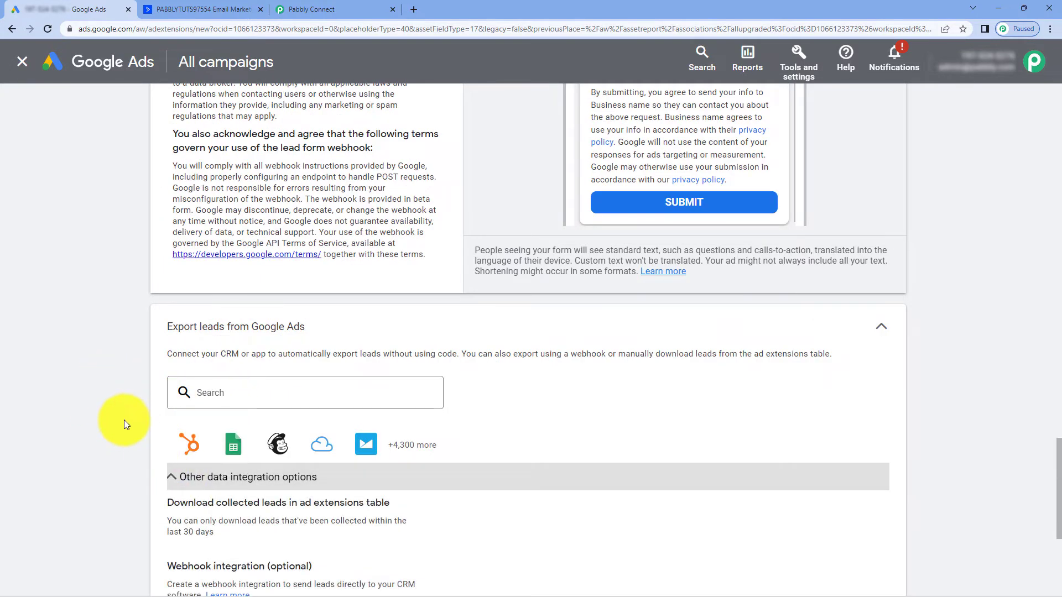
pyautogui.scroll(-3, 124, 420)
pyautogui.scroll(-1, 129, 357)
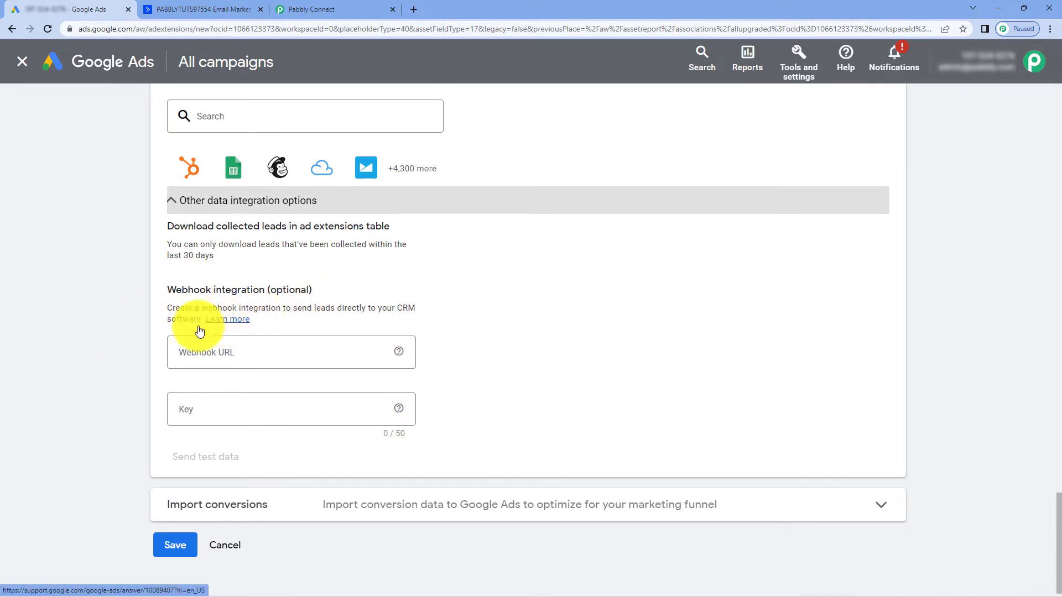
pyautogui.click(219, 354)
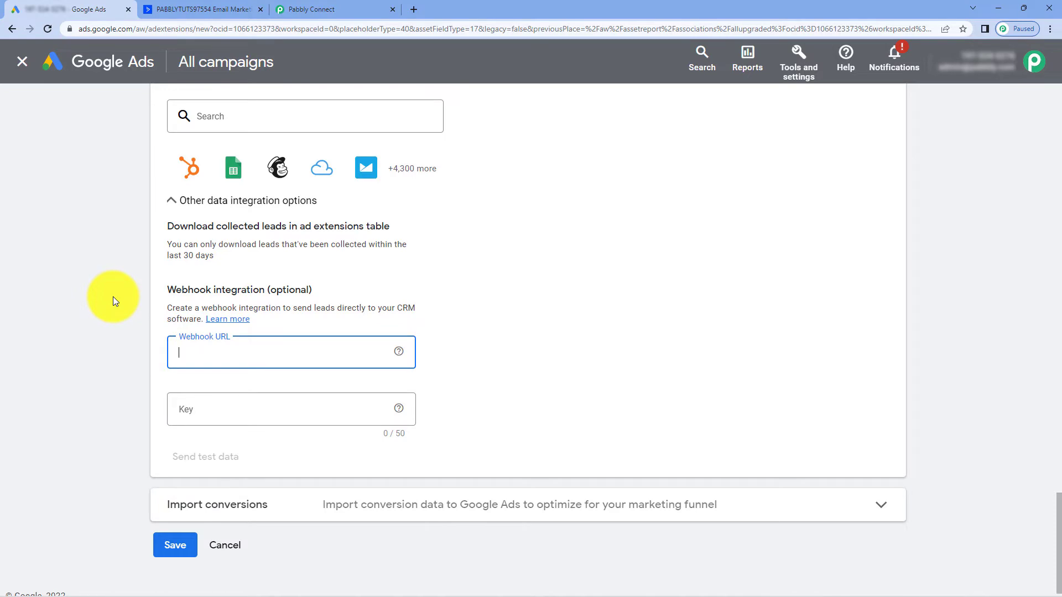
# Step: Close the new lead form editor and return to the Assets report
pyautogui.scroll(15, 113, 296)
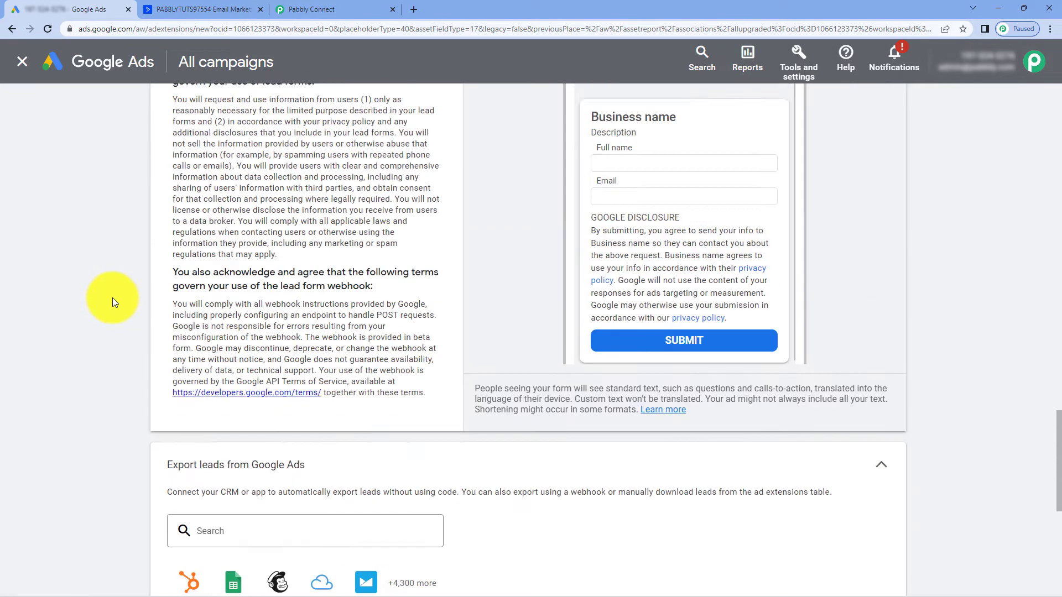
pyautogui.scroll(10, 112, 298)
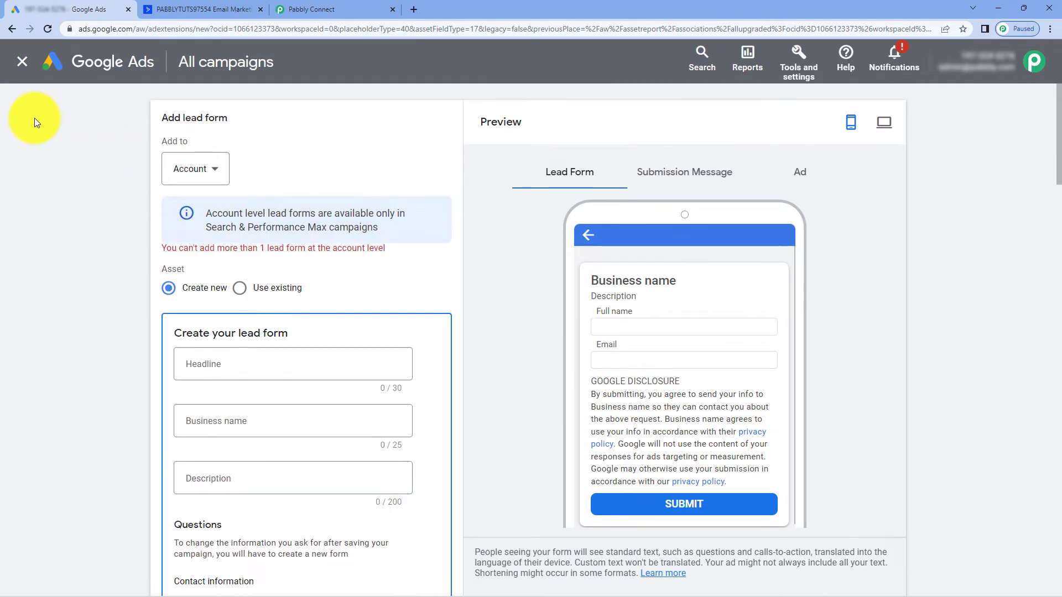
pyautogui.click(20, 63)
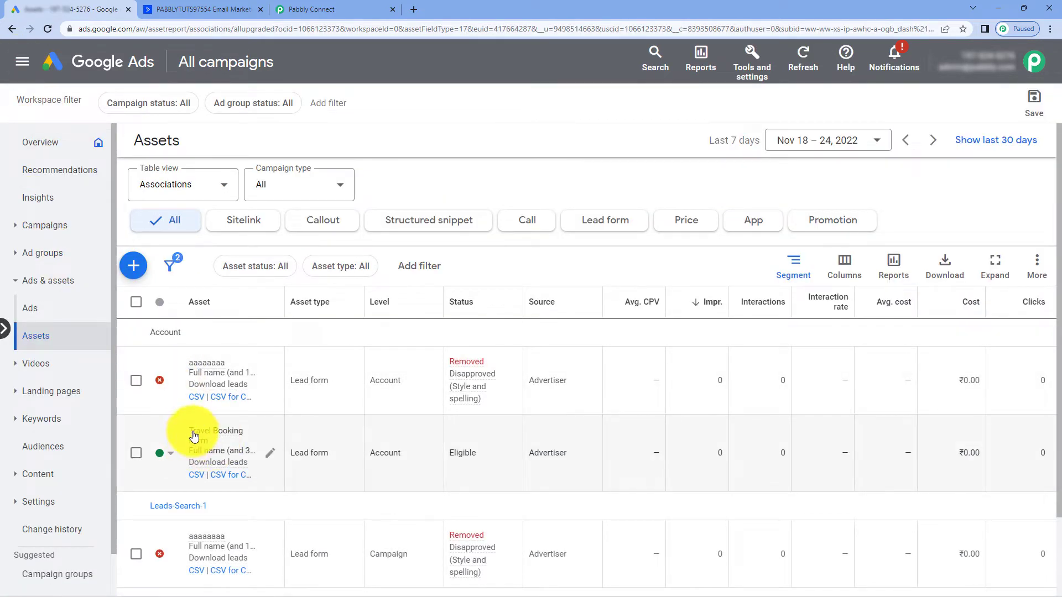
# Step: Edit the Travel Booking Form and expand its other data integration options
pyautogui.click(213, 439)
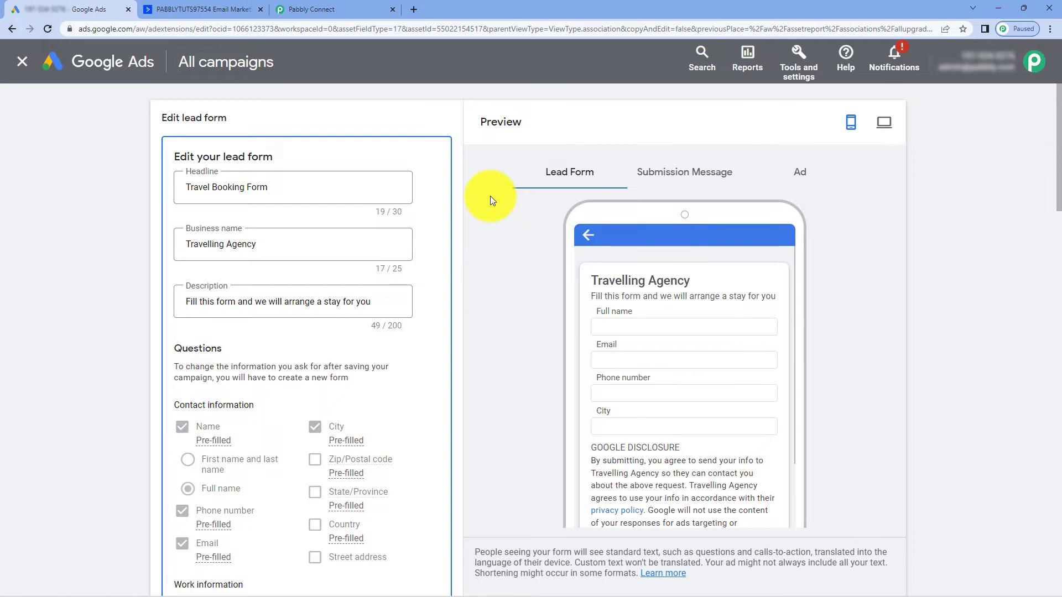
pyautogui.scroll(-3, 490, 196)
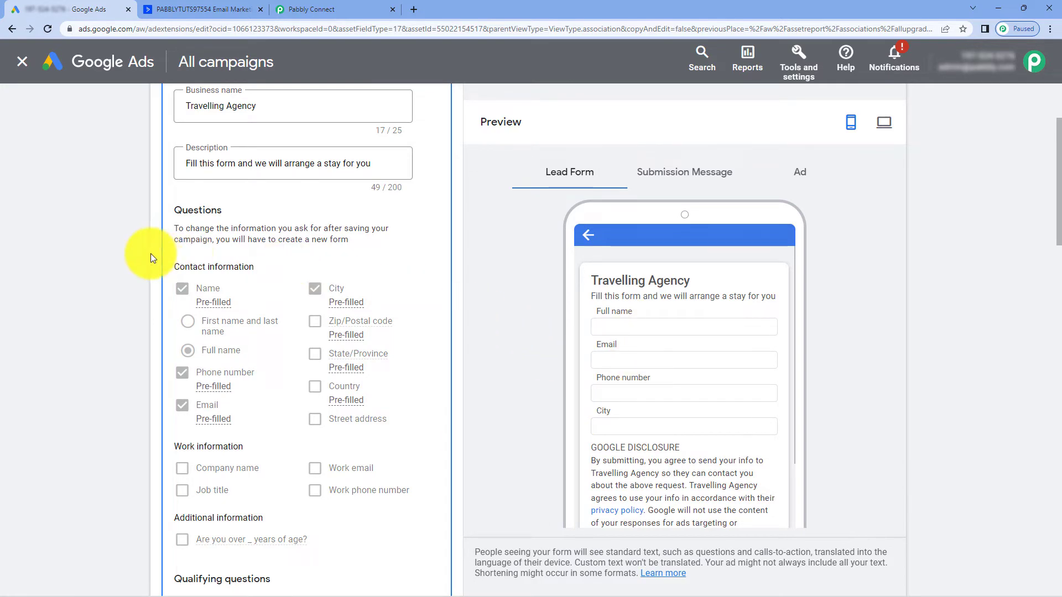
pyautogui.scroll(-5, 134, 269)
pyautogui.scroll(-8, 134, 269)
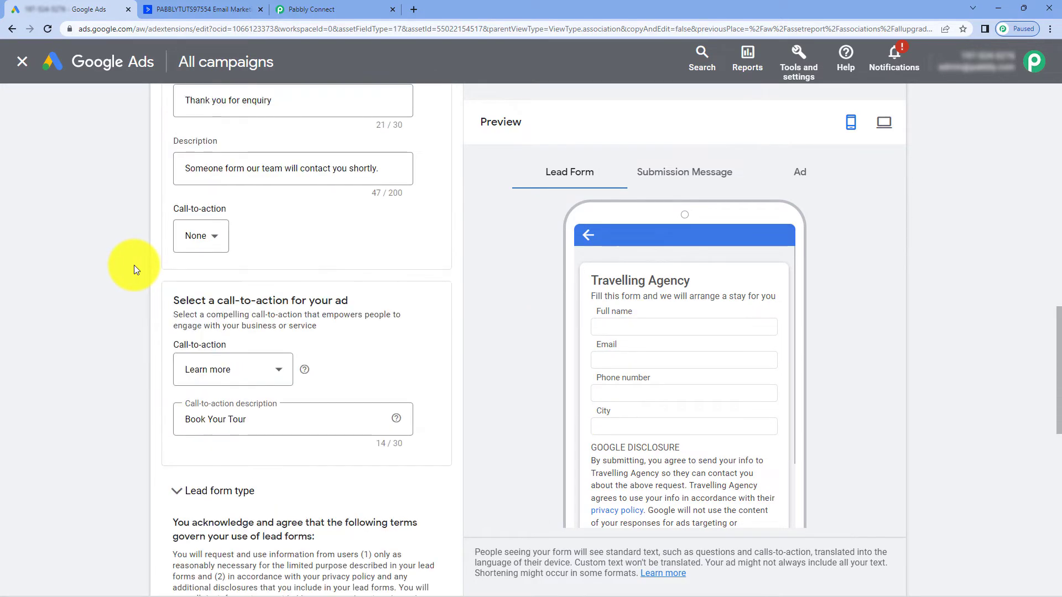
pyautogui.scroll(-10, 134, 269)
pyautogui.click(188, 443)
pyautogui.scroll(-5, 108, 340)
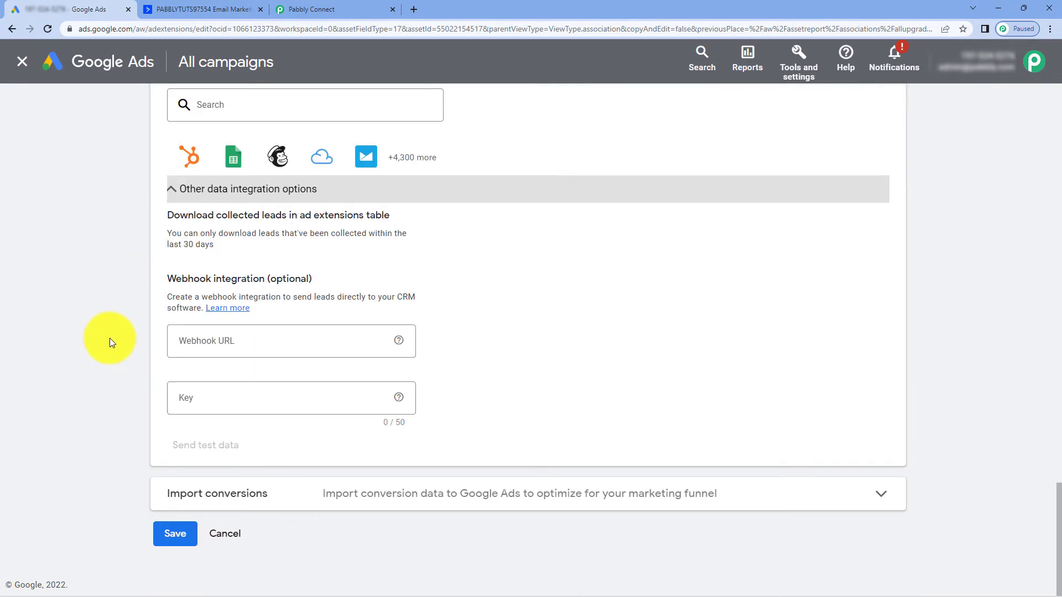
pyautogui.click(192, 342)
pyautogui.rightClick(194, 342)
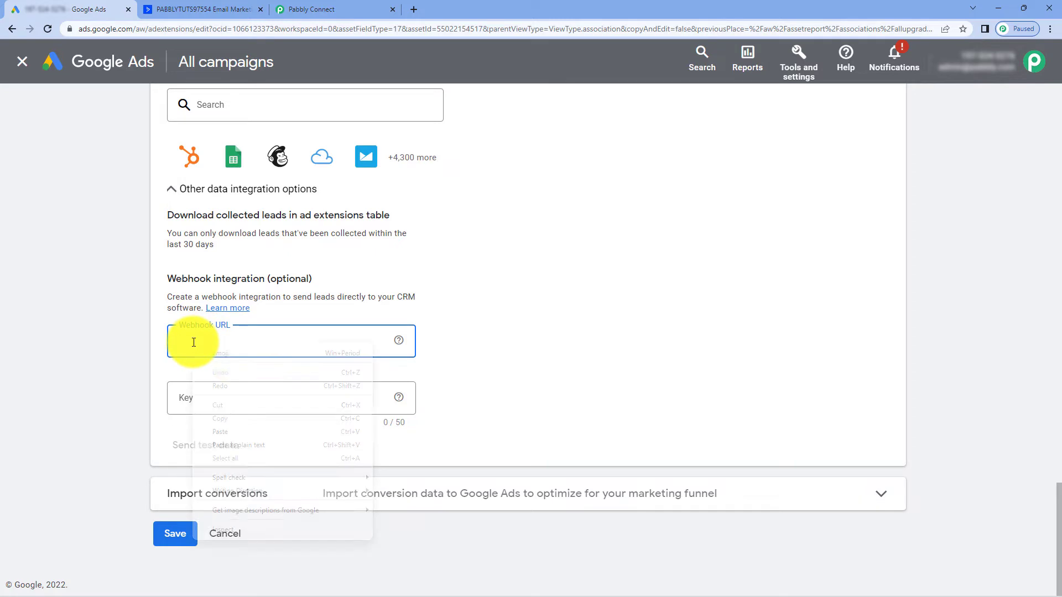
pyautogui.click(241, 432)
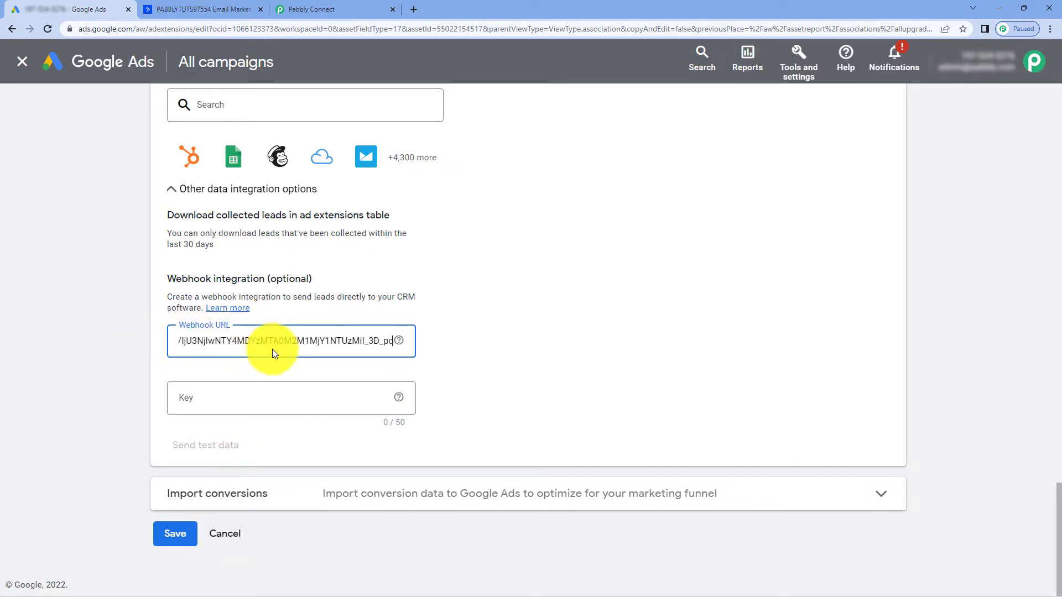
pyautogui.click(245, 394)
pyautogui.click(115, 379)
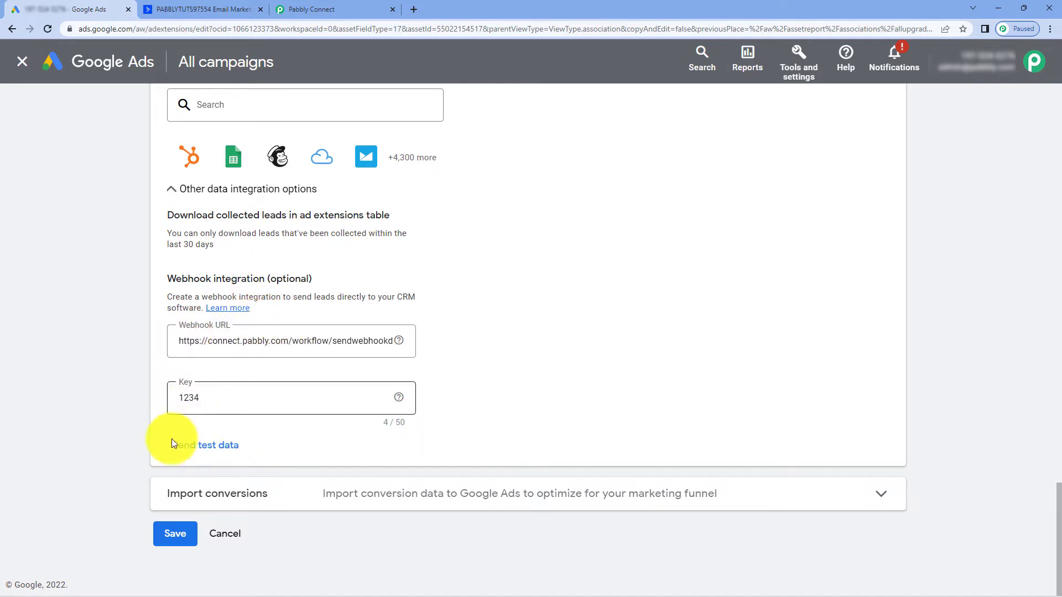
pyautogui.click(348, 6)
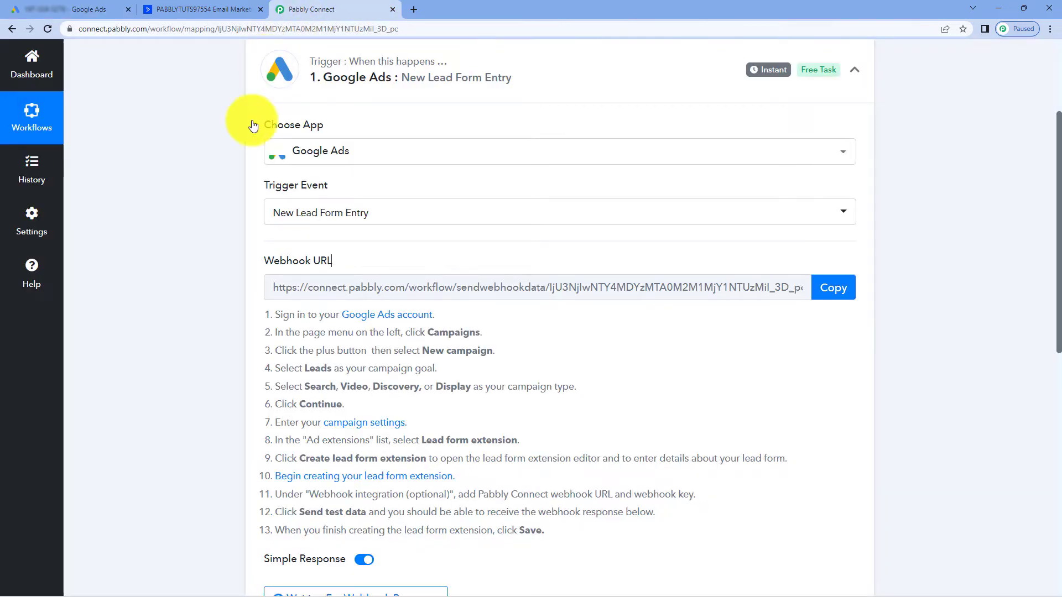
pyautogui.scroll(-4, 206, 313)
pyautogui.scroll(-2, 211, 310)
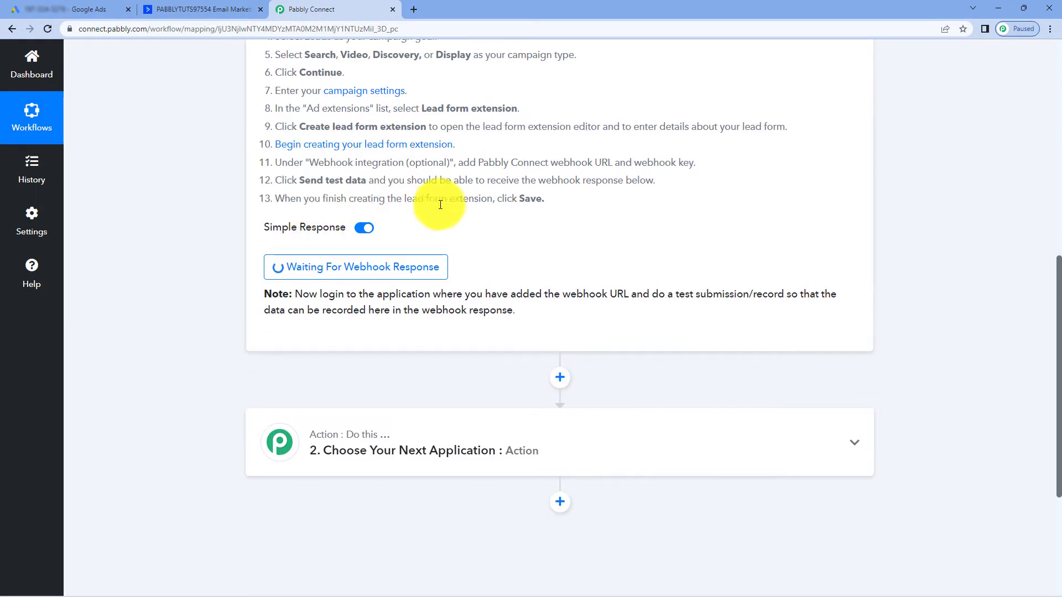
pyautogui.click(106, 7)
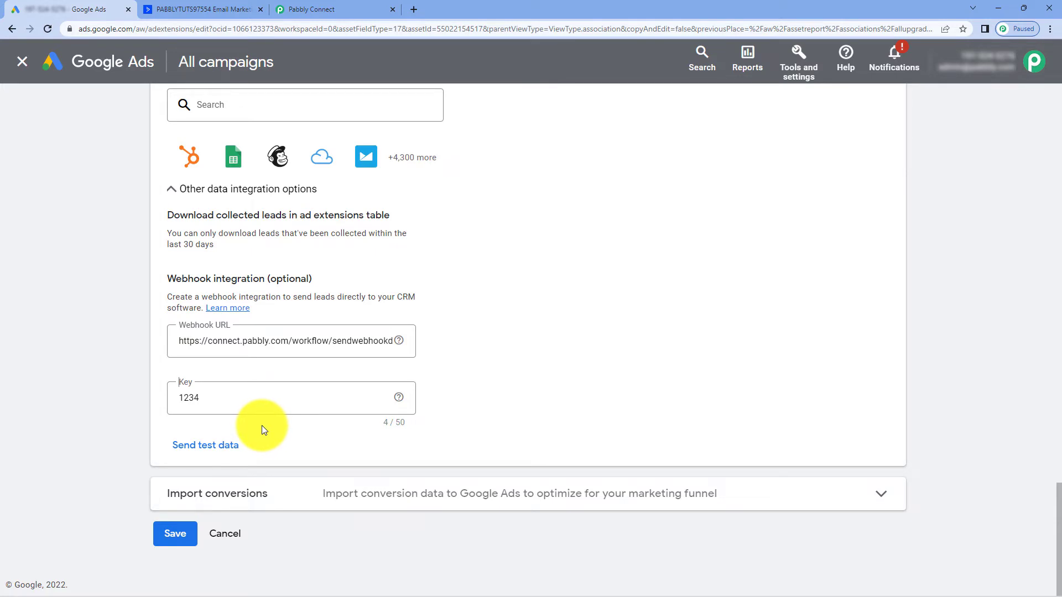
# Step: Send test lead data from Google Ads to the webhook, then go to Pabbly Connect
pyautogui.click(205, 448)
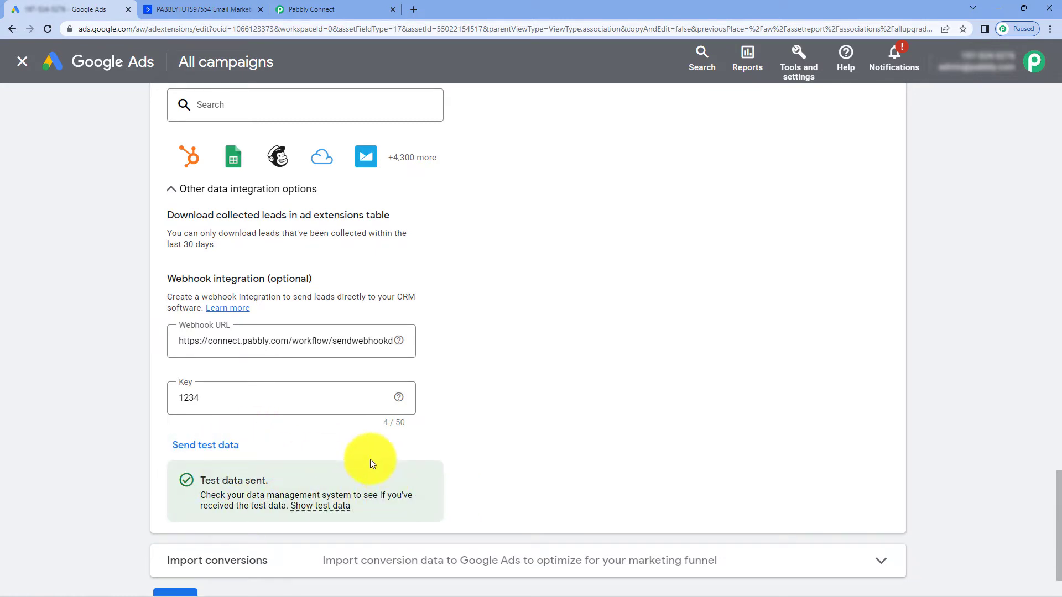
pyautogui.click(332, 8)
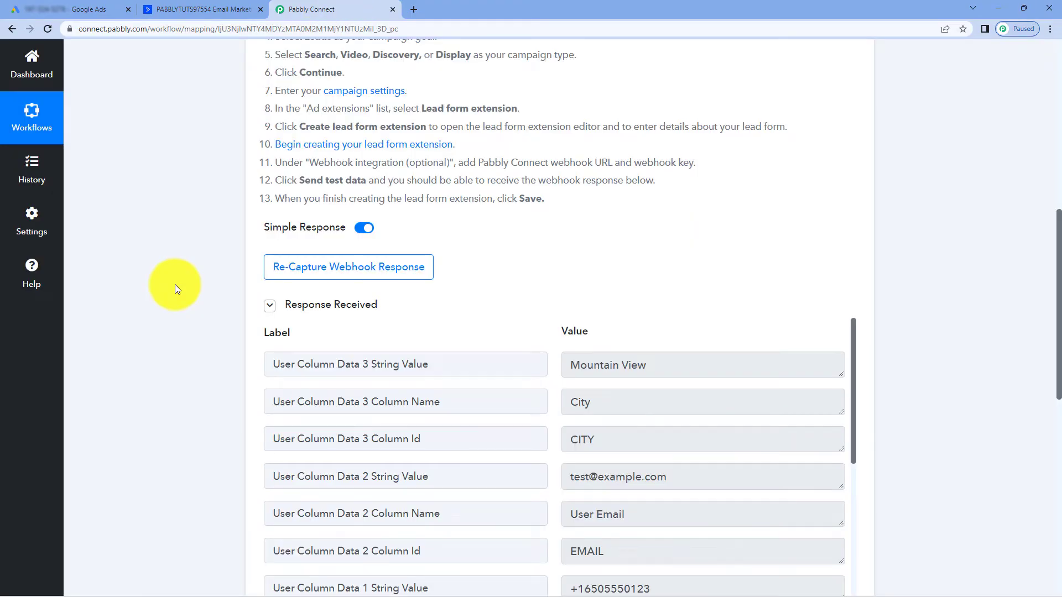
# Step: Check the received test response, such as city Mountain View, against the Google Ads lead form
pyautogui.scroll(-1, 274, 267)
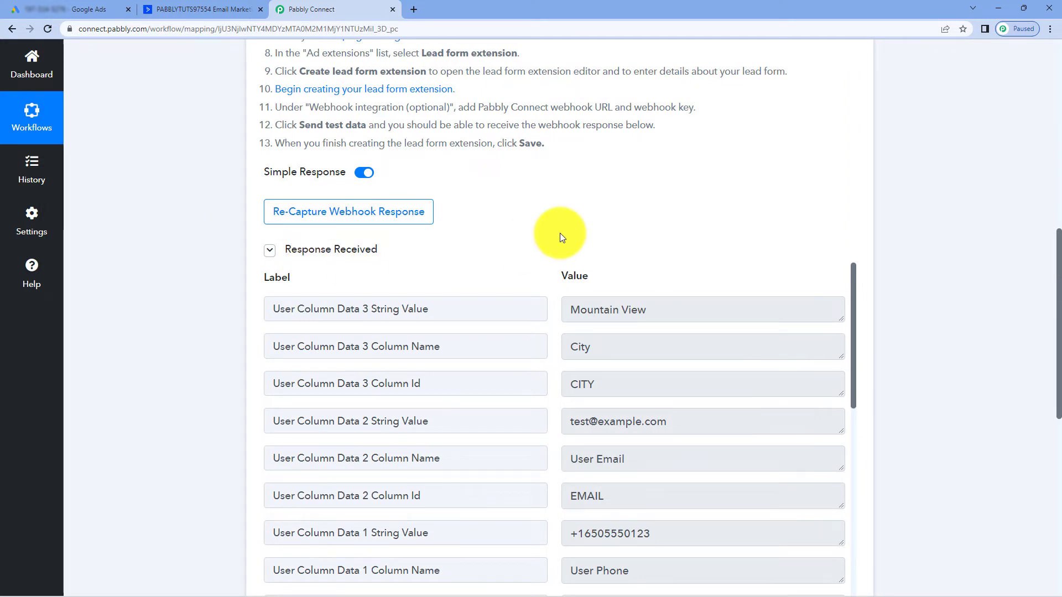
pyautogui.scroll(-2, 559, 234)
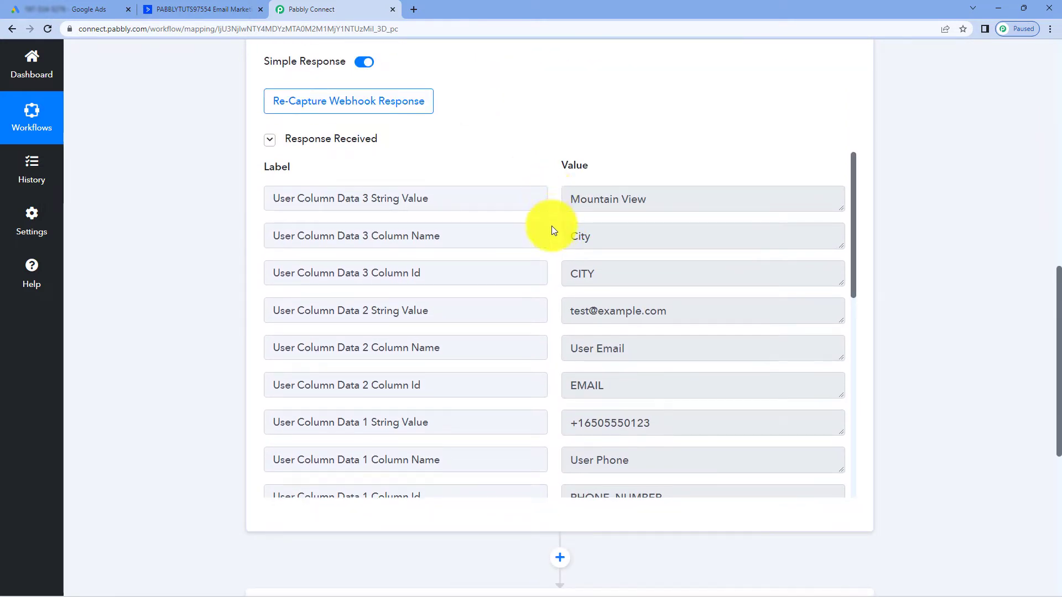
pyautogui.moveTo(646, 199); pyautogui.dragTo(551, 208)
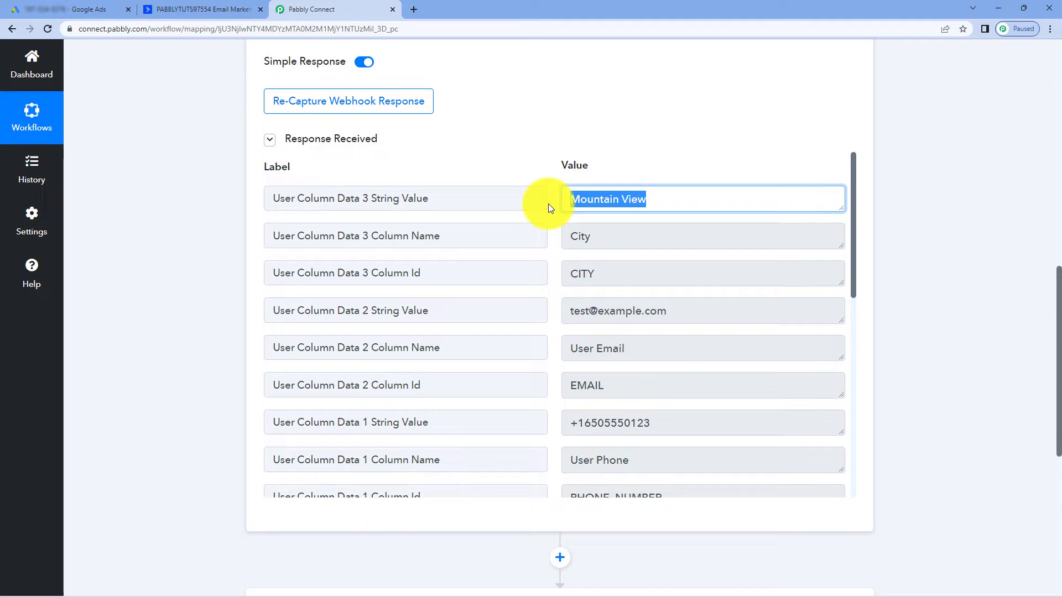
pyautogui.click(72, 8)
pyautogui.scroll(6, 346, 238)
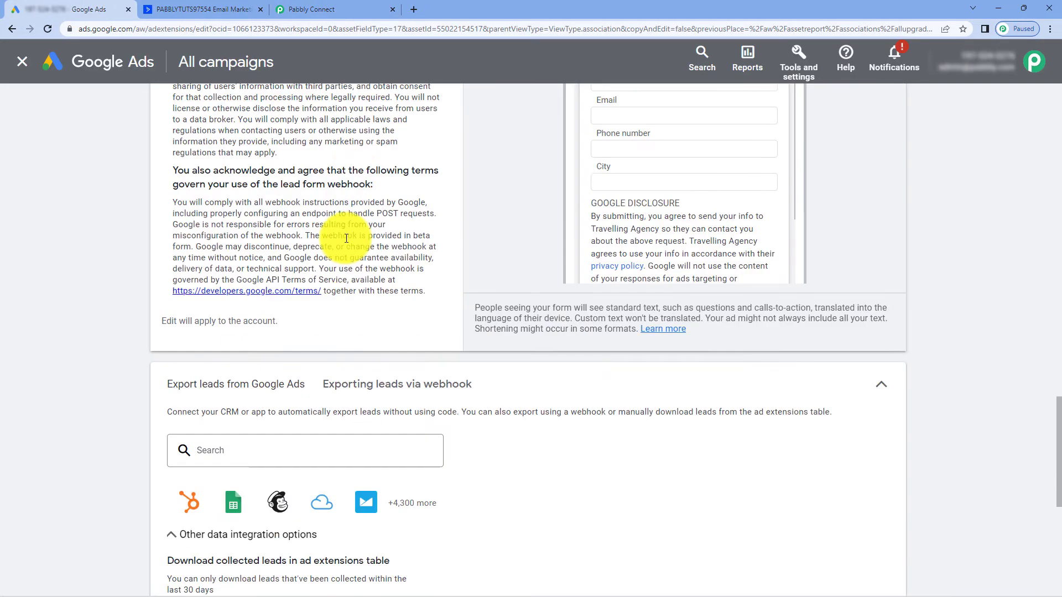
pyautogui.scroll(6, 346, 238)
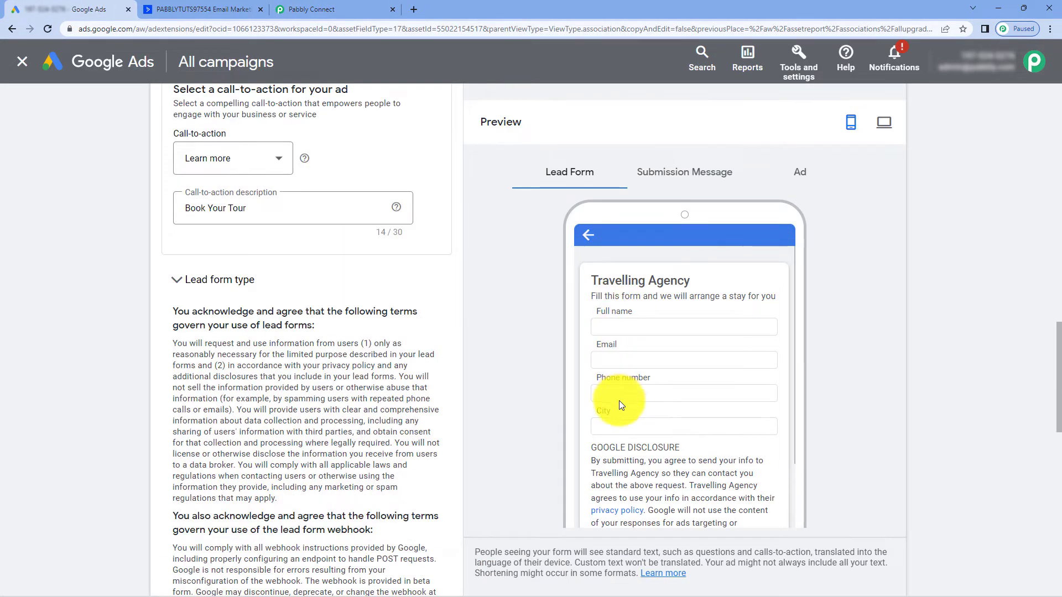
pyautogui.click(372, 9)
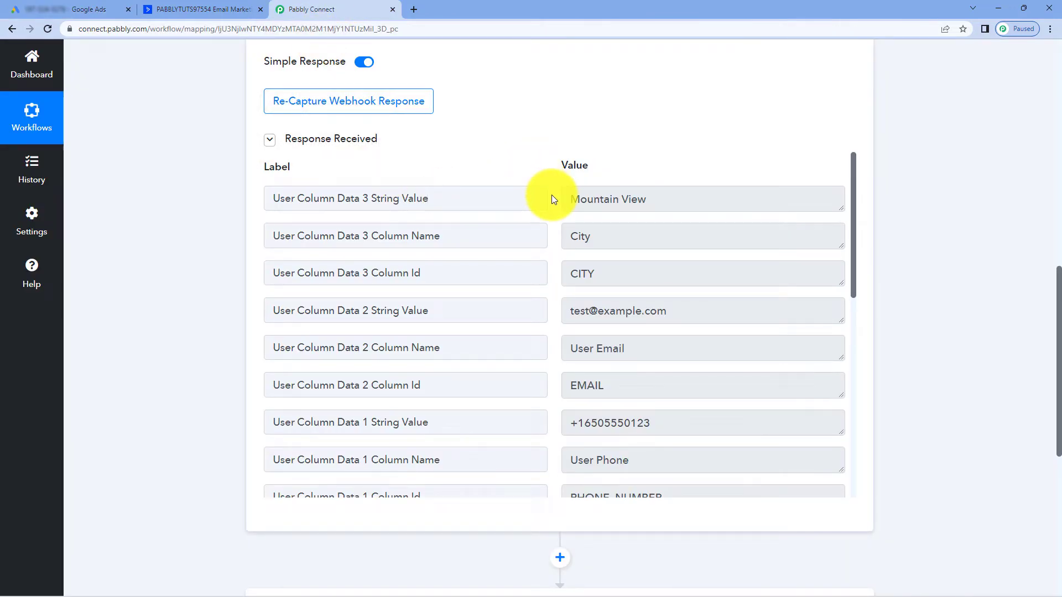
# Step: Review the received city, email, phone and FirstName LastName full-name values
pyautogui.moveTo(645, 199); pyautogui.dragTo(546, 218)
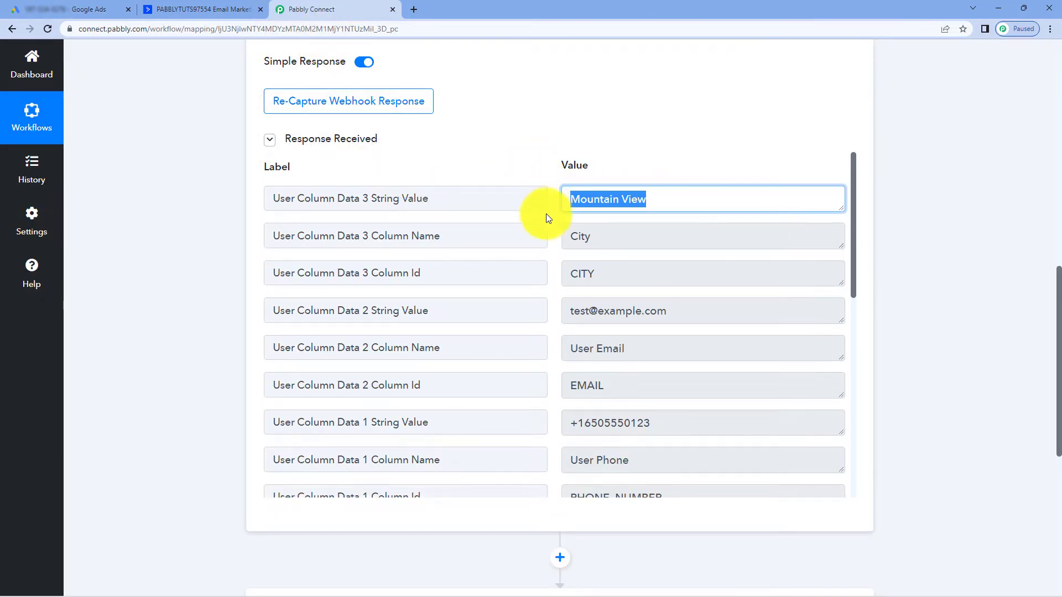
pyautogui.click(548, 221)
pyautogui.scroll(-1, 555, 218)
pyautogui.moveTo(669, 256); pyautogui.dragTo(570, 256)
pyautogui.moveTo(675, 367); pyautogui.dragTo(569, 367)
pyautogui.scroll(-3, 562, 368)
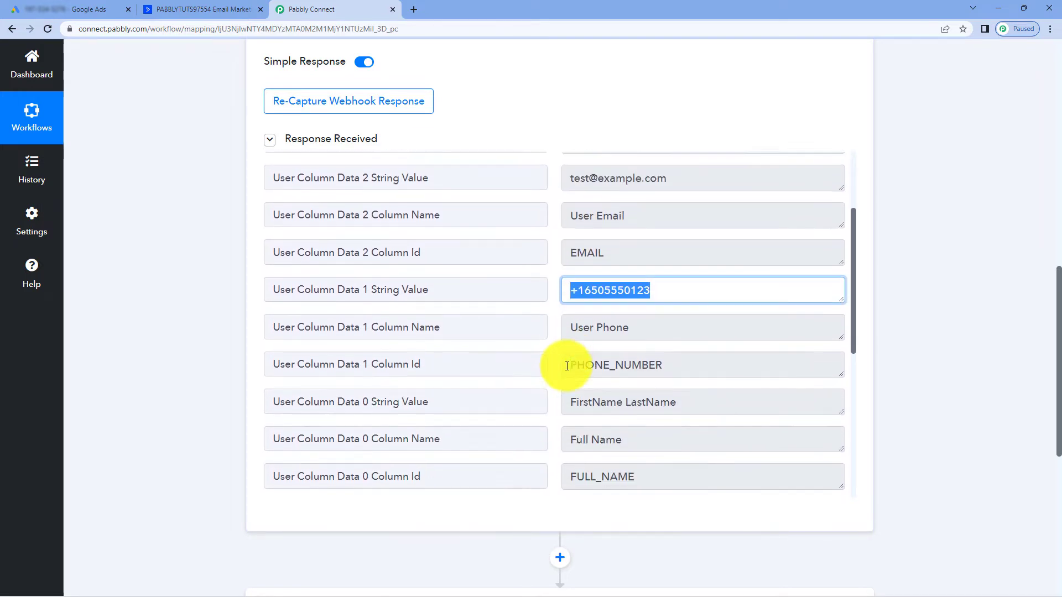
pyautogui.moveTo(692, 374)
pyautogui.mouseDown()
pyautogui.moveTo(565, 384)
pyautogui.moveTo(605, 370)
pyautogui.moveTo(685, 369)
pyautogui.mouseUp()
pyautogui.click(555, 370)
pyautogui.click(555, 331)
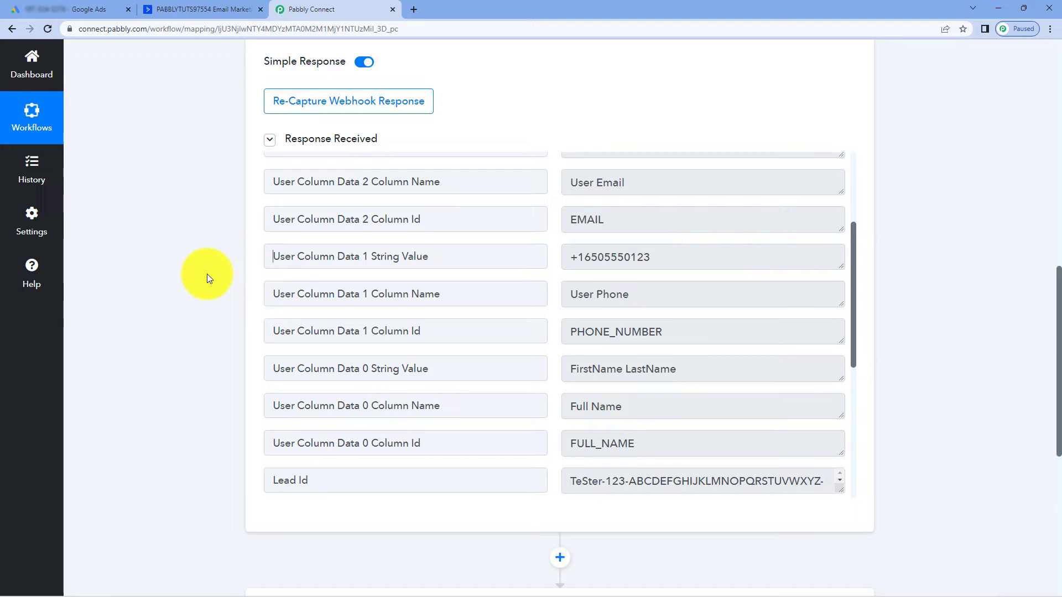
# Step: Expand the next action step to choose an application
pyautogui.scroll(2, 554, 210)
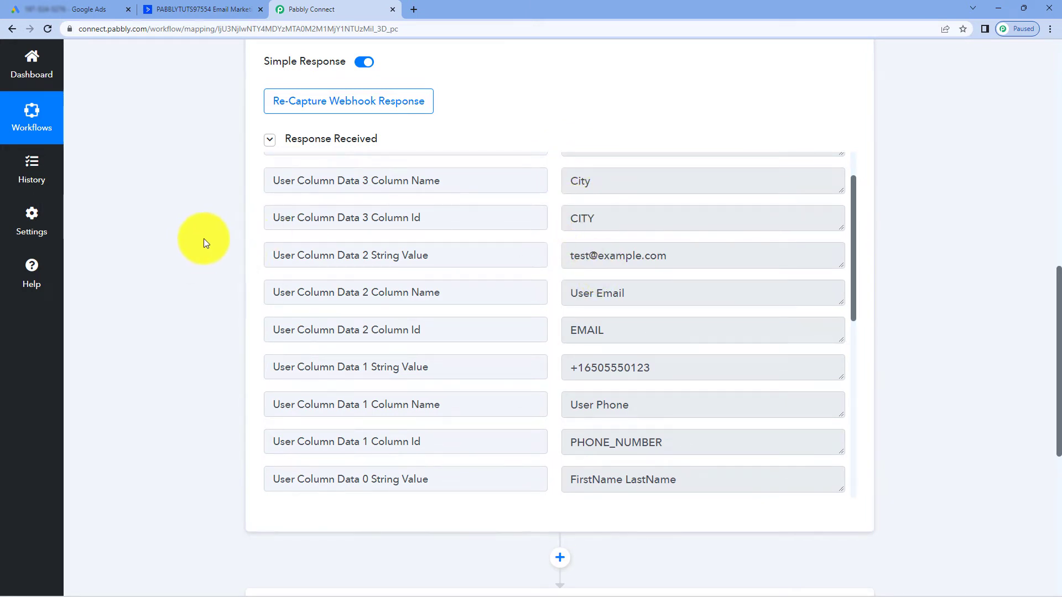
pyautogui.scroll(-7, 206, 239)
pyautogui.click(485, 205)
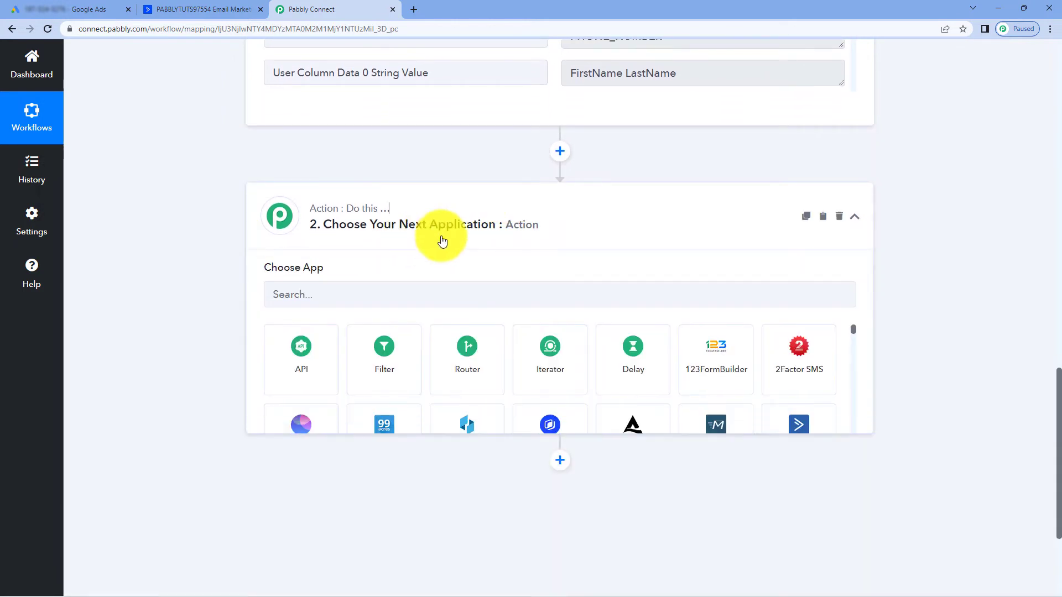
# Step: Choose ActiveCampaign with the Create or Update Contact event and start connecting an account
pyautogui.click(320, 299)
pyautogui.write('Active')
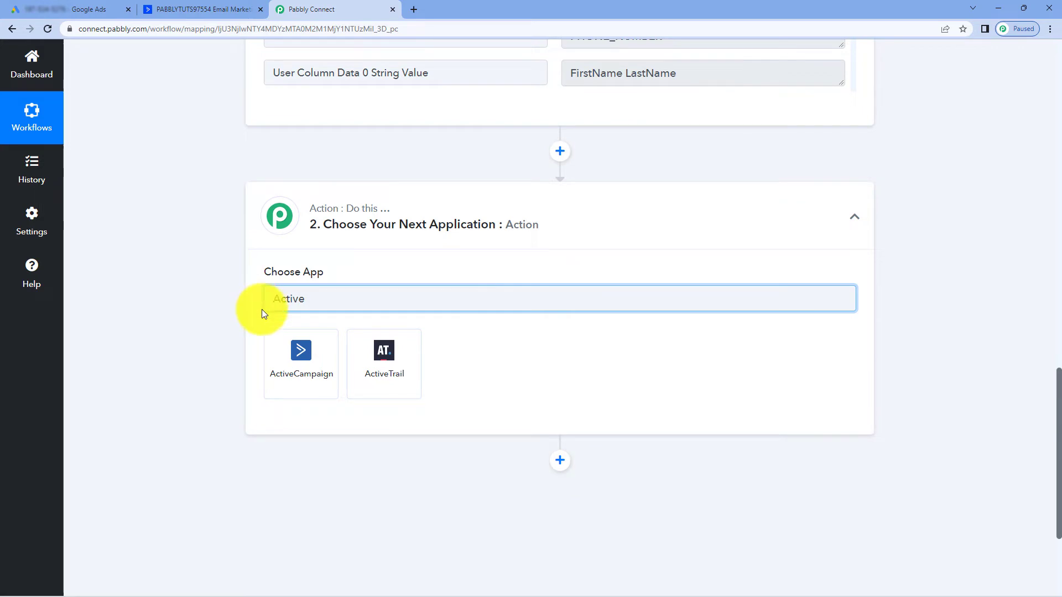
pyautogui.click(309, 345)
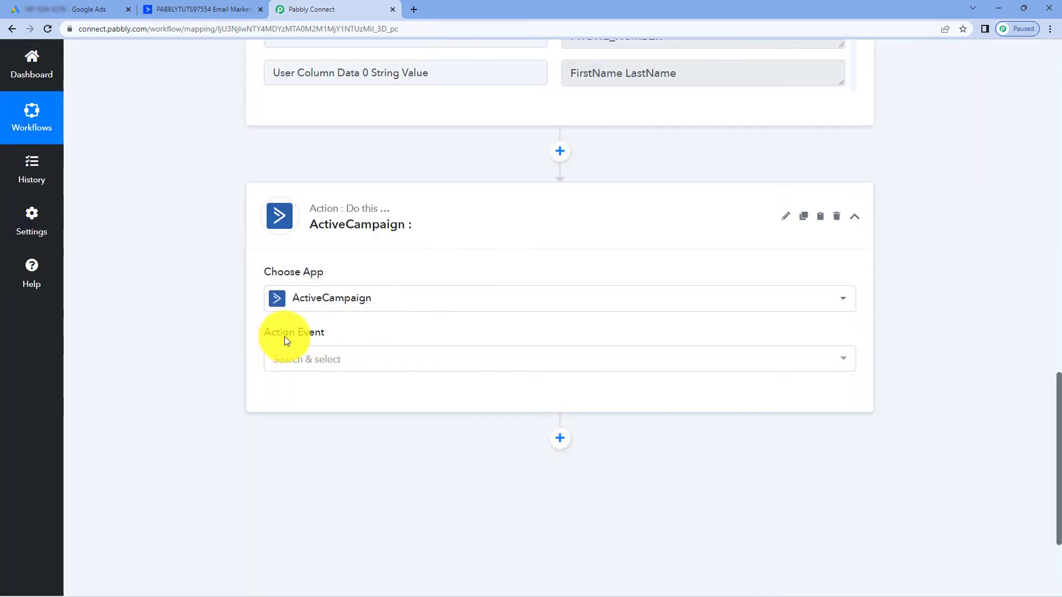
pyautogui.click(370, 356)
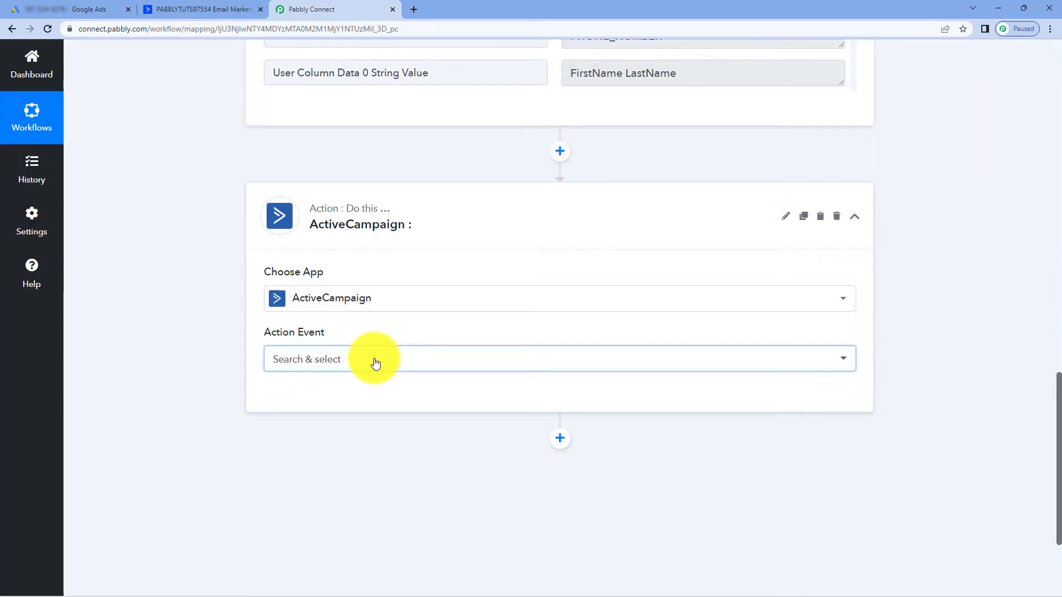
pyautogui.click(346, 141)
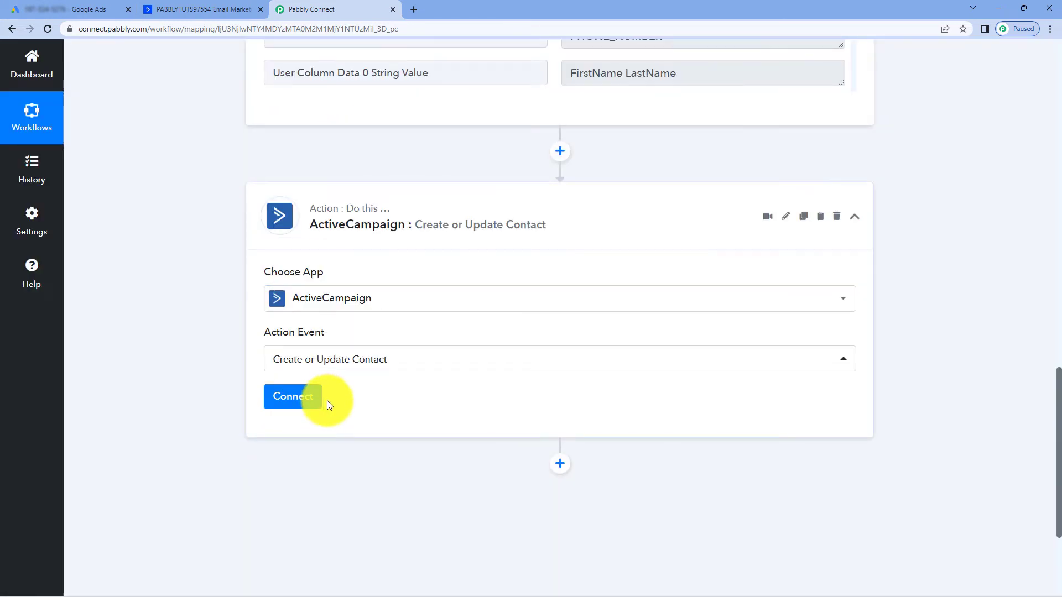
pyautogui.click(311, 399)
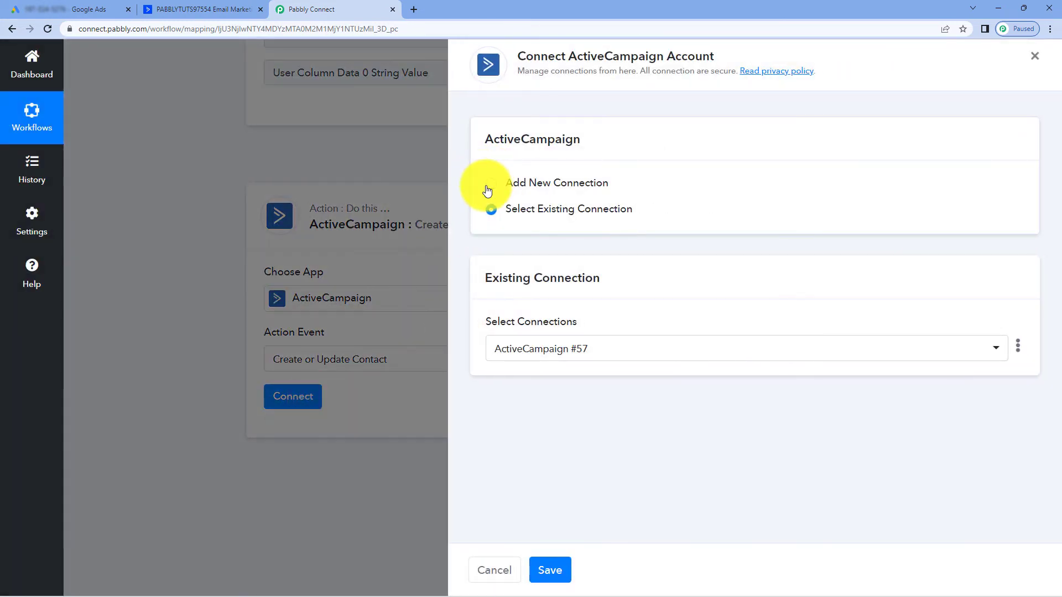
# Step: Add a new ActiveCampaign connection, then switch to the ActiveCampaign dashboard tab
pyautogui.click(492, 185)
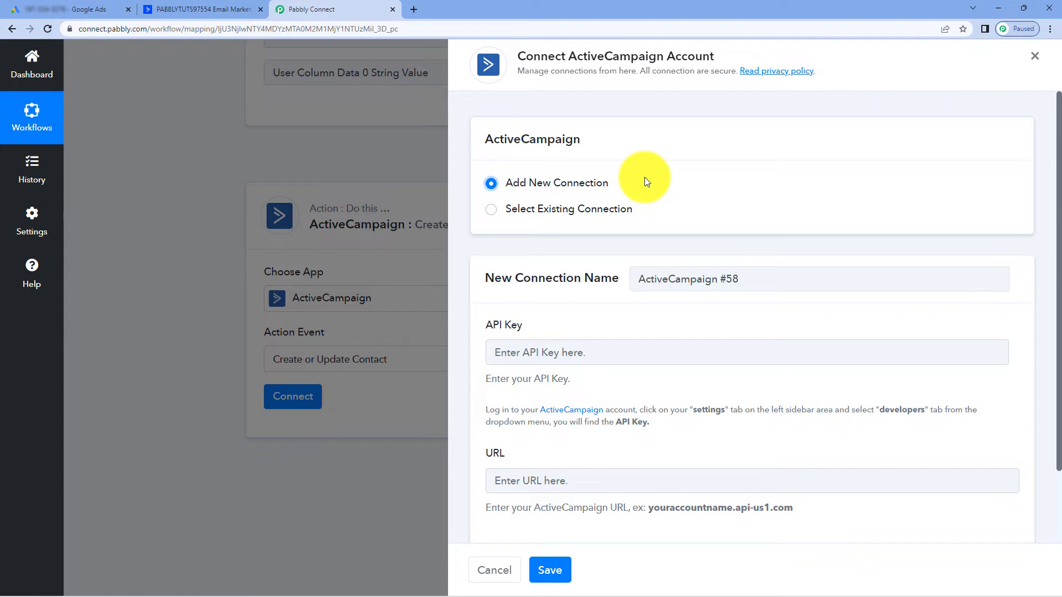
pyautogui.scroll(-2, 581, 225)
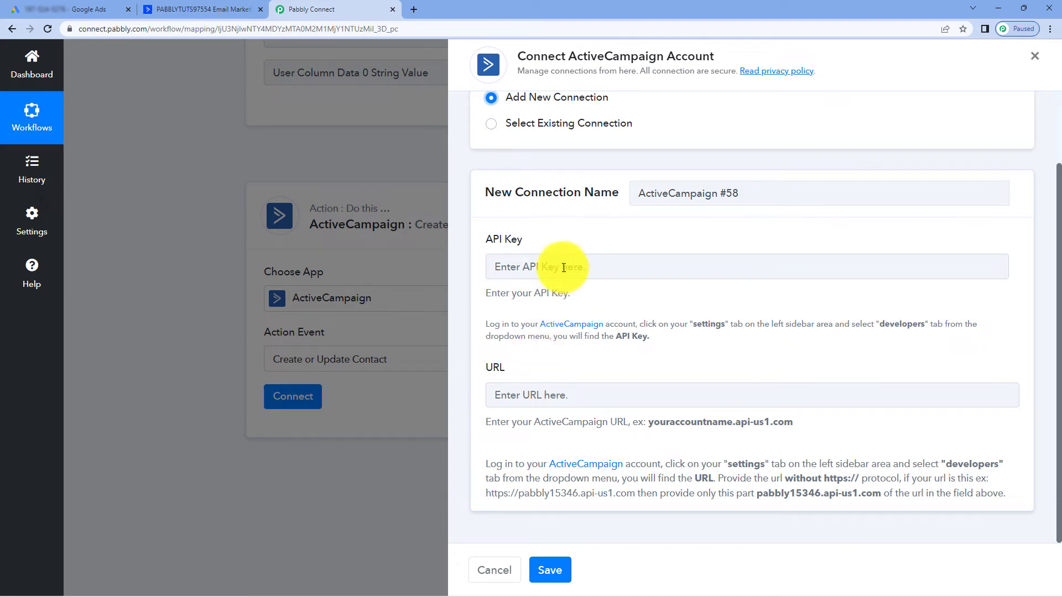
pyautogui.click(183, 10)
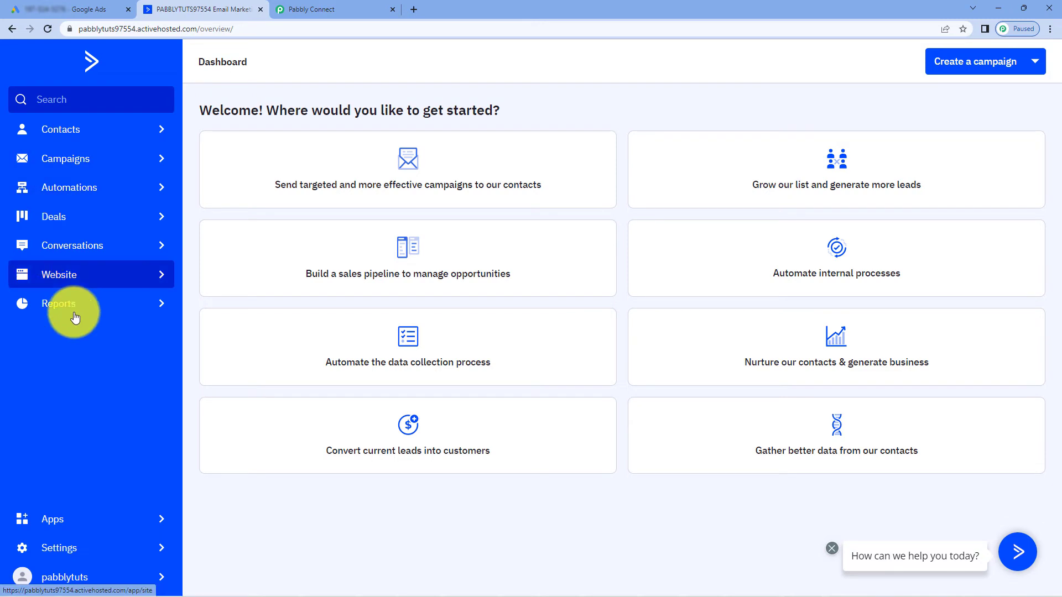
# Step: Copy the ActiveCampaign account URL without https from Settings > Developer into Pabbly's URL field
pyautogui.click(82, 550)
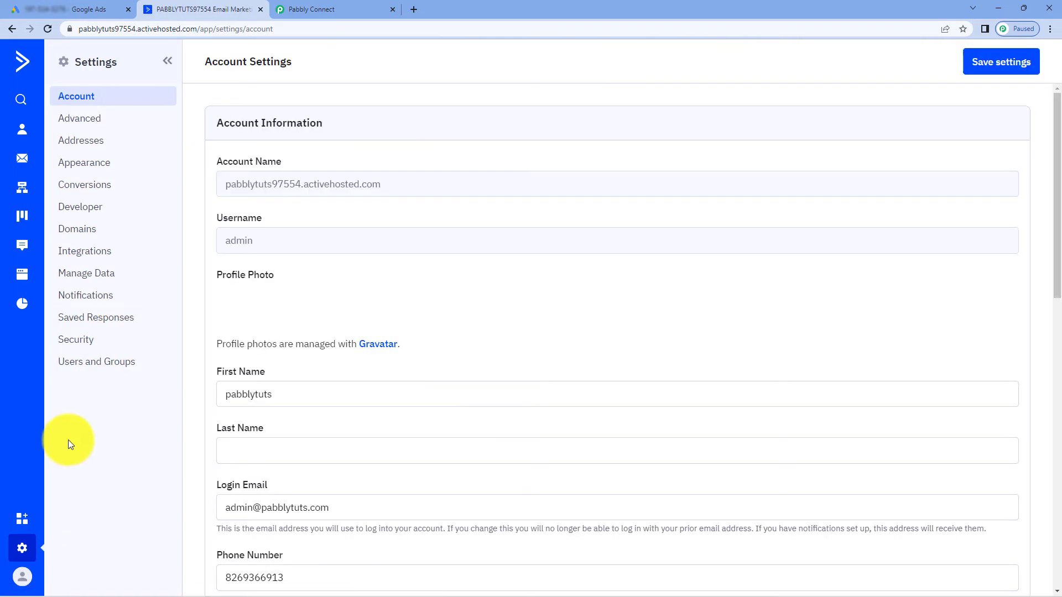
pyautogui.click(105, 209)
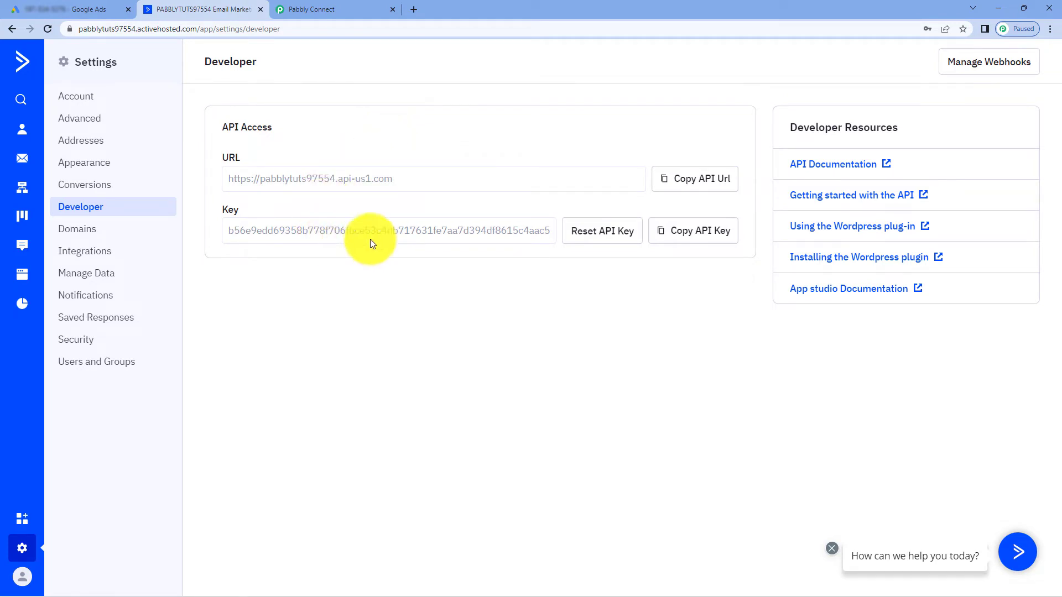
pyautogui.moveTo(407, 182); pyautogui.dragTo(257, 181)
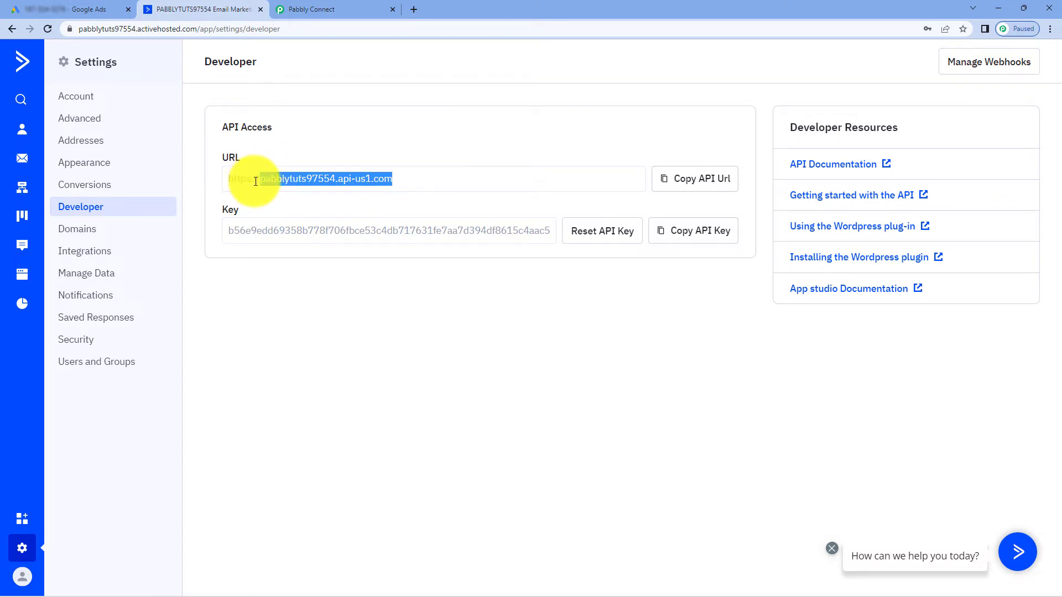
pyautogui.rightClick(339, 182)
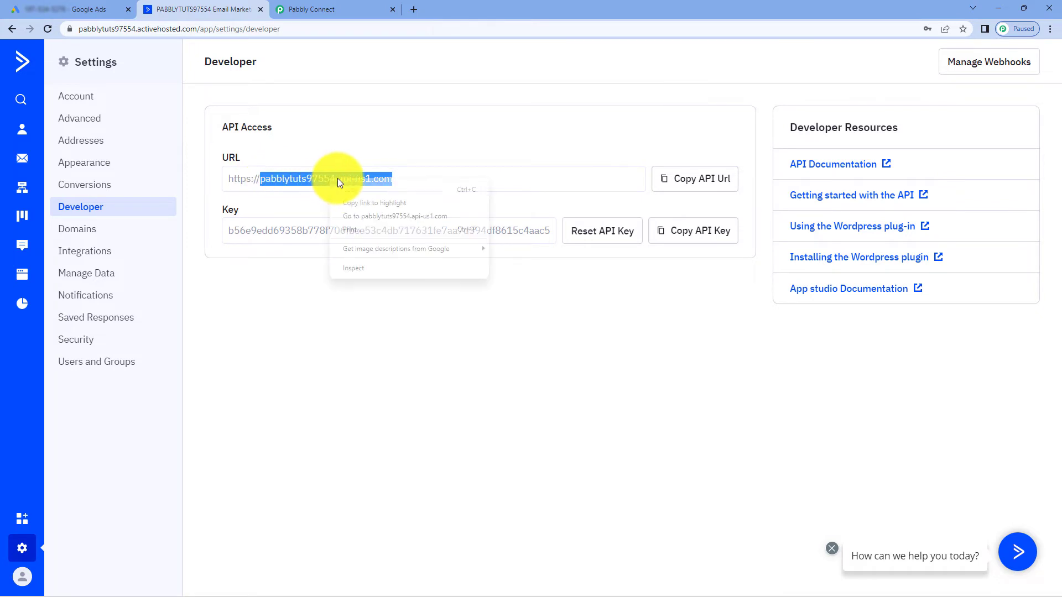
pyautogui.click(352, 189)
pyautogui.click(310, 9)
pyautogui.click(568, 394)
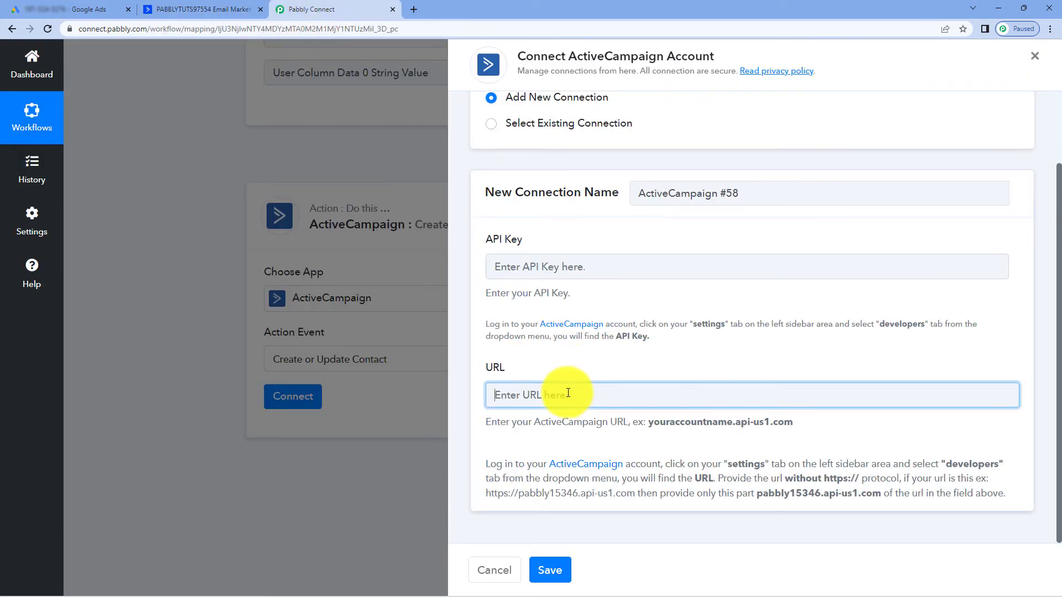
pyautogui.rightClick(568, 394)
pyautogui.click(597, 281)
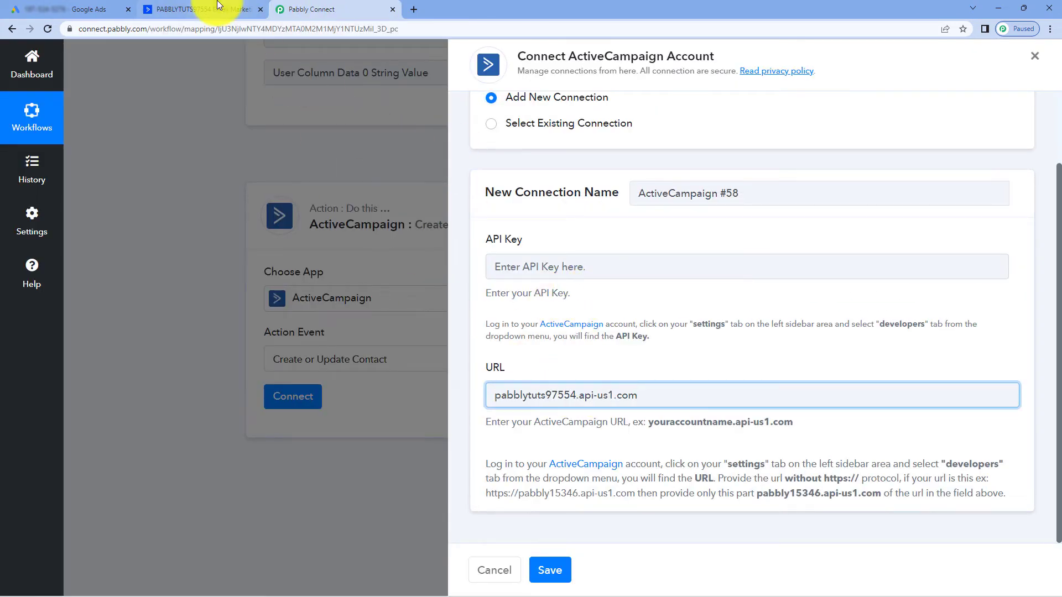
# Step: Copy the ActiveCampaign API key to paste into Pabbly's API Key field
pyautogui.click(218, 6)
pyautogui.click(712, 230)
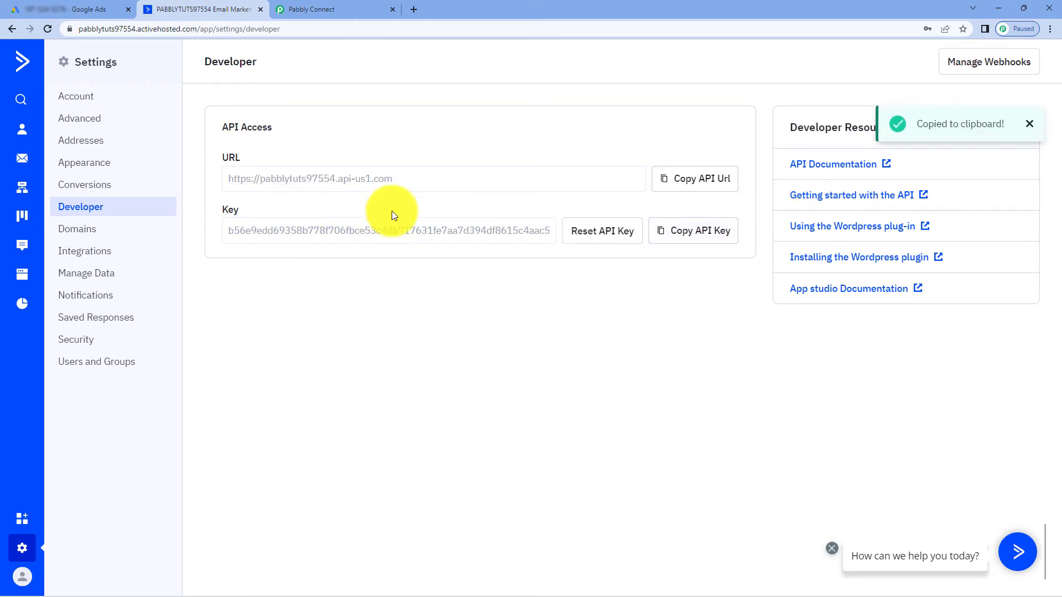
pyautogui.click(351, 7)
pyautogui.rightClick(560, 266)
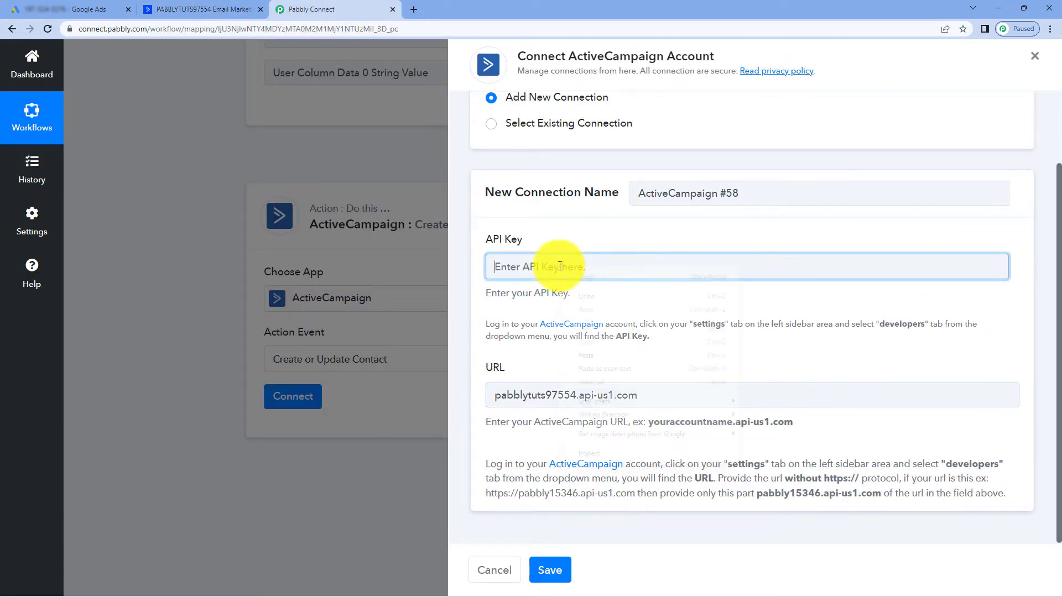
# Step: Paste the API key into the API Key field and save the ActiveCampaign connection
pyautogui.click(609, 355)
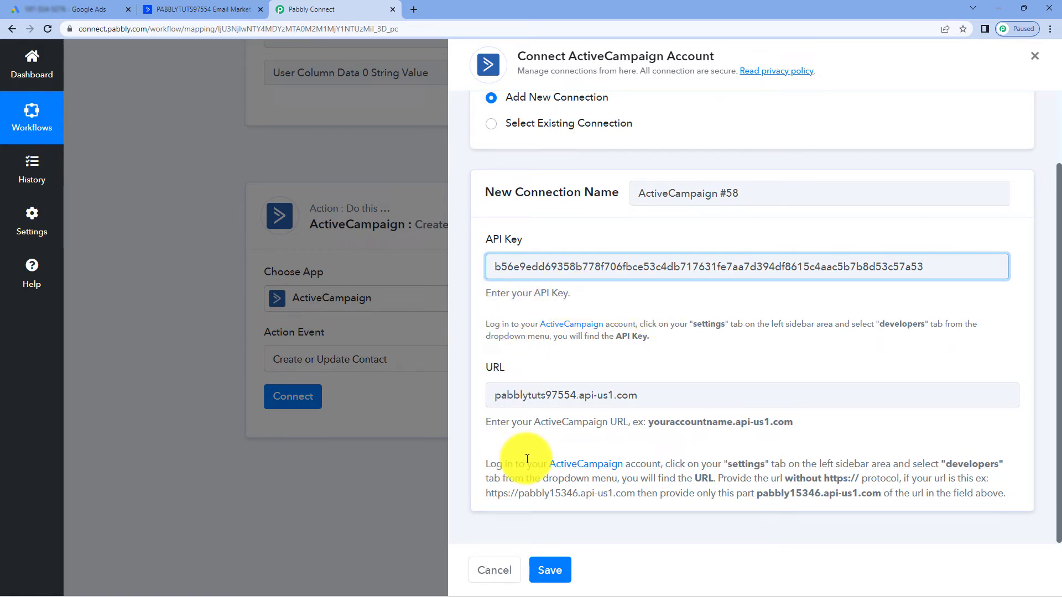
pyautogui.click(548, 571)
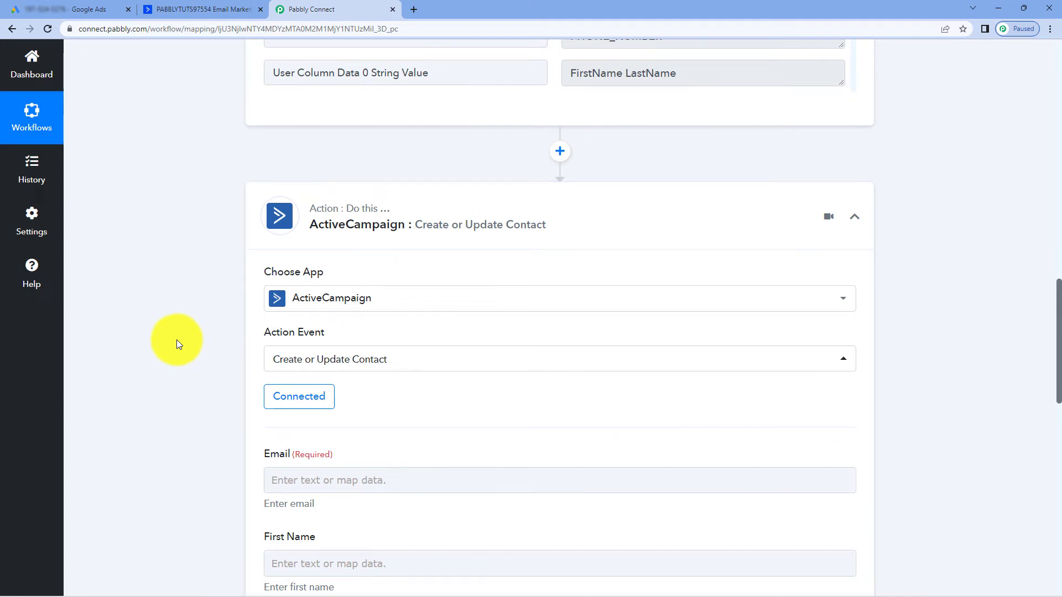
# Step: Locate the Google Ads lead's sample email value in the trigger response
pyautogui.scroll(-4, 177, 340)
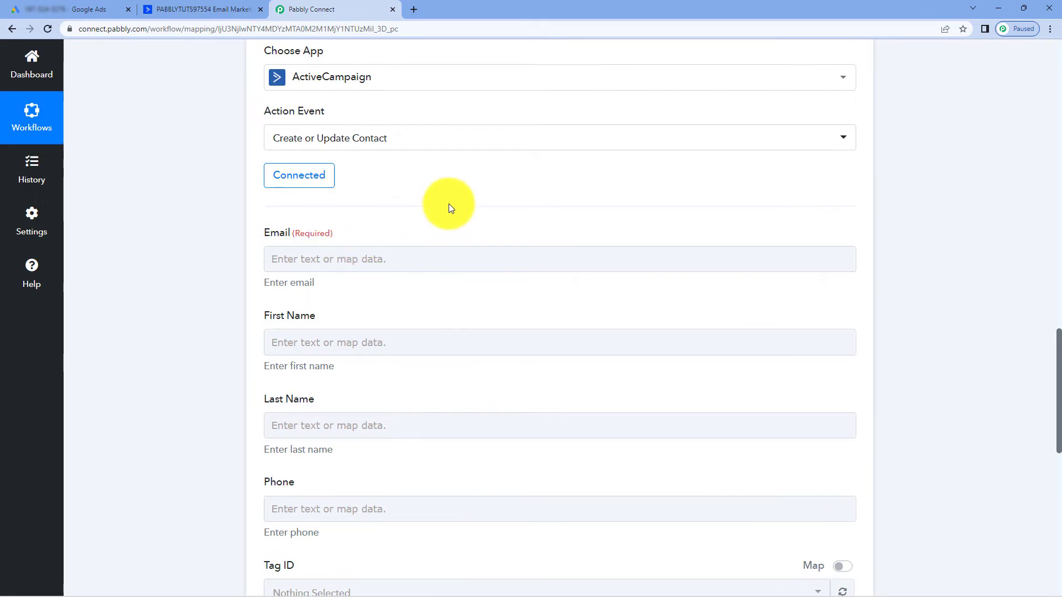
pyautogui.scroll(12, 539, 214)
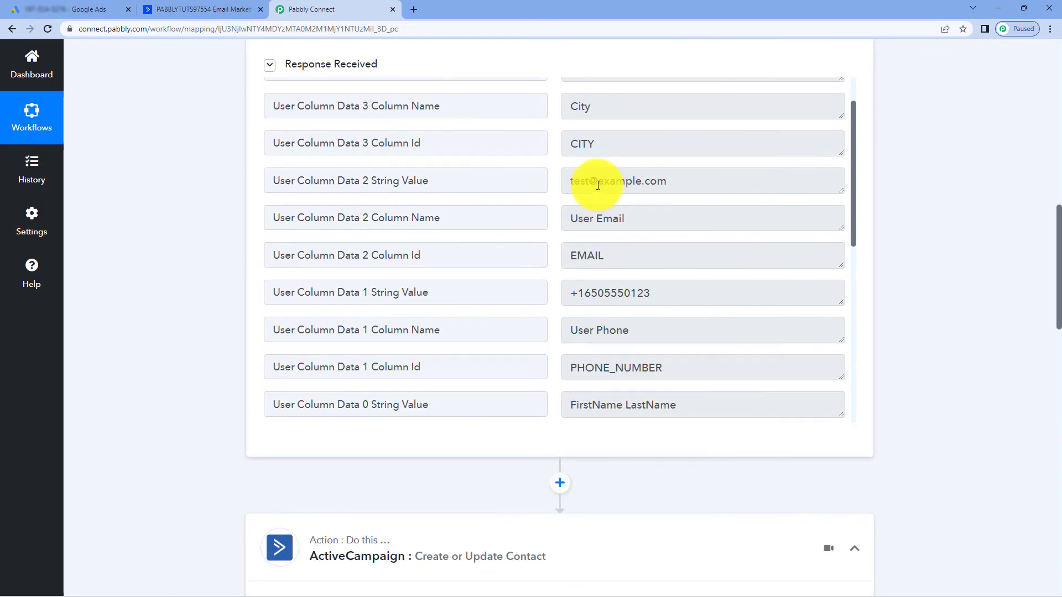
pyautogui.moveTo(567, 181); pyautogui.dragTo(666, 180)
pyautogui.click(691, 184)
pyautogui.click(547, 187)
pyautogui.click(676, 180)
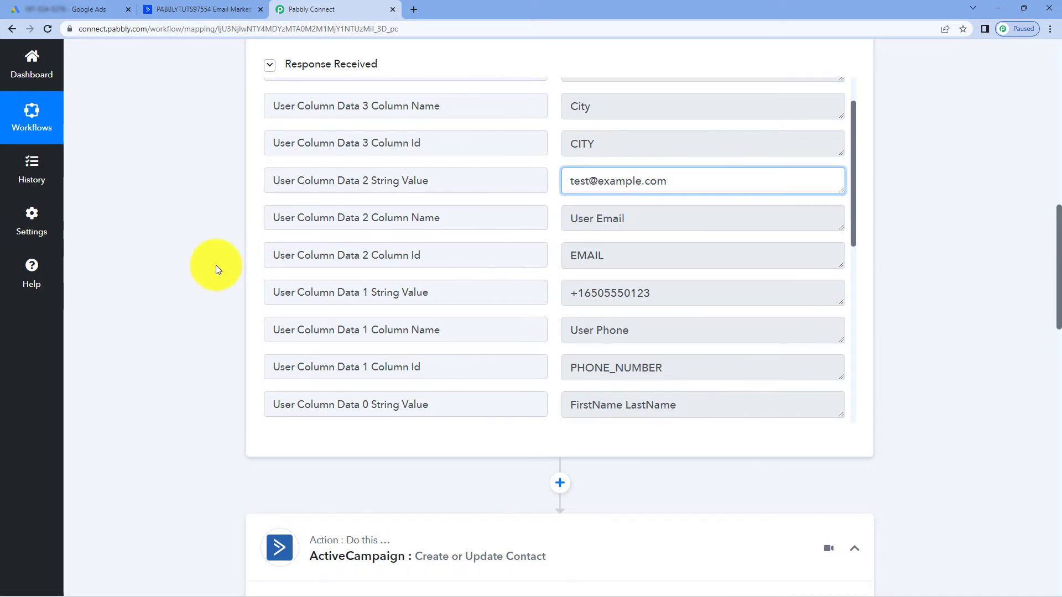
pyautogui.scroll(-10, 216, 264)
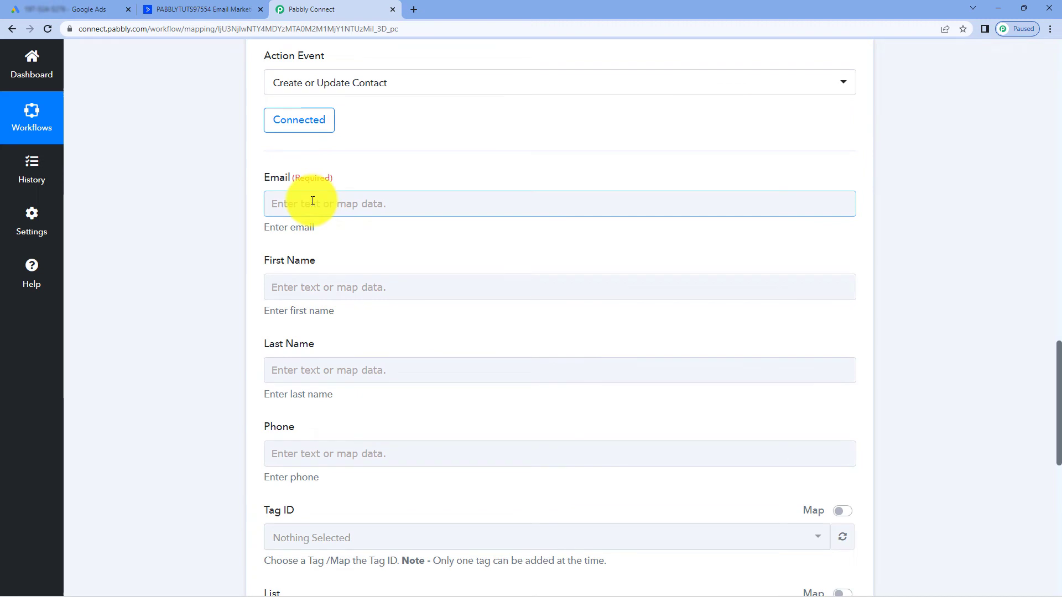
# Step: Map the Email field to Google Ads: New Lead Form Entry's User Column Data 2 String Value
pyautogui.click(279, 205)
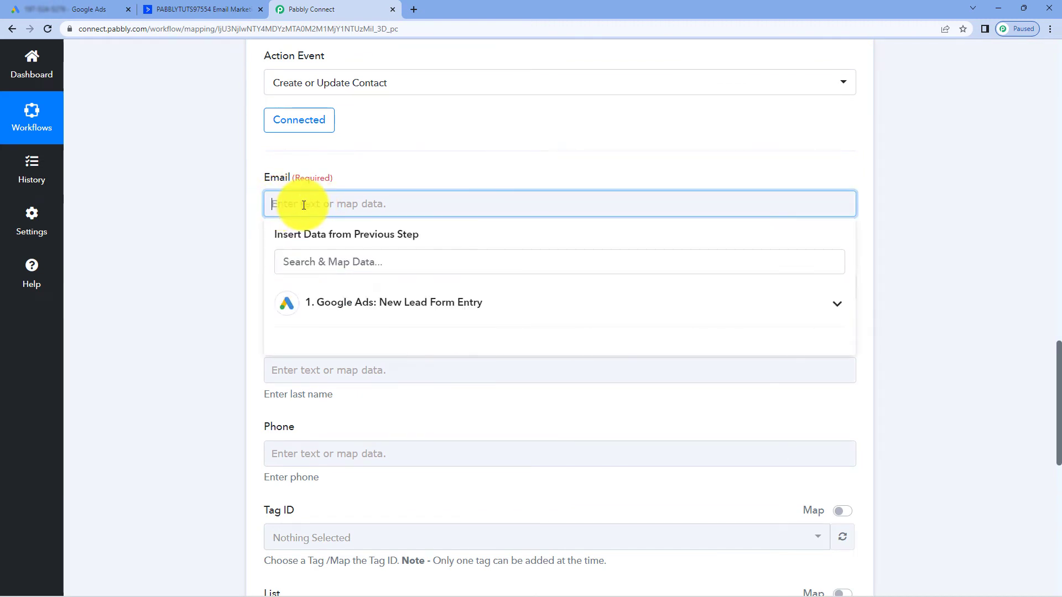
pyautogui.click(364, 306)
pyautogui.scroll(-2, 238, 288)
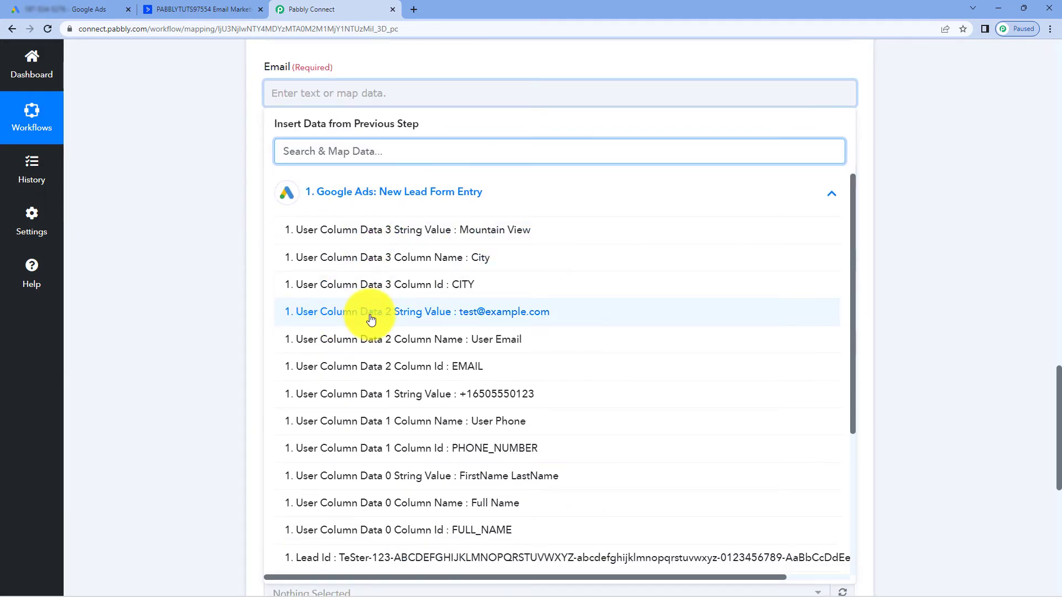
pyautogui.click(371, 320)
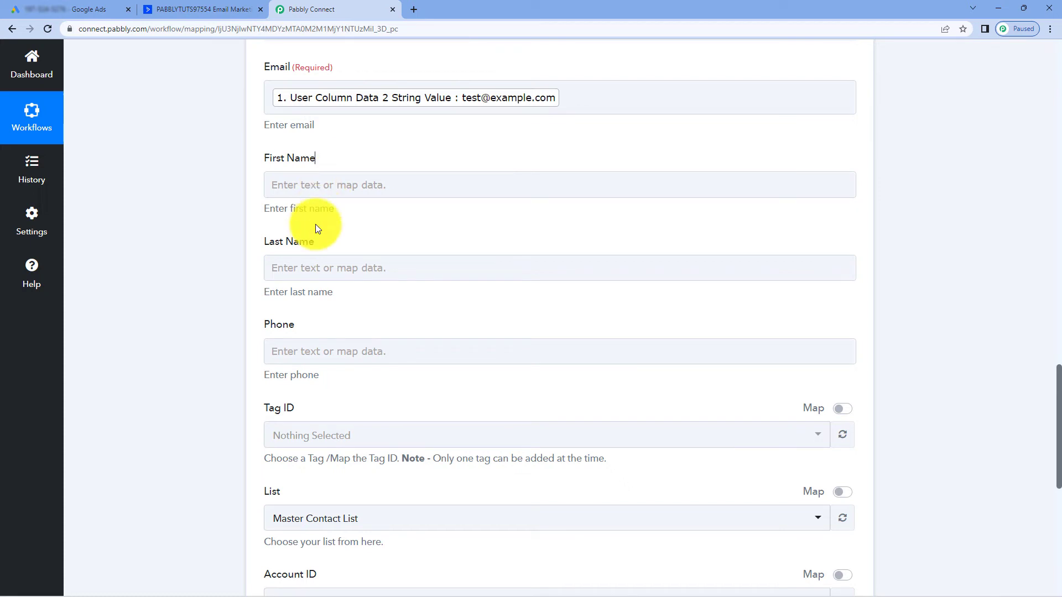
pyautogui.scroll(8, 583, 224)
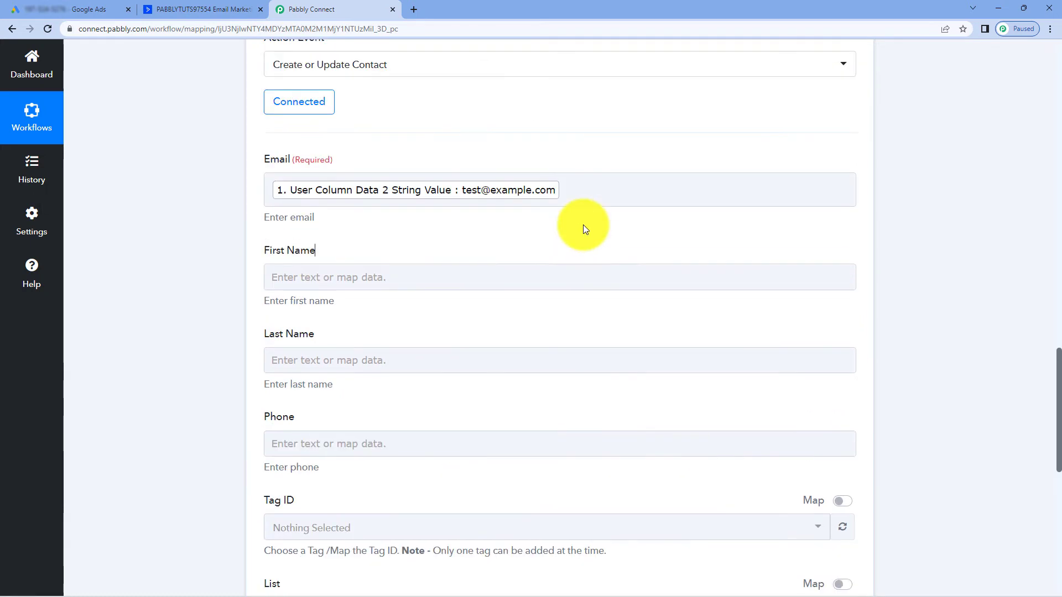
pyautogui.scroll(10, 583, 225)
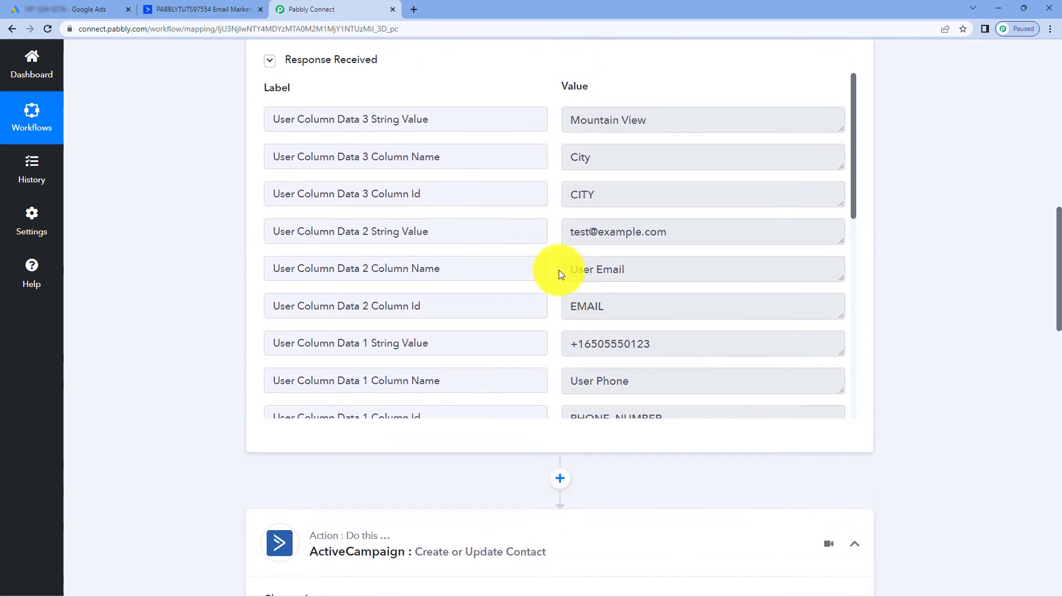
pyautogui.scroll(-3, 557, 309)
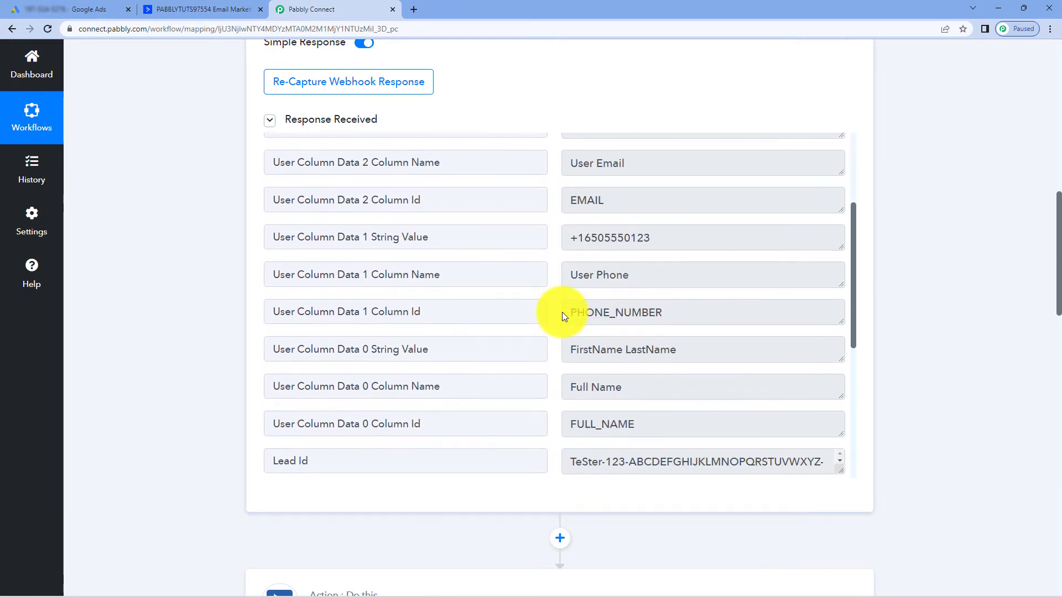
pyautogui.moveTo(563, 350); pyautogui.dragTo(675, 348)
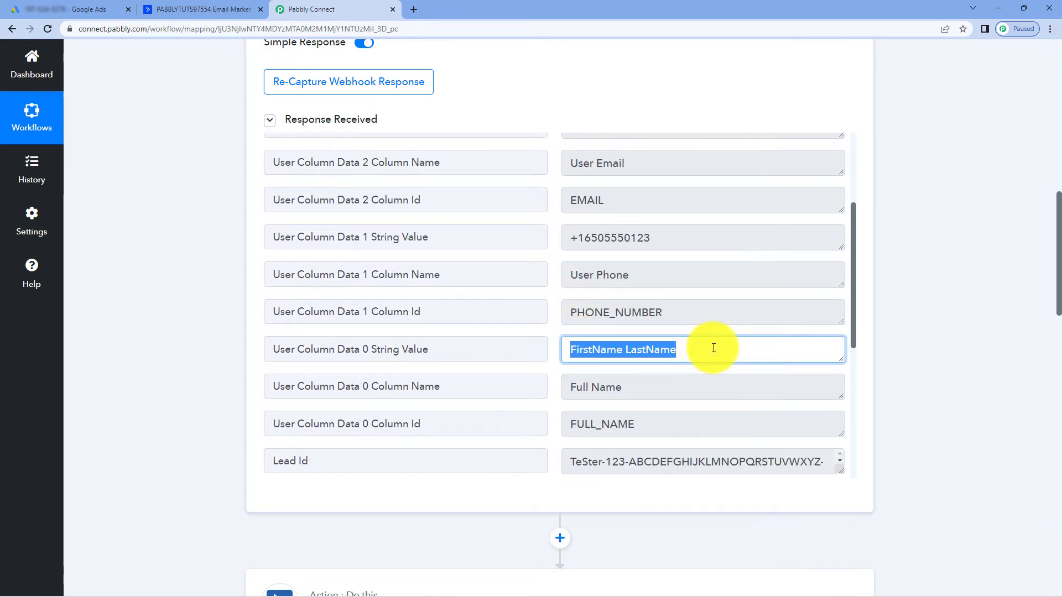
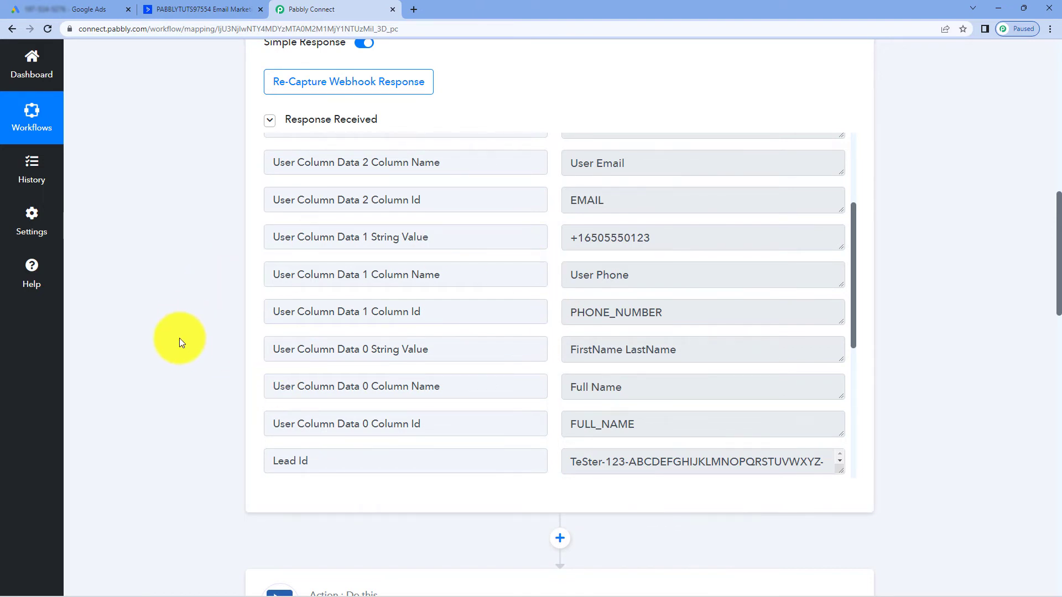
# Step: Add a Text Formatter step with the Split Text event before ActiveCampaign and connect it
pyautogui.moveTo(567, 351); pyautogui.dragTo(689, 351)
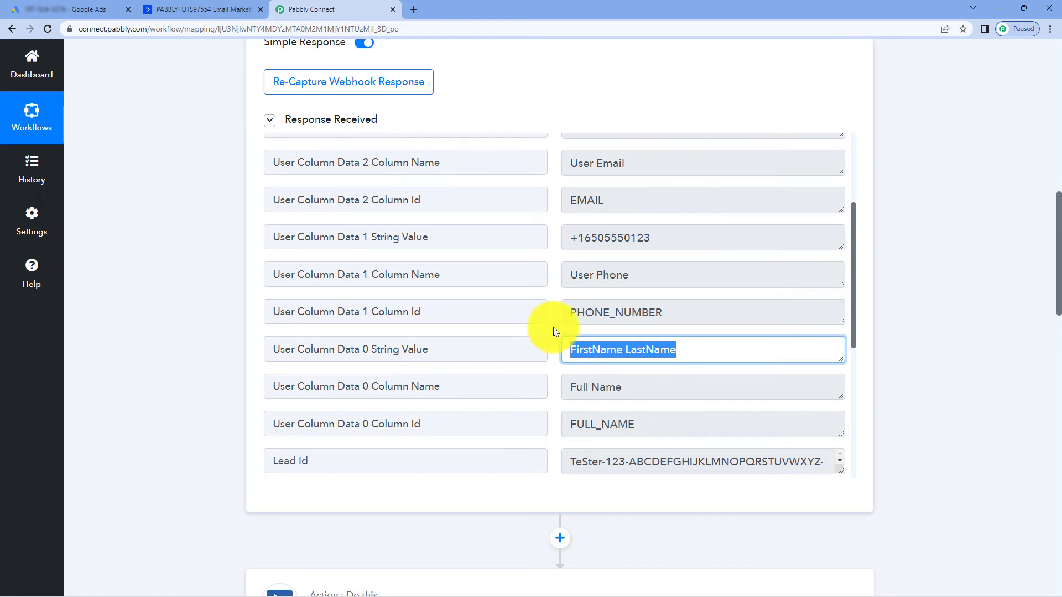
pyautogui.click(230, 336)
pyautogui.scroll(-5, 201, 294)
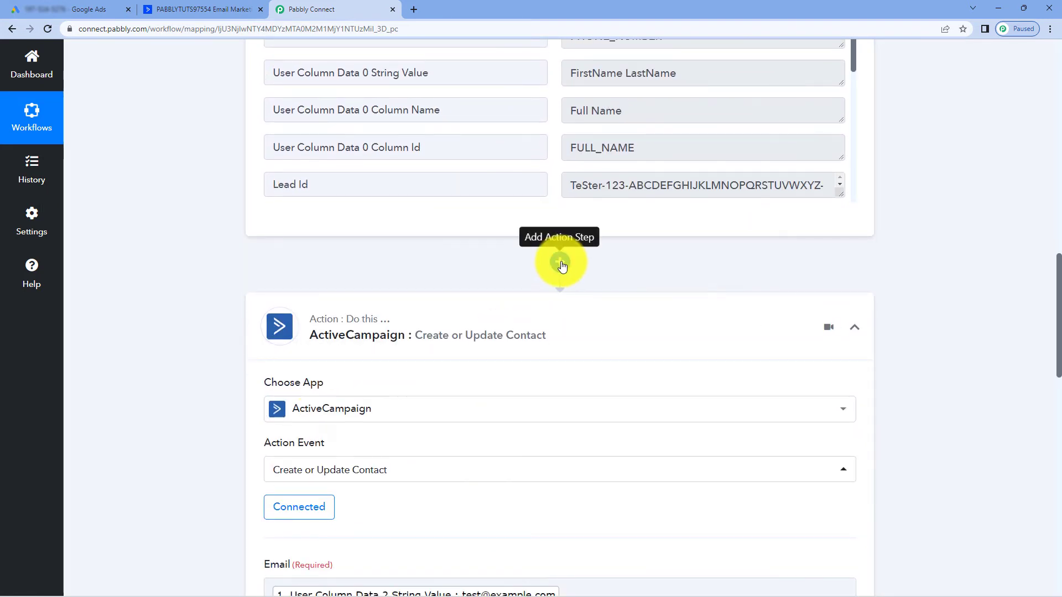
pyautogui.click(560, 261)
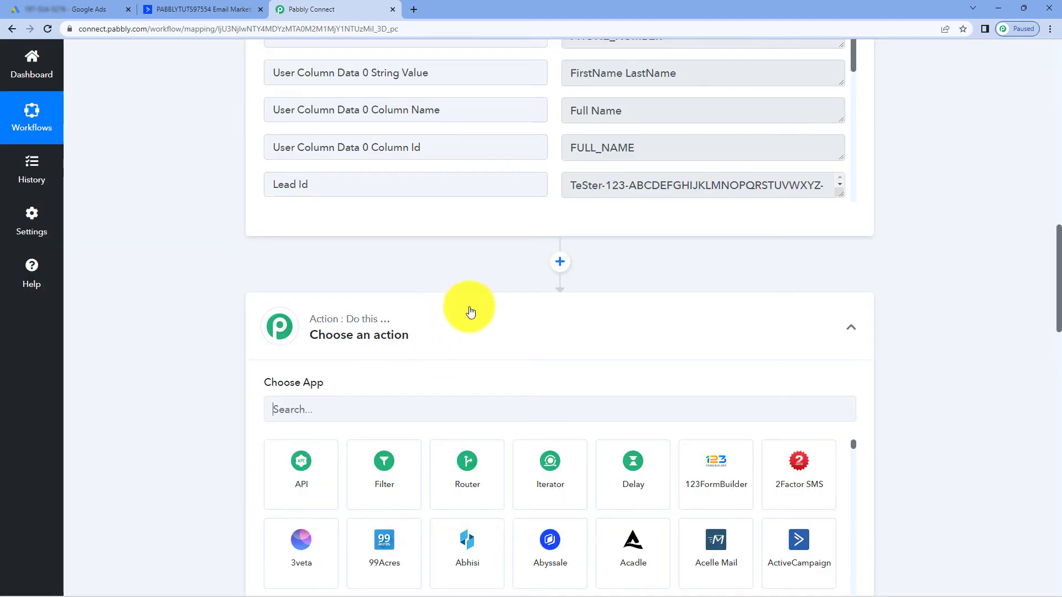
pyautogui.write('Text Forma')
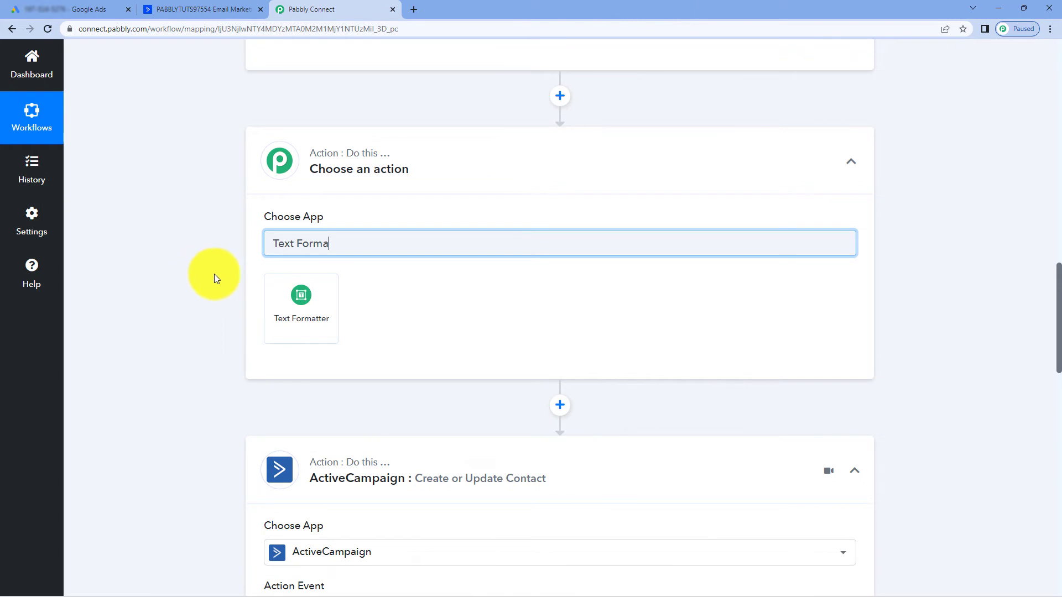
pyautogui.click(303, 312)
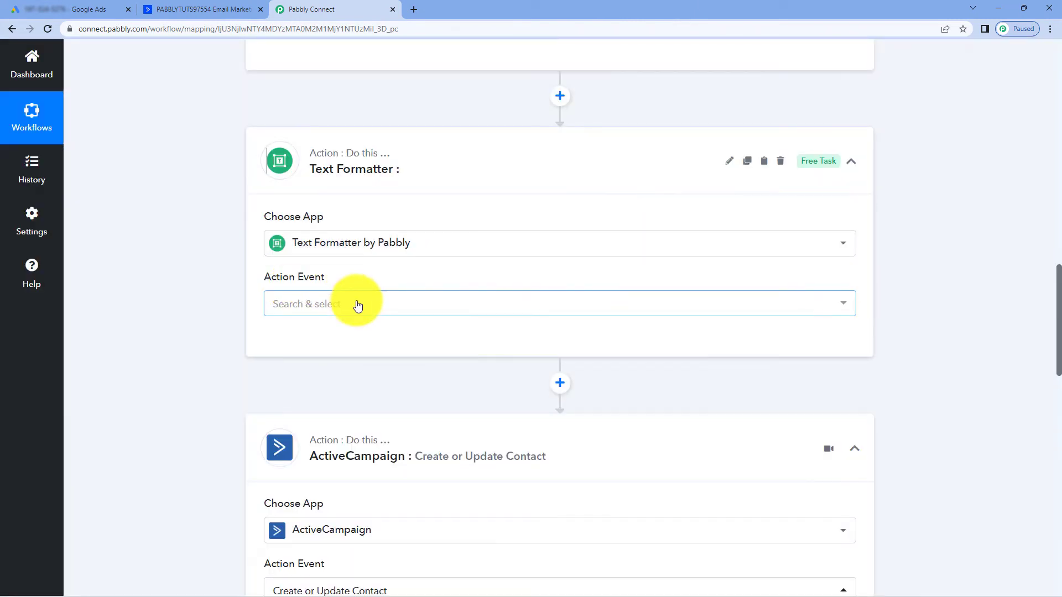
pyautogui.click(358, 306)
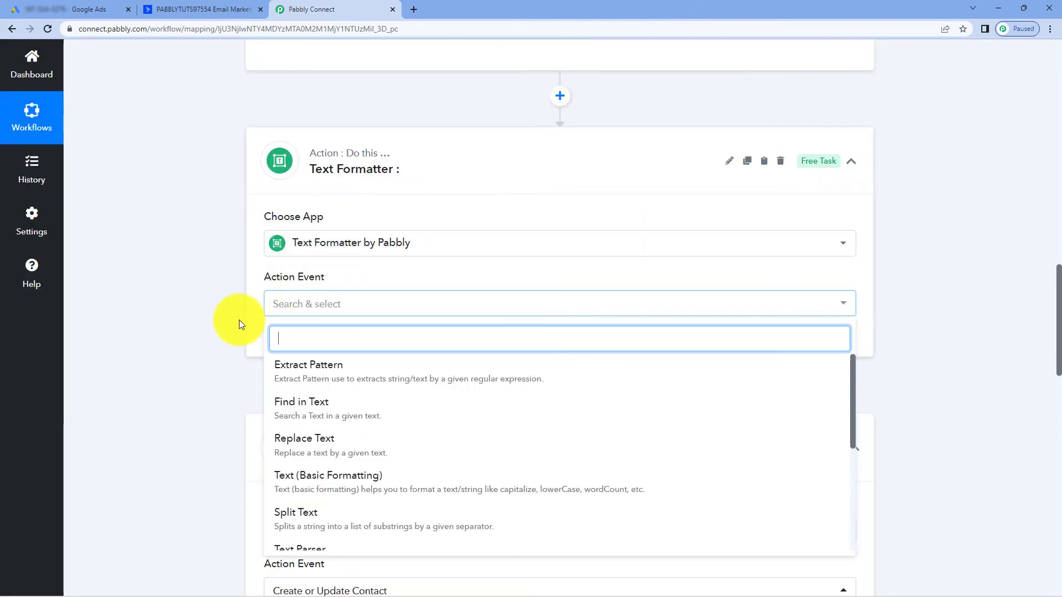
pyautogui.scroll(-3, 238, 320)
pyautogui.click(361, 415)
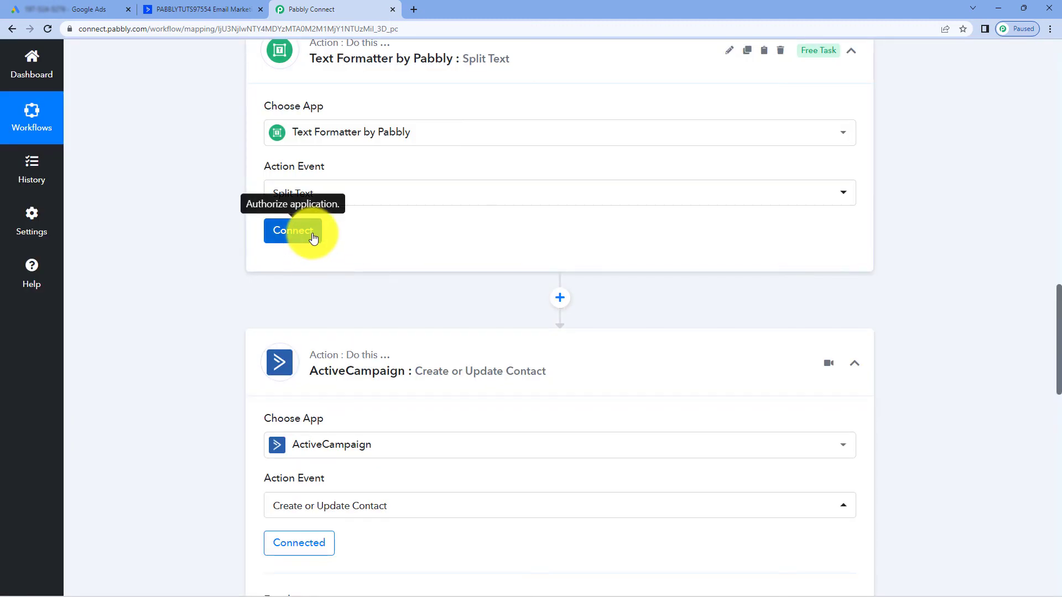
pyautogui.click(312, 236)
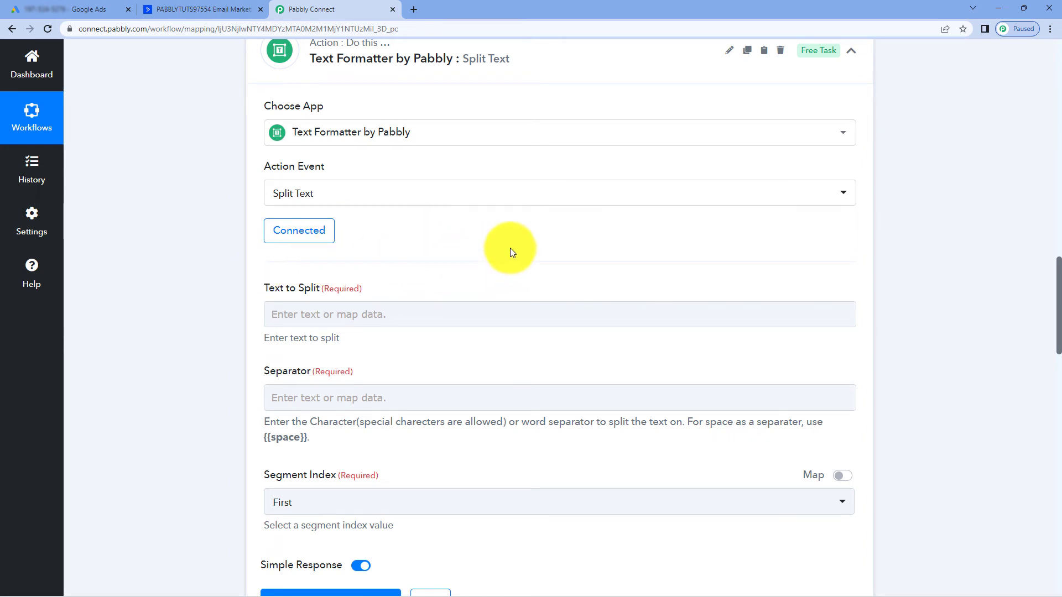
# Step: Map the lead's full name (User Column Data 0 String Value) into Text to Split
pyautogui.scroll(8, 602, 257)
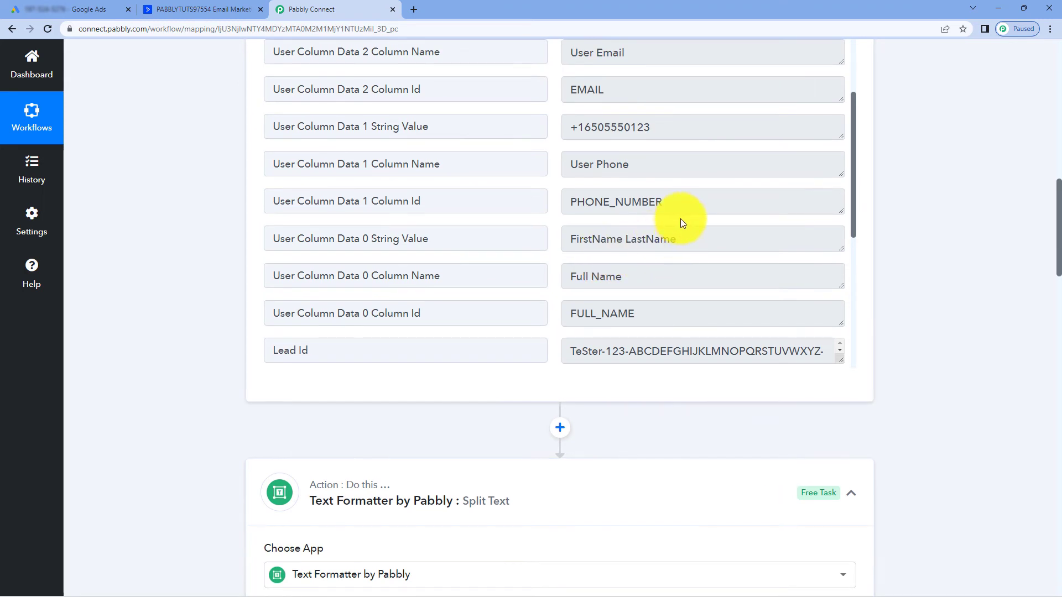
pyautogui.moveTo(681, 239); pyautogui.dragTo(552, 248)
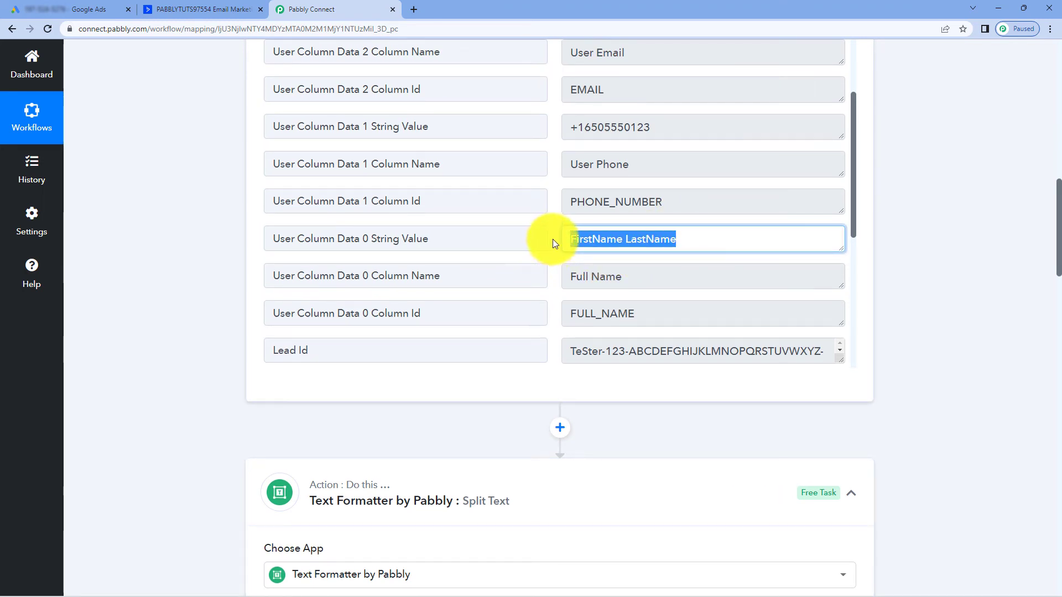
pyautogui.moveTo(586, 239); pyautogui.dragTo(695, 242)
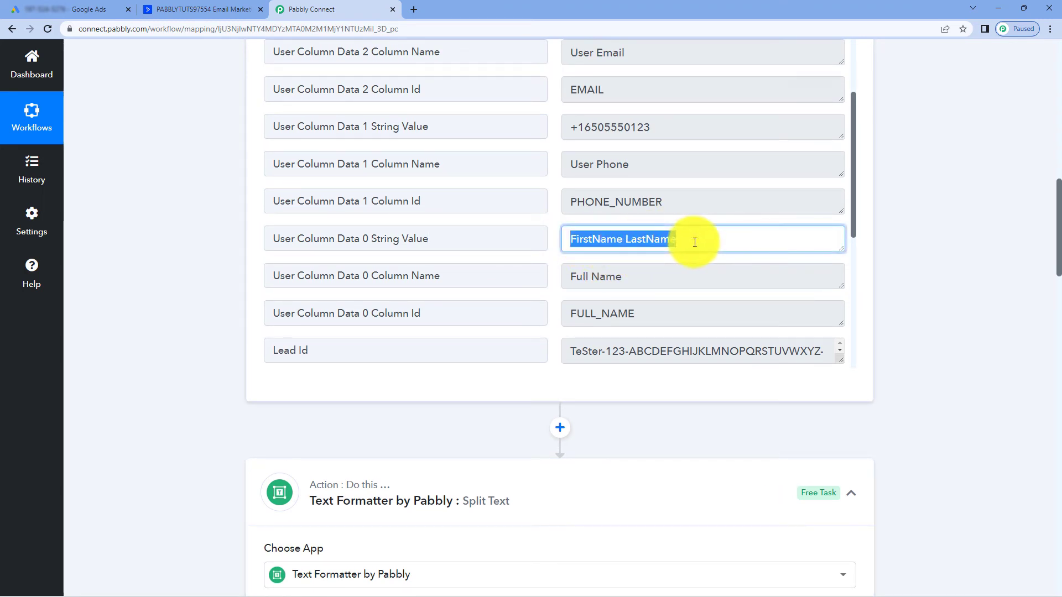
pyautogui.click(138, 307)
pyautogui.scroll(-9, 216, 319)
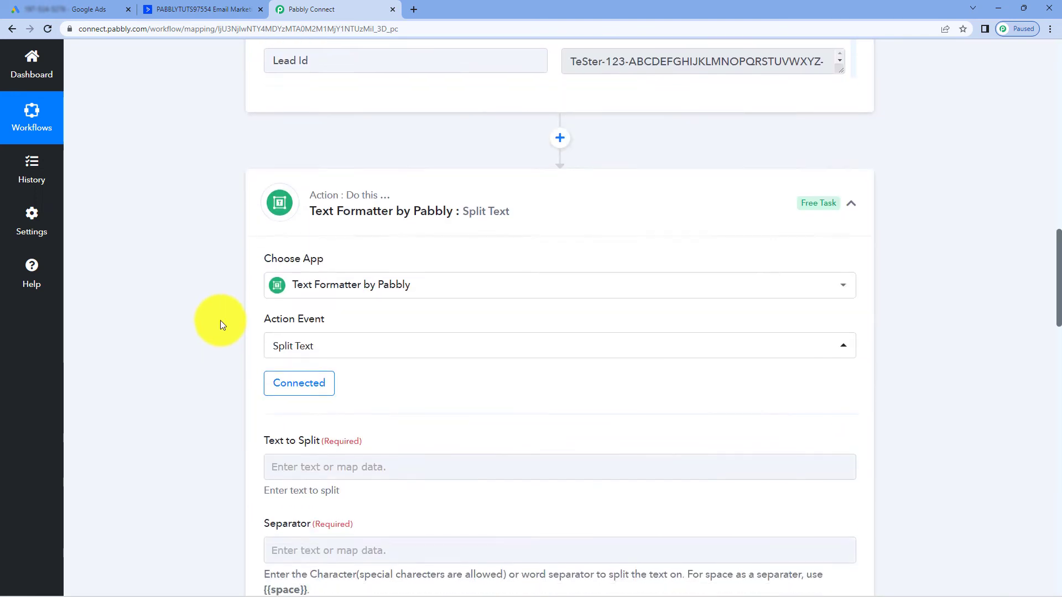
pyautogui.click(316, 258)
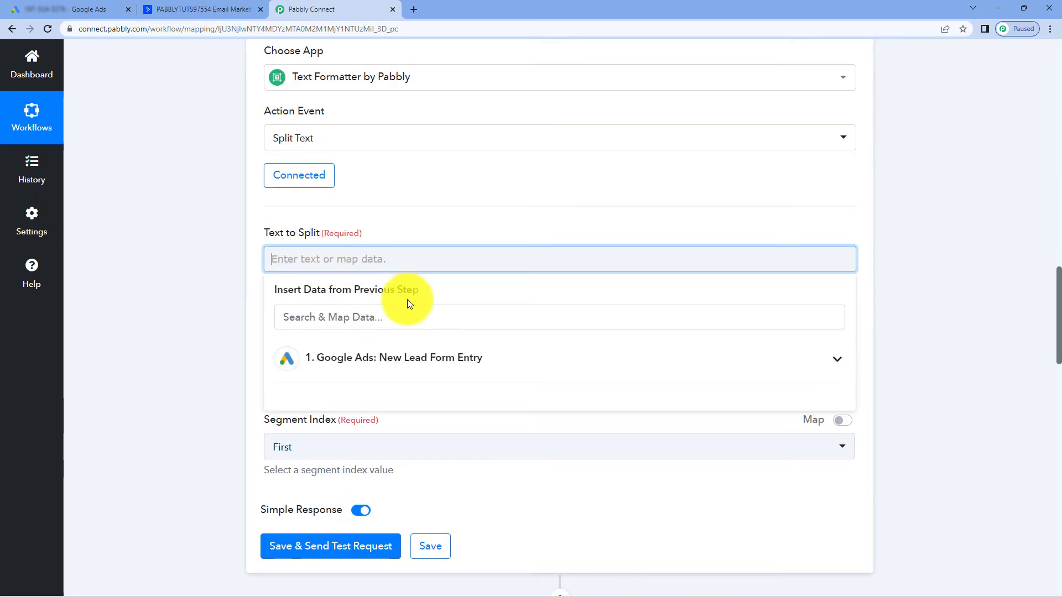
pyautogui.click(446, 362)
pyautogui.scroll(-5, 208, 354)
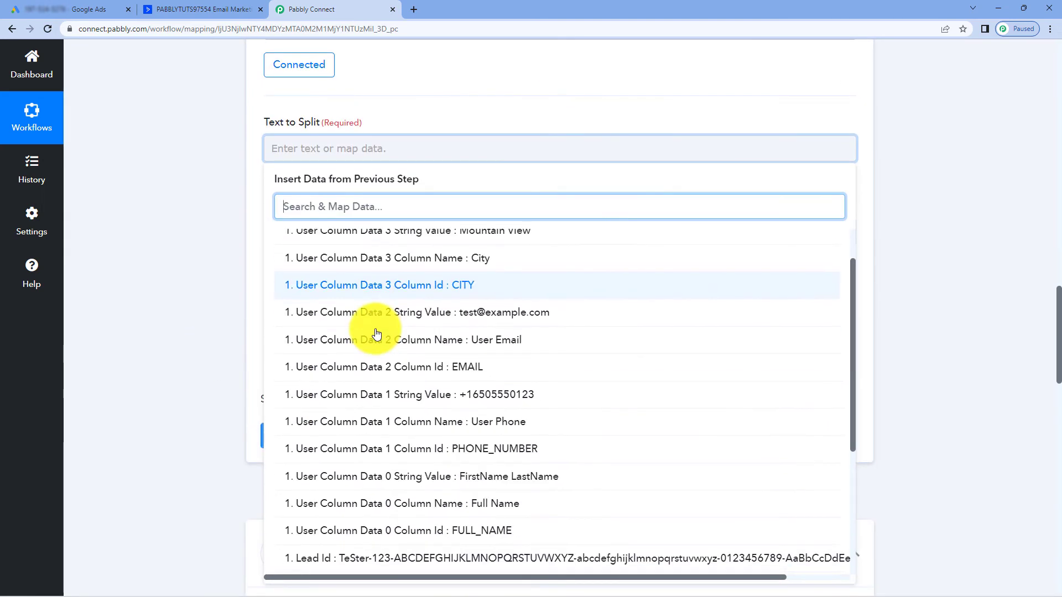
pyautogui.click(434, 421)
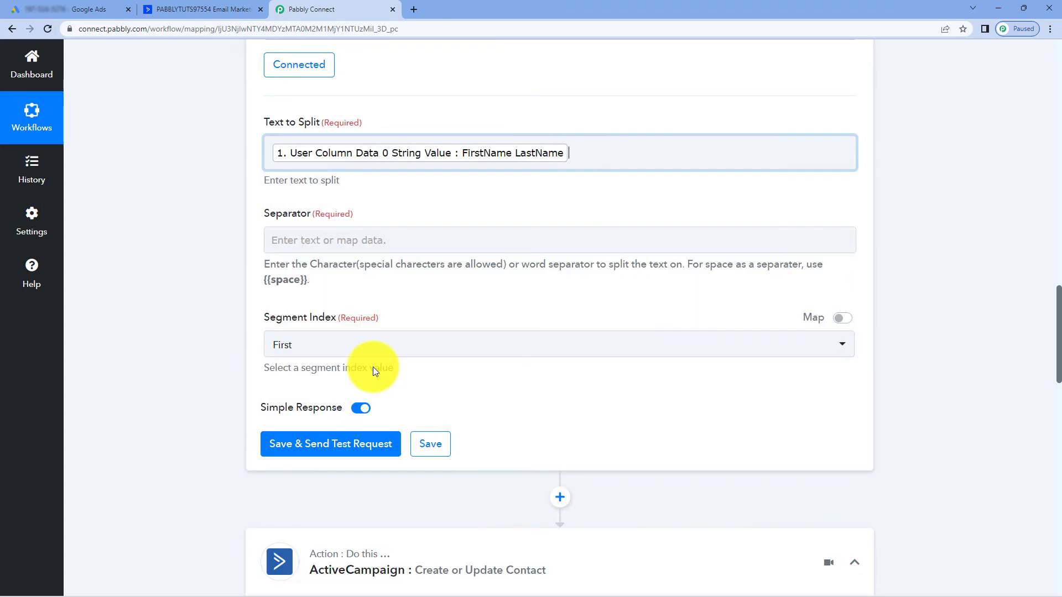
pyautogui.click(162, 230)
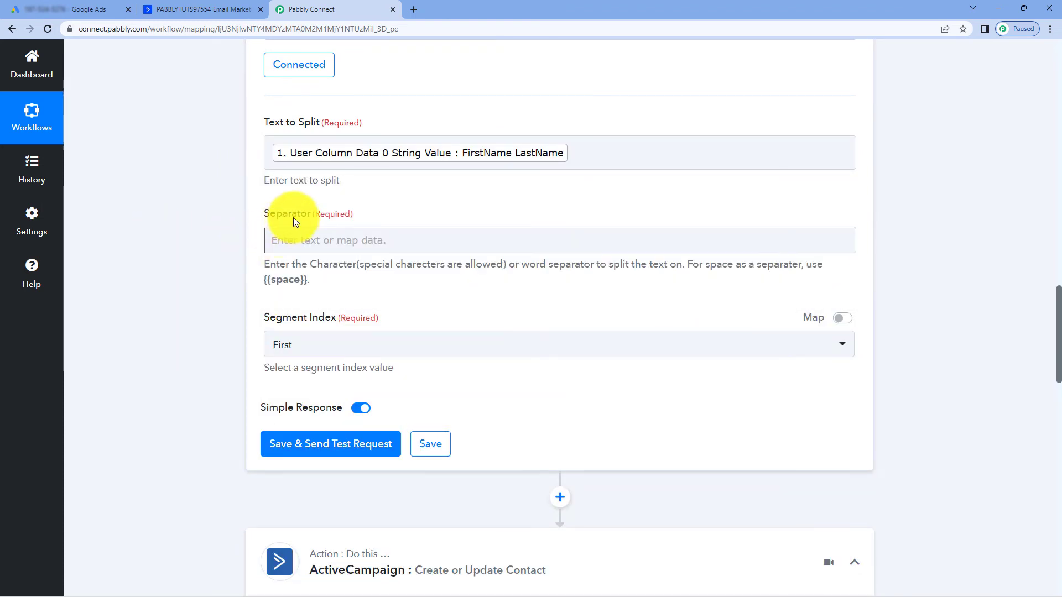
# Step: Set the separator to {{space}} and the Segment Index to All
pyautogui.moveTo(264, 280); pyautogui.dragTo(306, 284)
pyautogui.hotkey('ctrl', 'c')
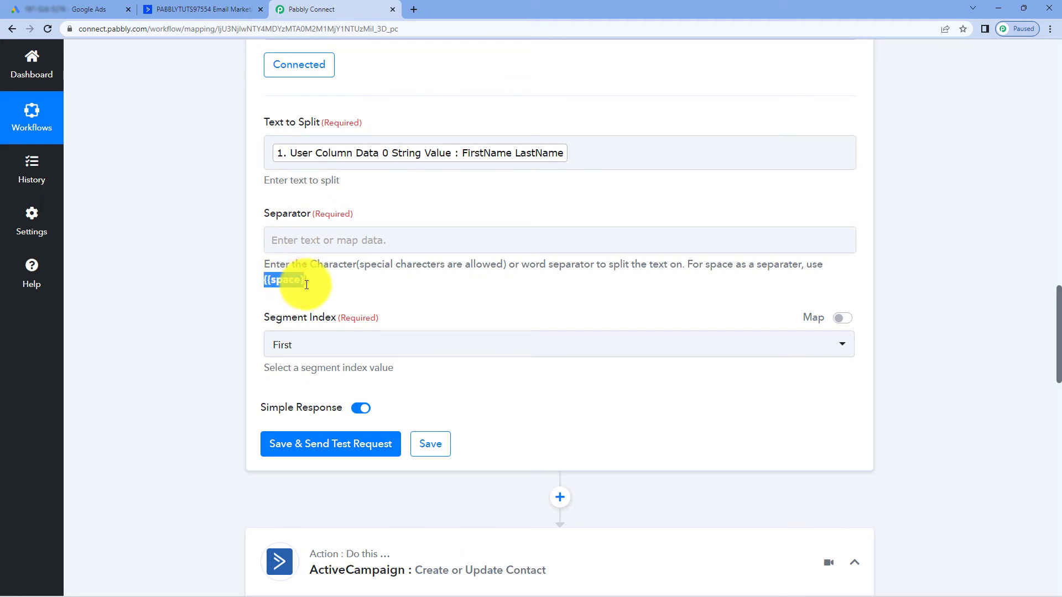
pyautogui.click(298, 238)
pyautogui.hotkey('ctrl', 'v')
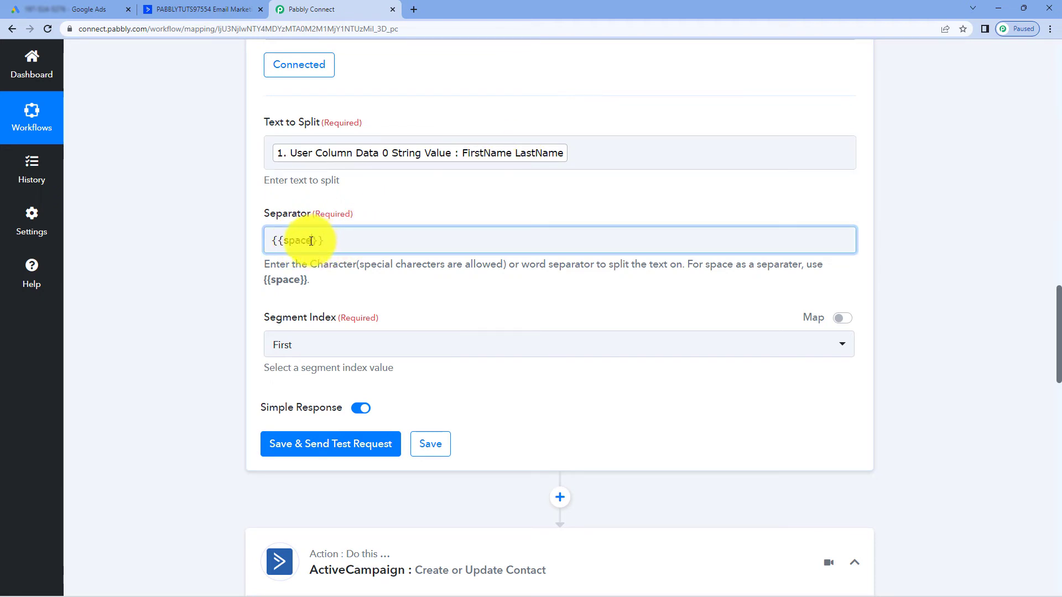
pyautogui.moveTo(312, 241); pyautogui.dragTo(284, 241)
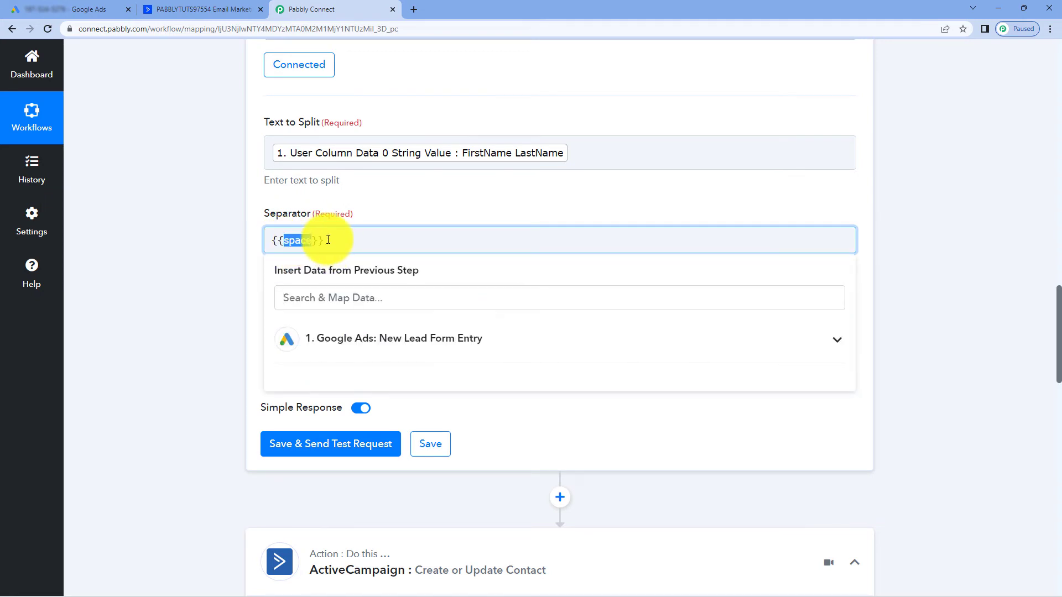
pyautogui.click(374, 208)
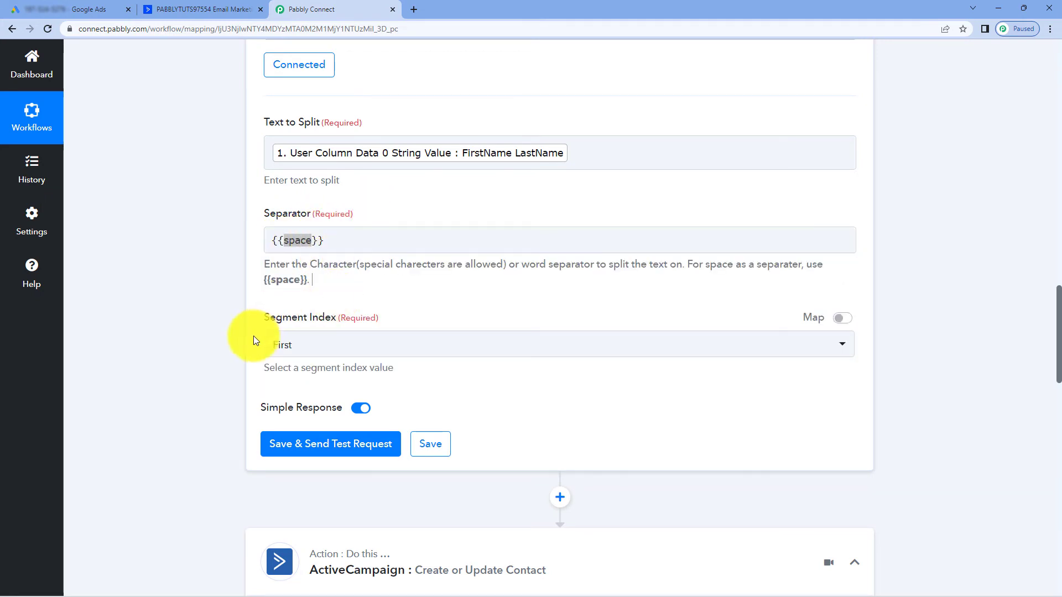
pyautogui.click(334, 344)
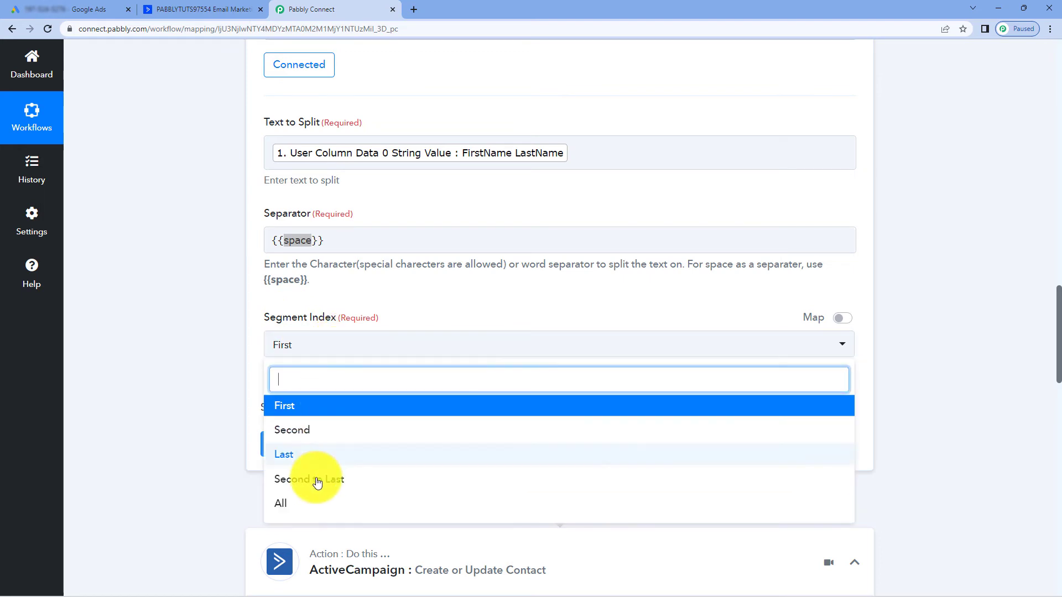
pyautogui.click(308, 502)
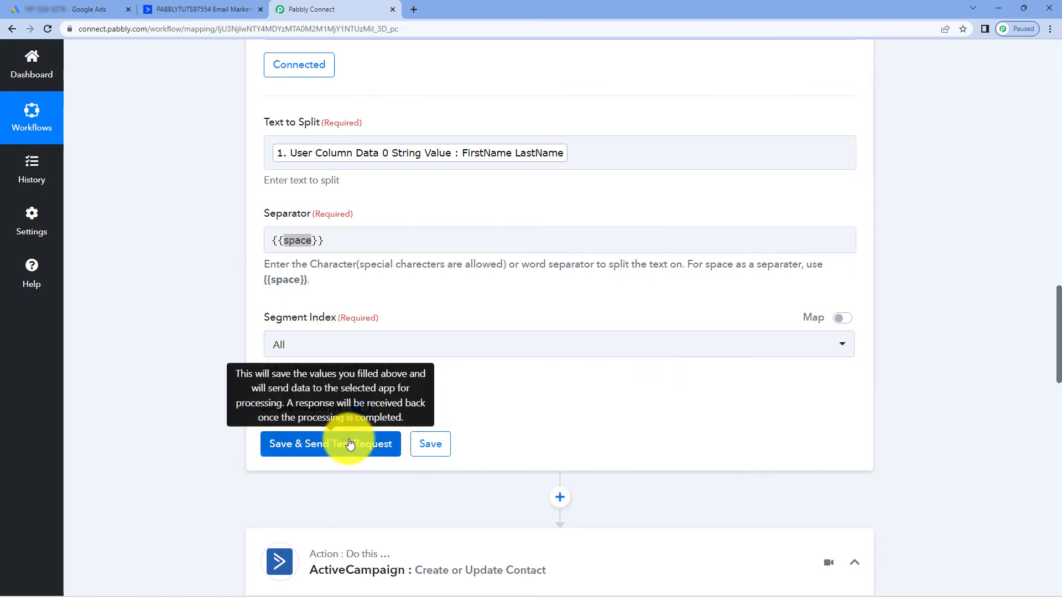
pyautogui.click(349, 443)
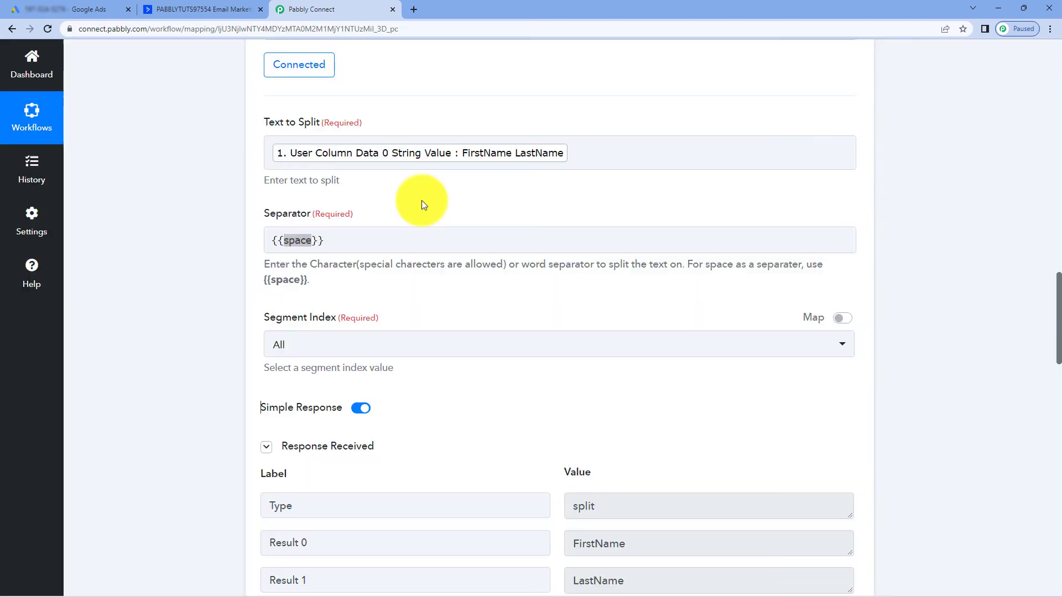
pyautogui.click(384, 240)
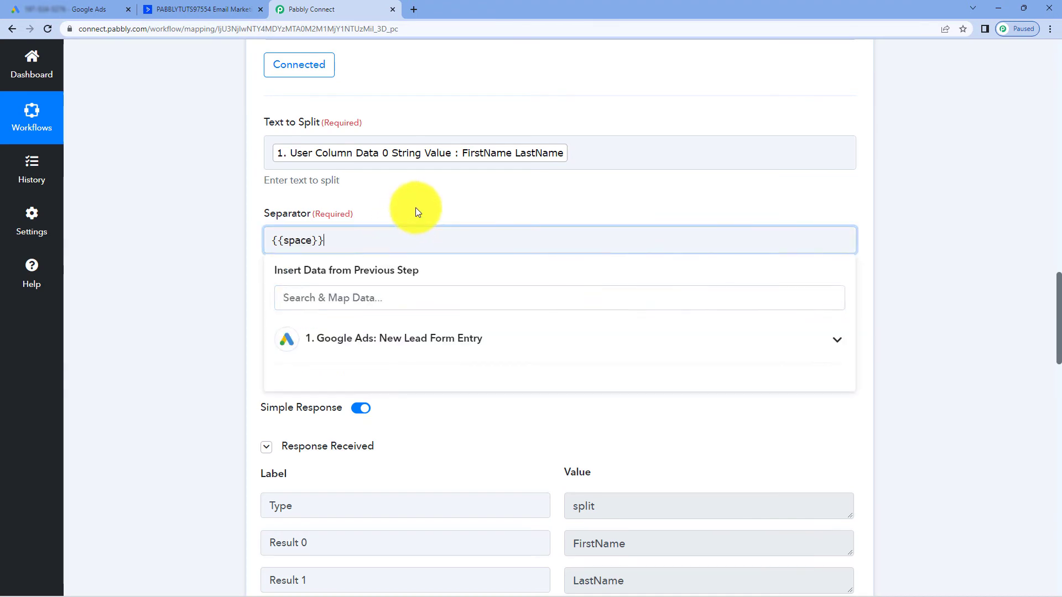
pyautogui.click(415, 214)
pyautogui.scroll(-3, 217, 289)
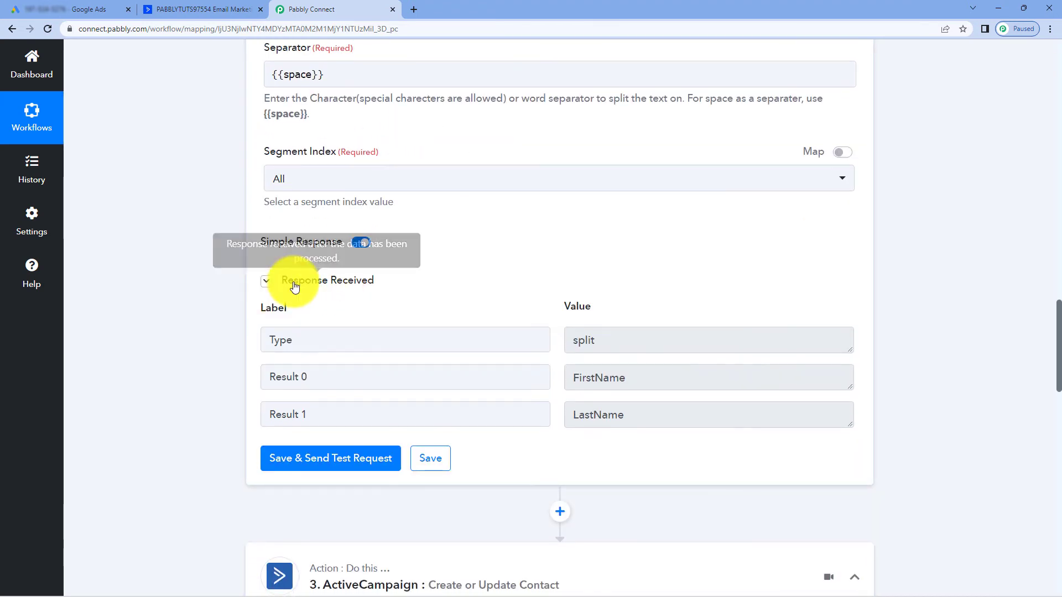
pyautogui.scroll(1, 511, 293)
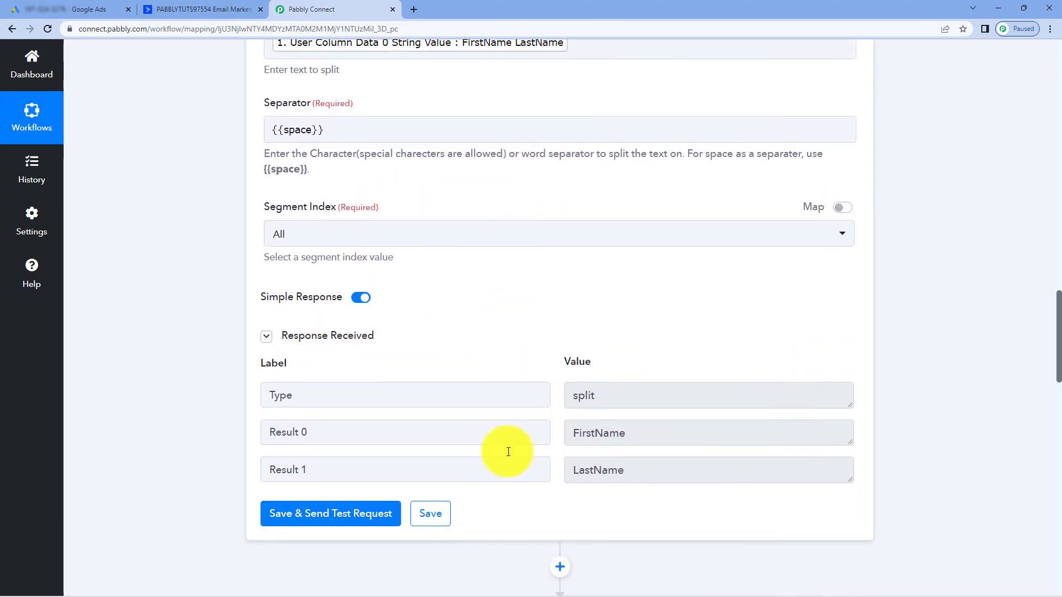
pyautogui.moveTo(671, 436); pyautogui.dragTo(537, 433)
pyautogui.moveTo(636, 469); pyautogui.dragTo(548, 468)
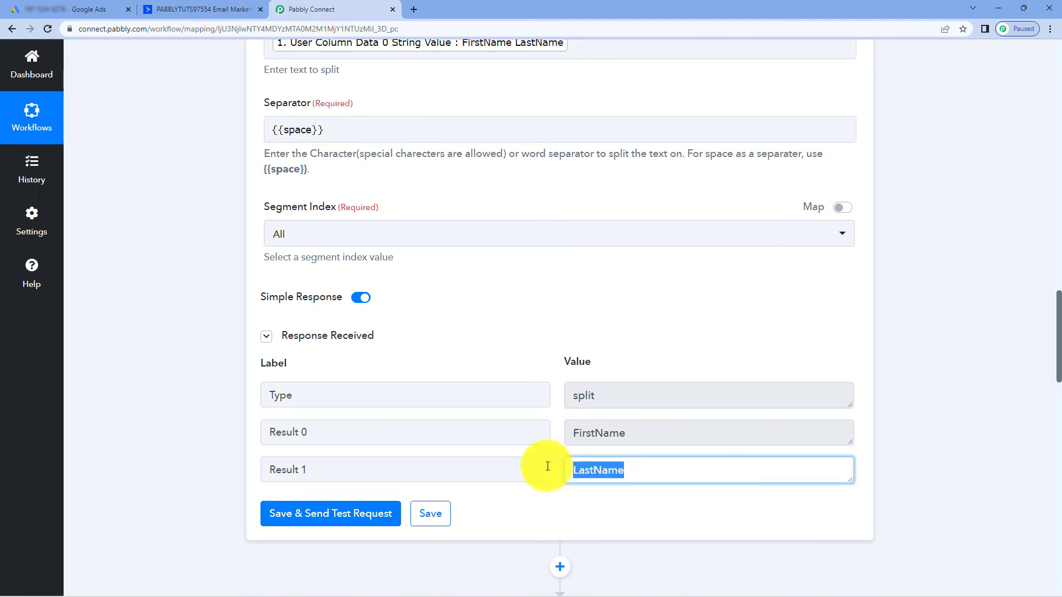
pyautogui.click(556, 351)
pyautogui.scroll(3, 555, 351)
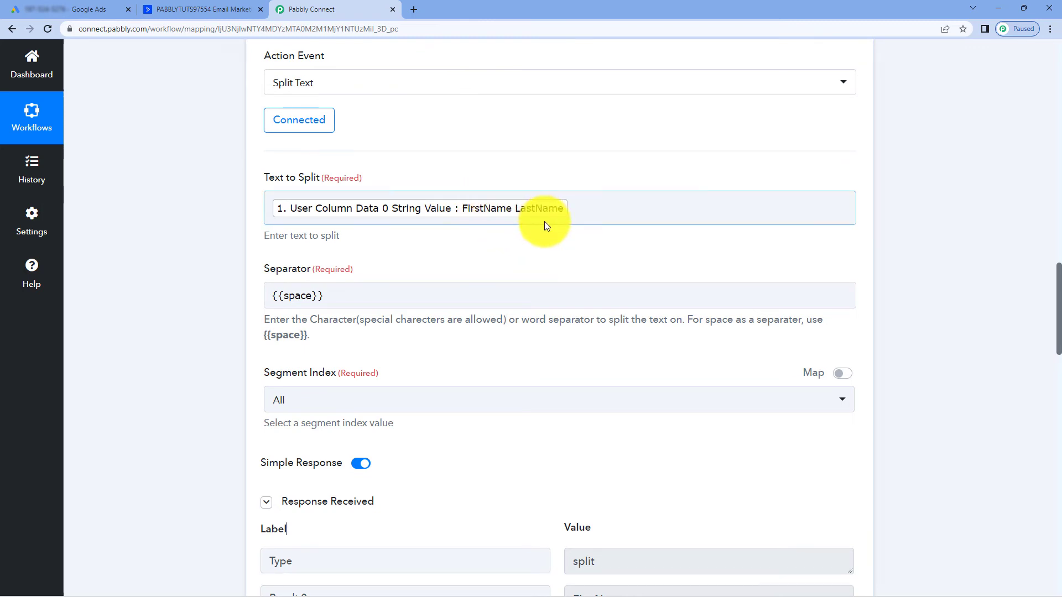
pyautogui.scroll(-10, 545, 221)
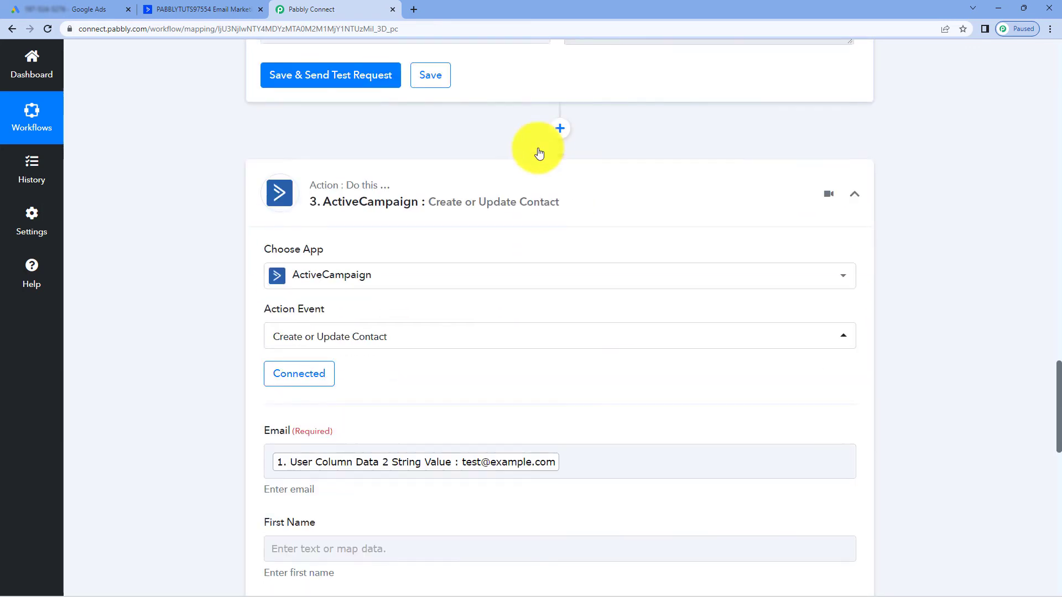
# Step: Keep the ActiveCampaign step on its existing account connection and save it
pyautogui.scroll(-6, 539, 153)
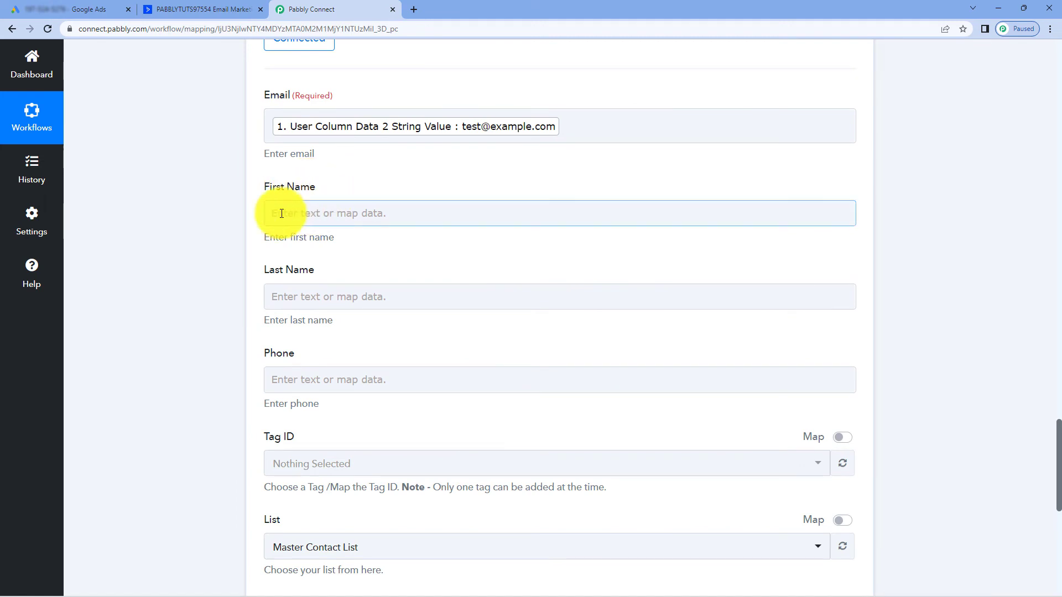
pyautogui.scroll(3, 354, 194)
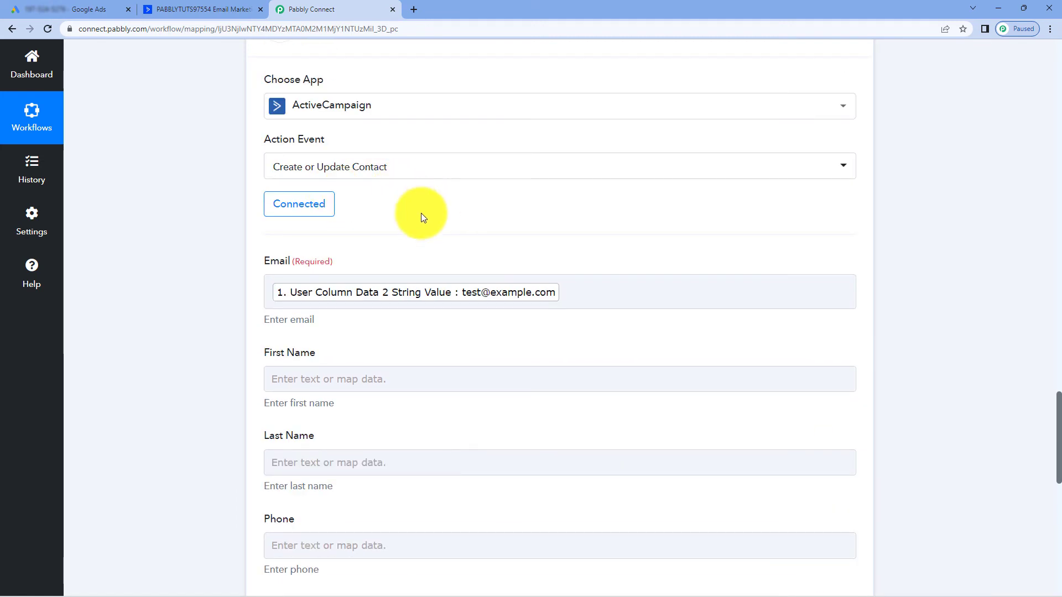
pyautogui.click(325, 213)
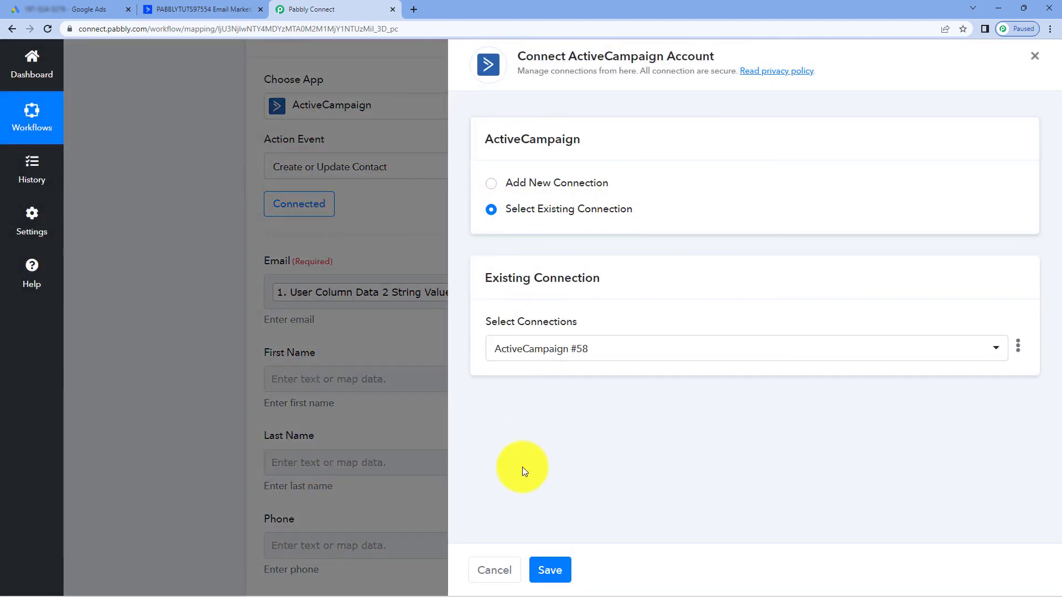
pyautogui.click(550, 567)
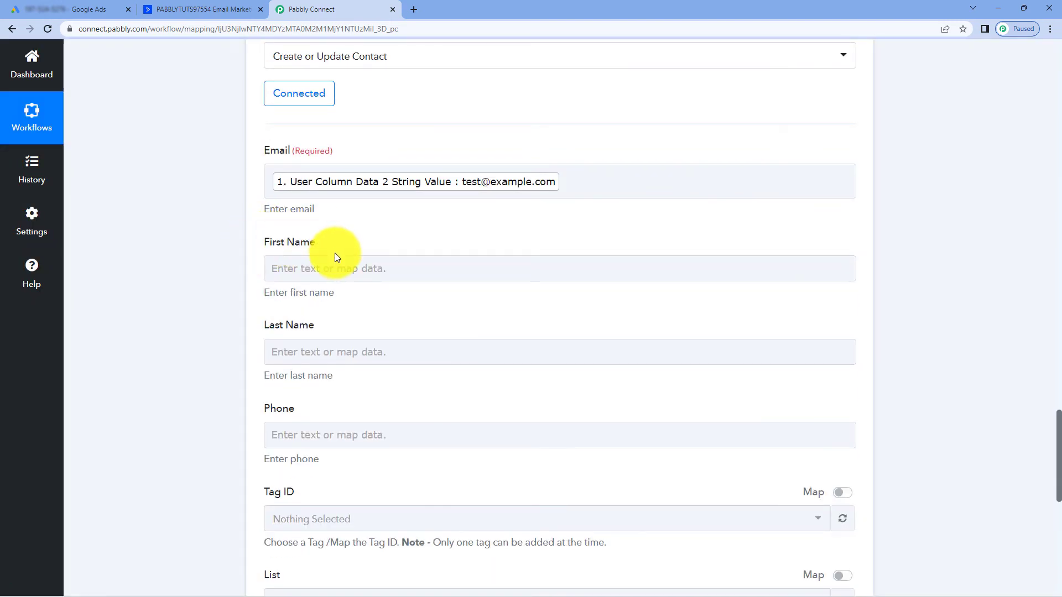
pyautogui.click(306, 268)
# Step: Map Split Text's Result 0 into First Name and Result 1 into Last Name
pyautogui.scroll(-1, 247, 267)
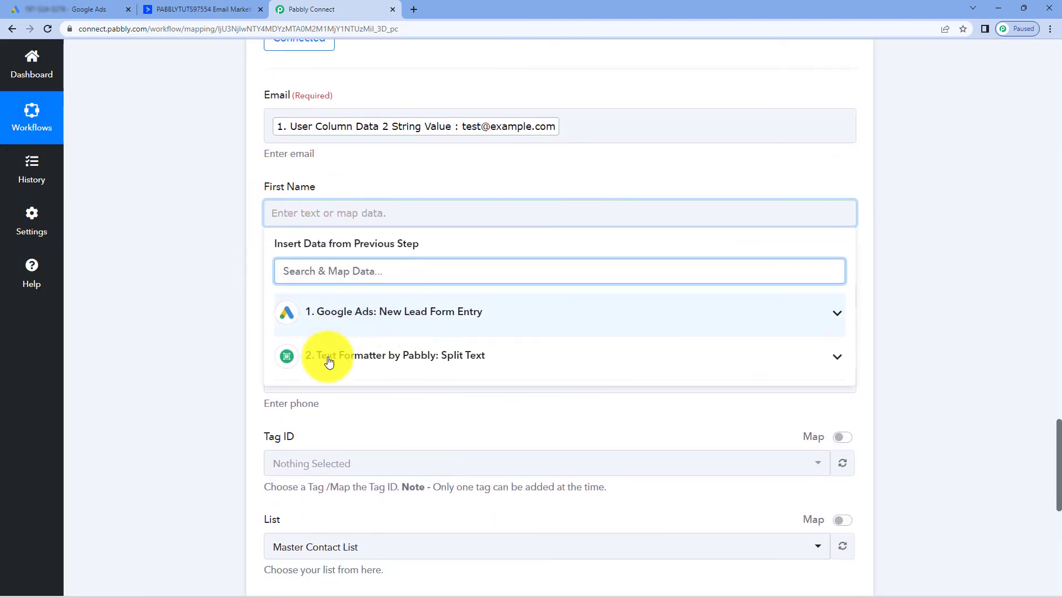
pyautogui.click(393, 360)
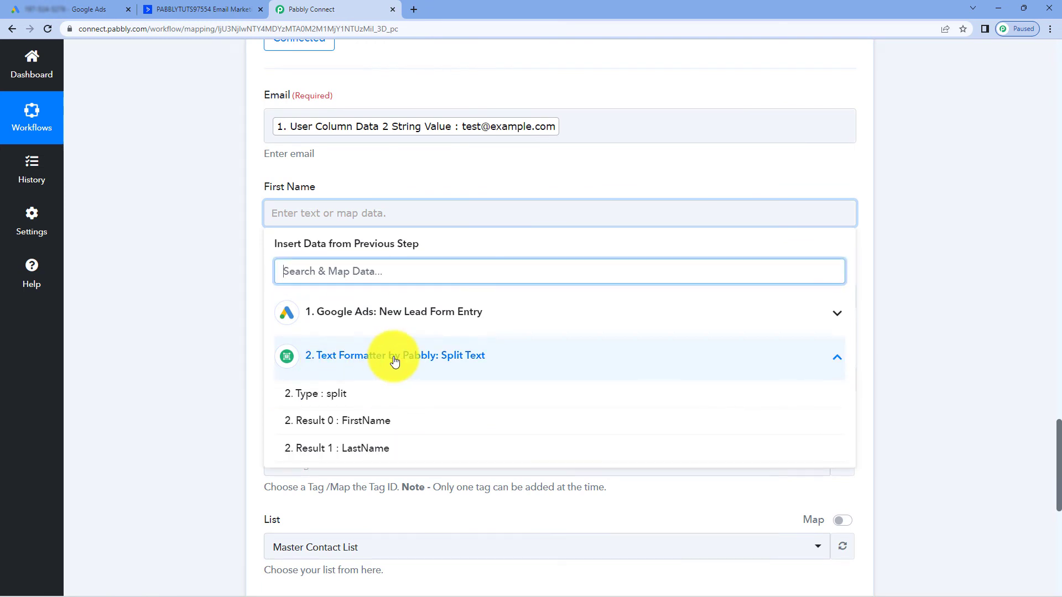
pyautogui.click(390, 426)
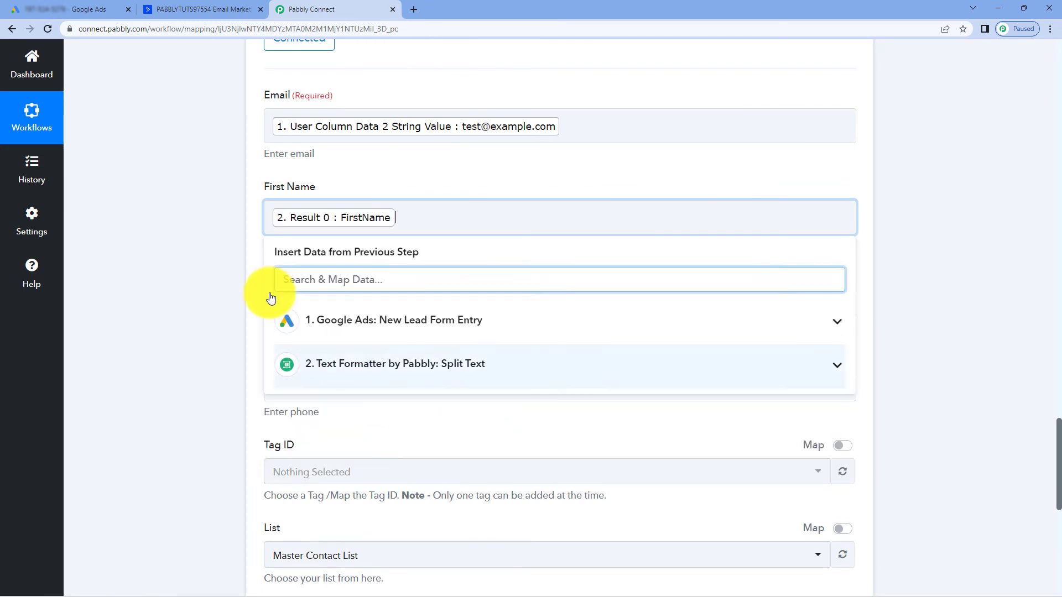
pyautogui.click(224, 268)
pyautogui.scroll(-1, 248, 249)
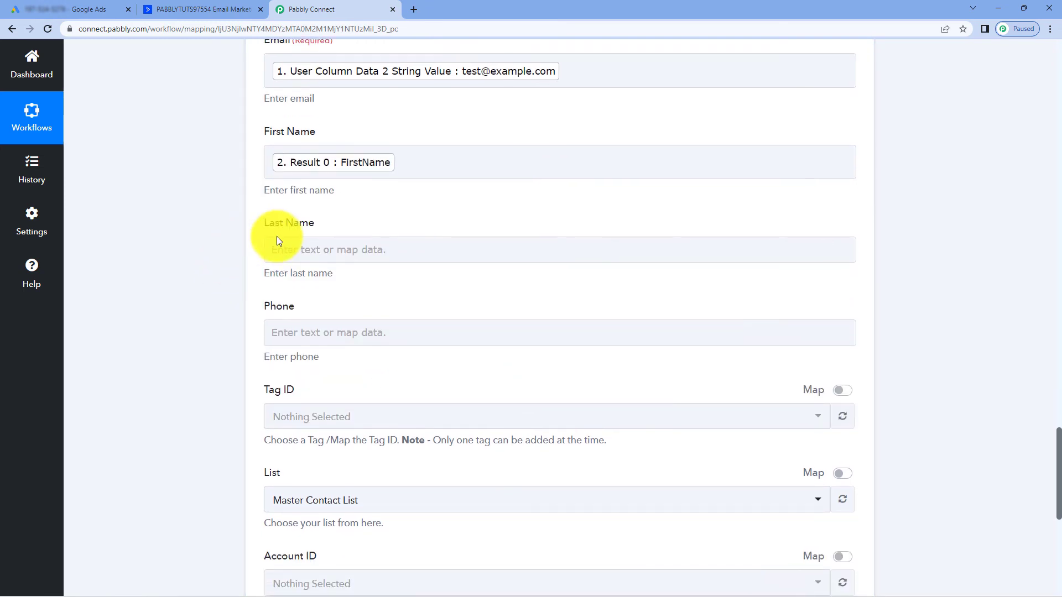
pyautogui.click(322, 256)
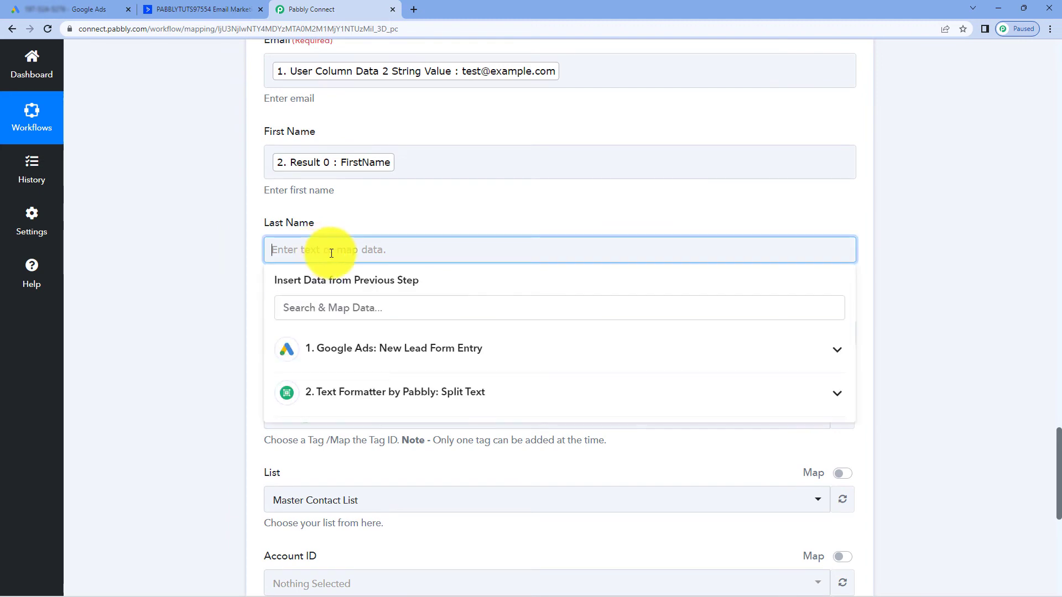
pyautogui.click(363, 394)
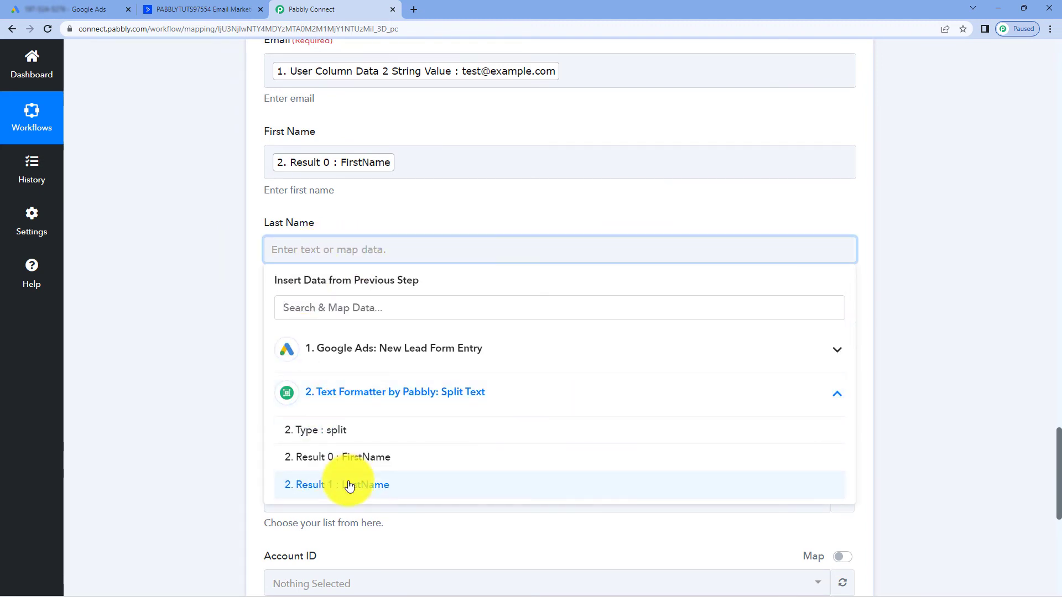
pyautogui.click(349, 485)
pyautogui.click(191, 262)
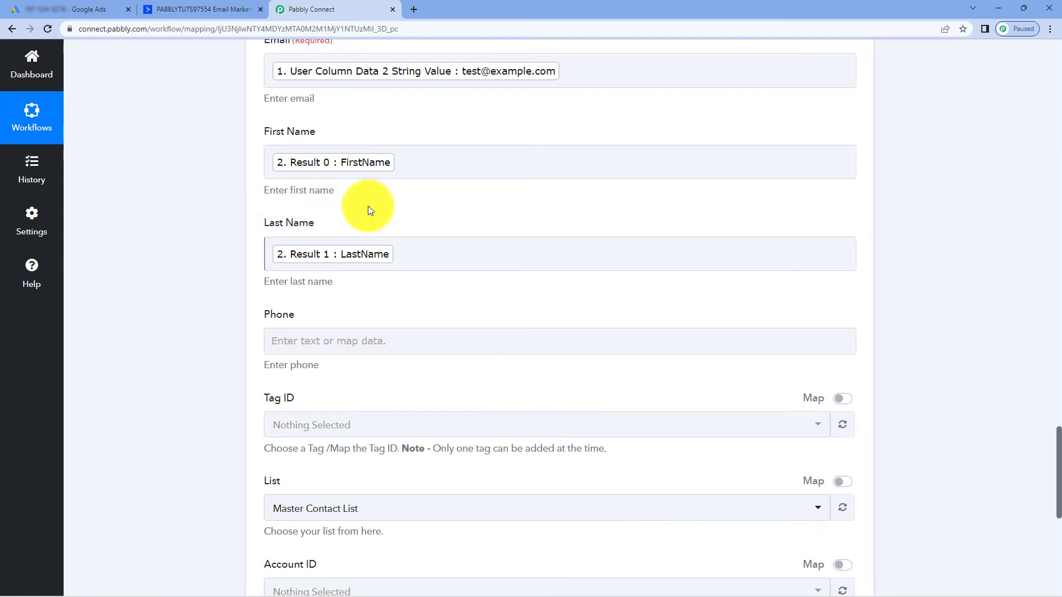
# Step: Map the lead's phone number (User Column Data 1 String Value) into Phone
pyautogui.scroll(-1, 368, 206)
pyautogui.scroll(-2, 258, 236)
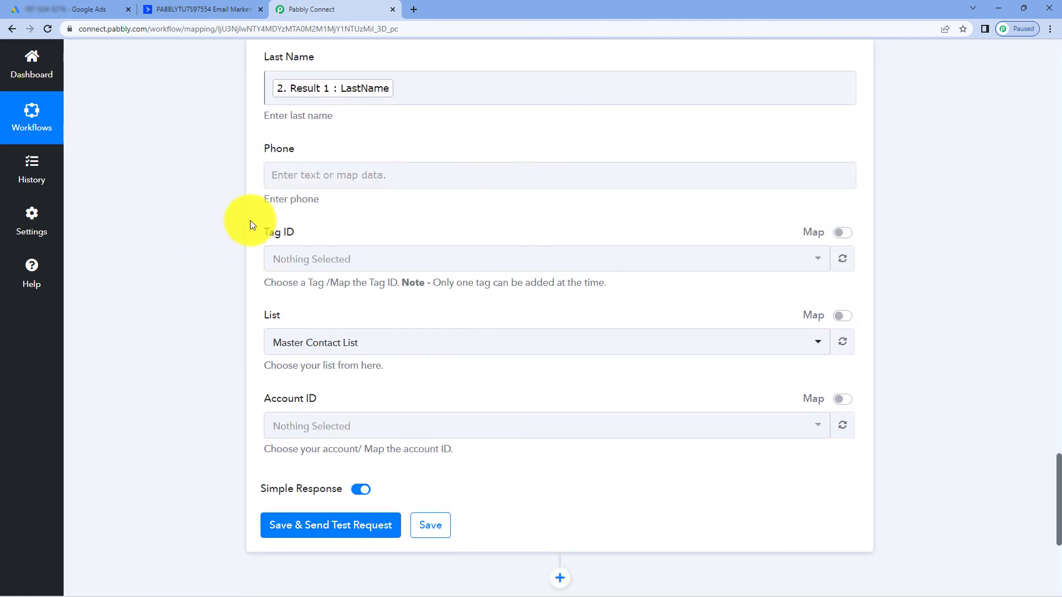
pyautogui.click(308, 175)
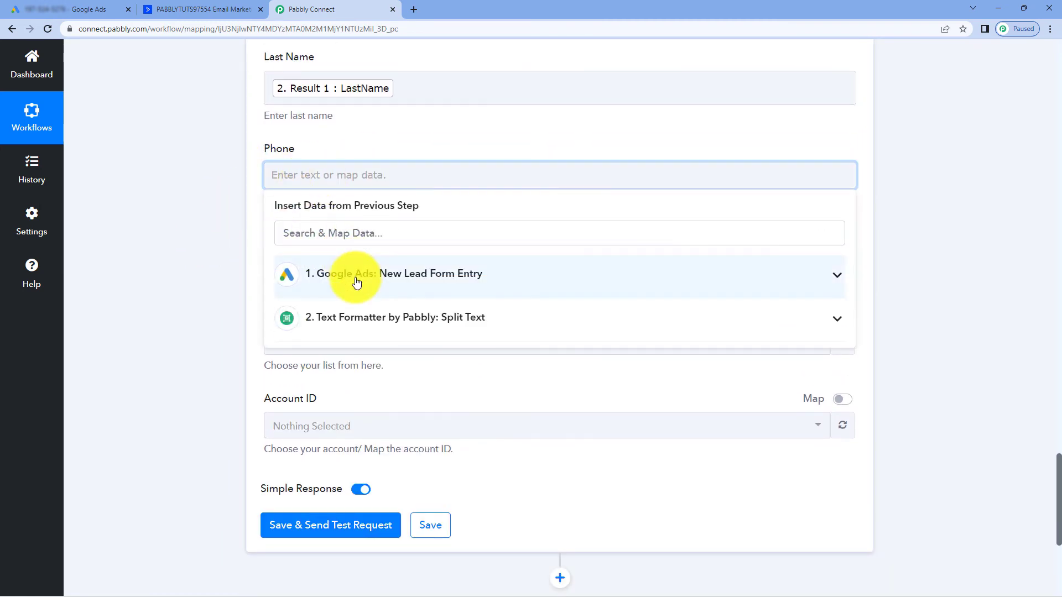
pyautogui.click(357, 280)
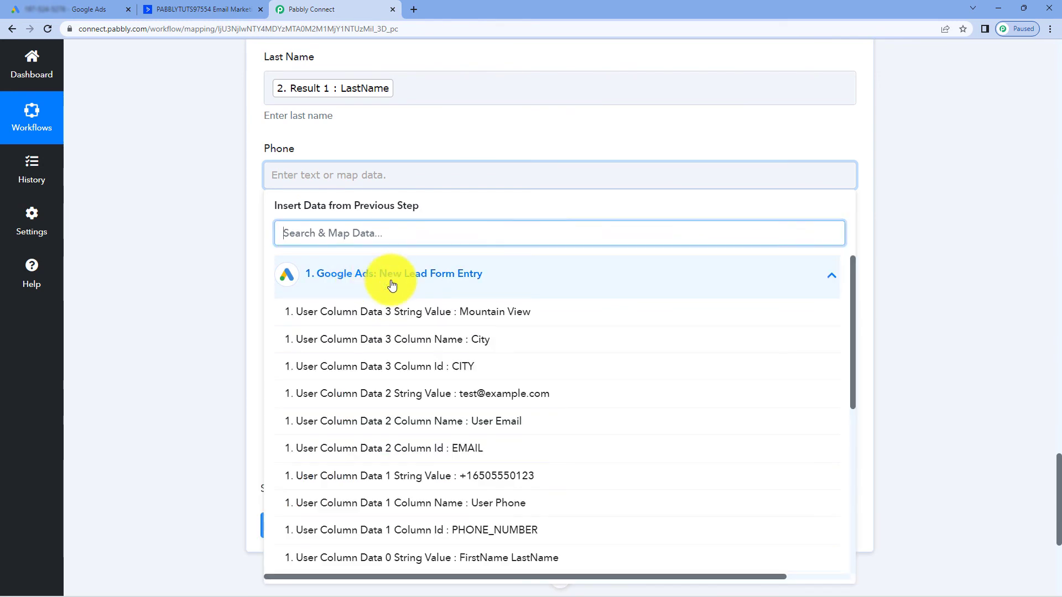
pyautogui.click(403, 476)
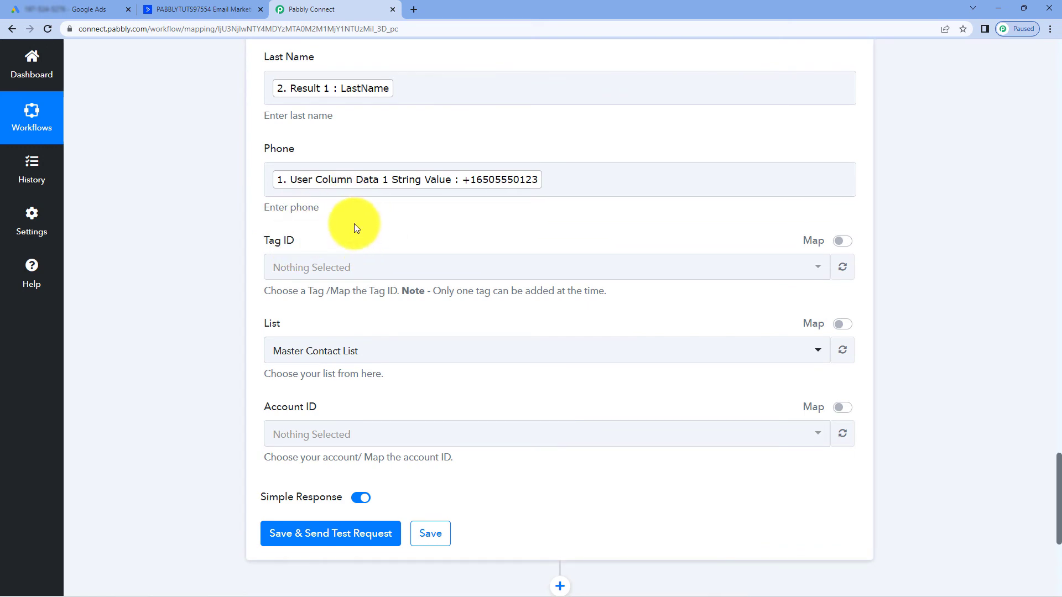
pyautogui.click(387, 268)
# Step: Leave the Tag ID field empty in the ActiveCampaign step
pyautogui.click(413, 231)
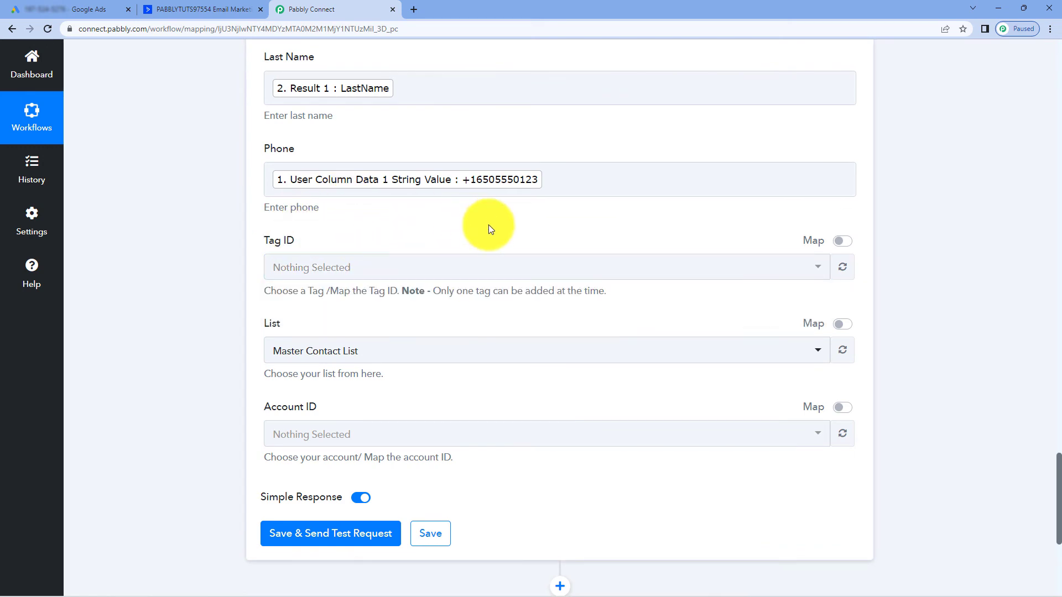
pyautogui.click(380, 269)
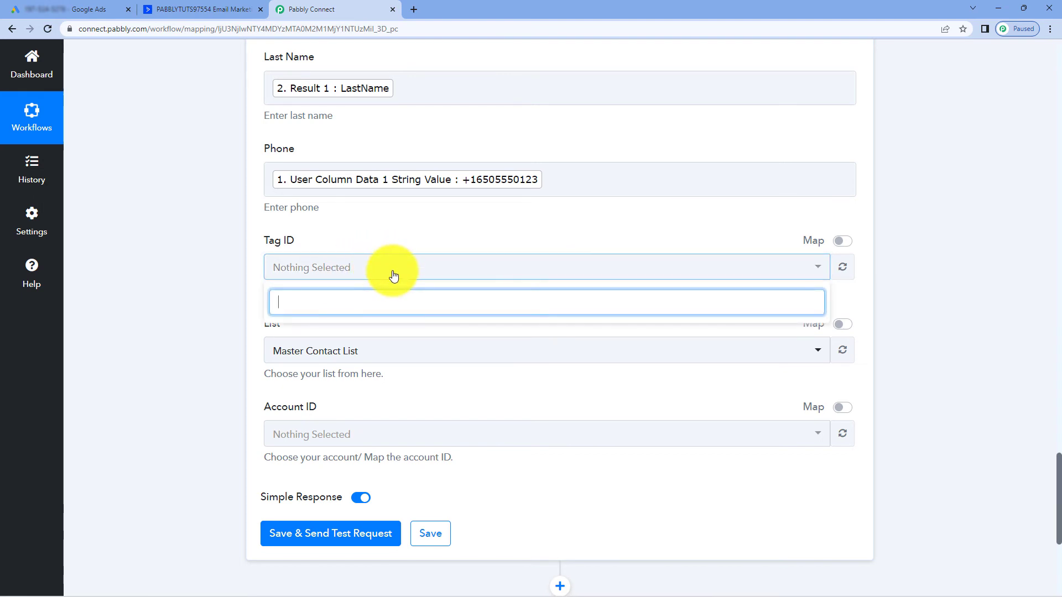
pyautogui.click(230, 258)
pyautogui.scroll(-1, 227, 331)
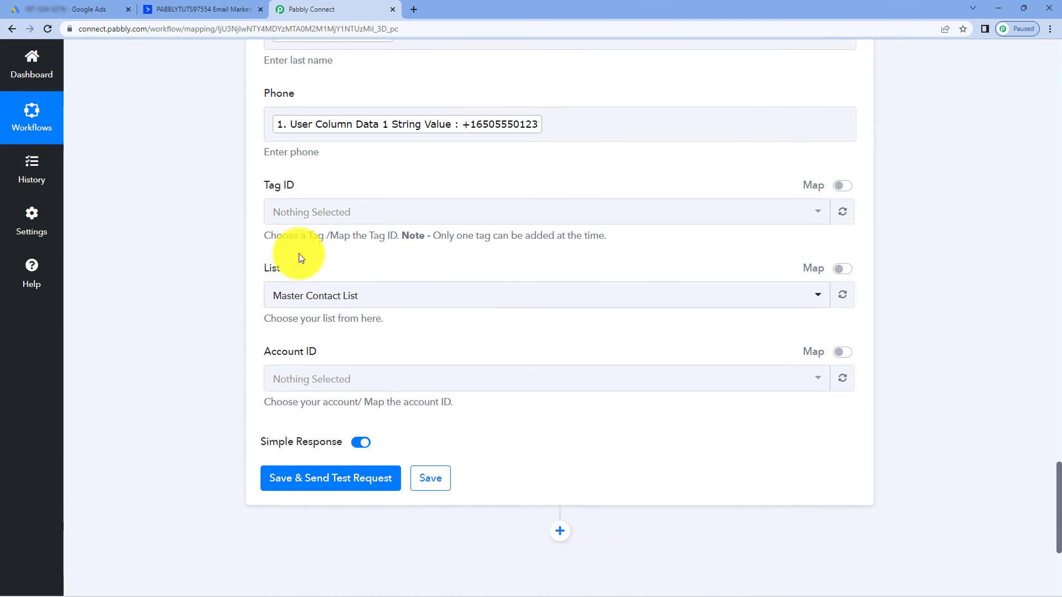
# Step: Keep List as Master Contact List and leave Account ID unset
pyautogui.click(384, 295)
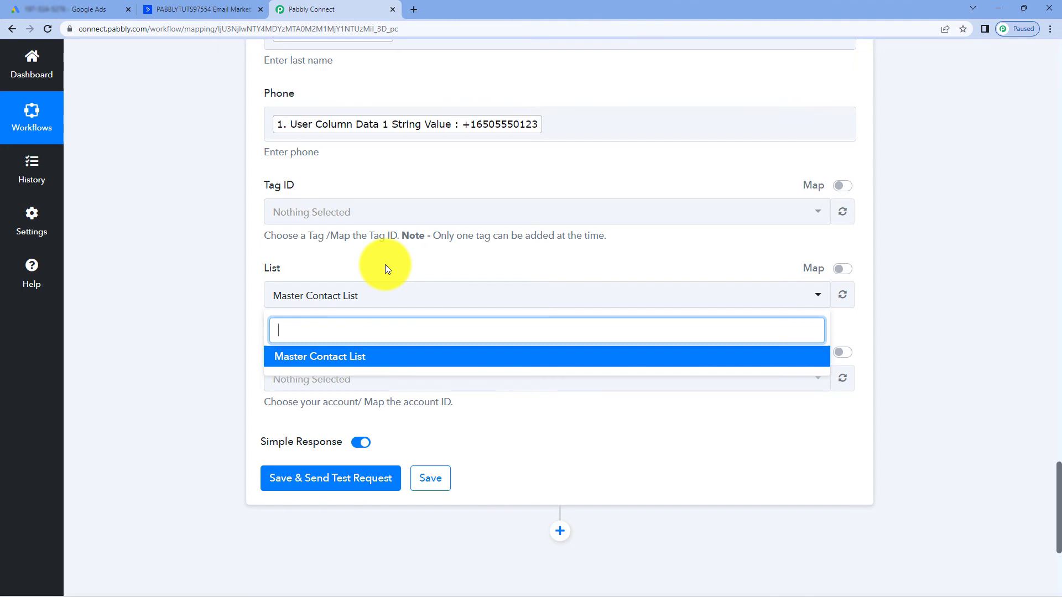
pyautogui.click(332, 362)
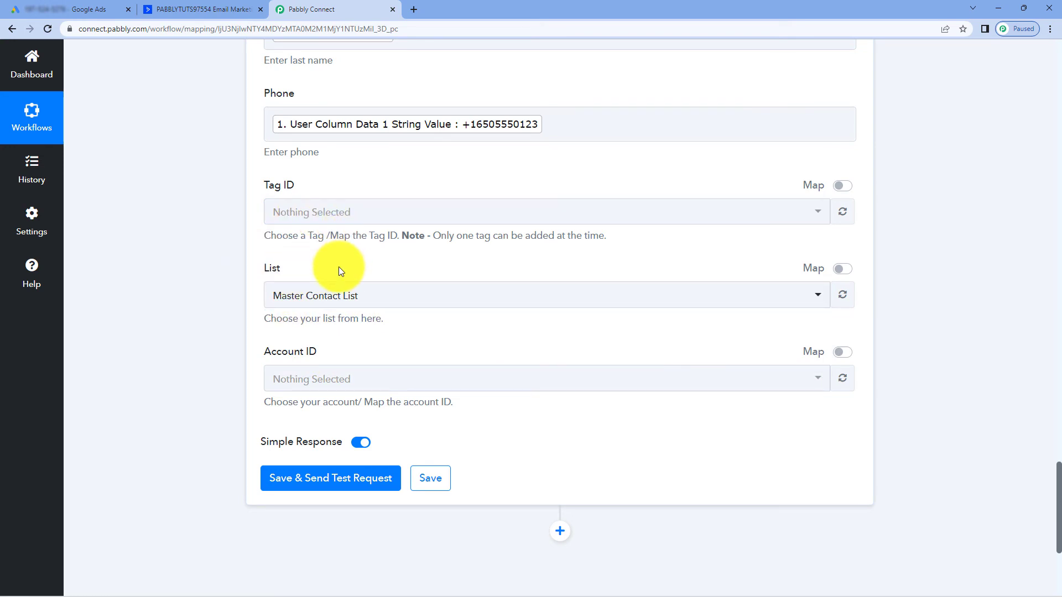
pyautogui.click(380, 290)
pyautogui.click(237, 296)
pyautogui.scroll(-1, 237, 296)
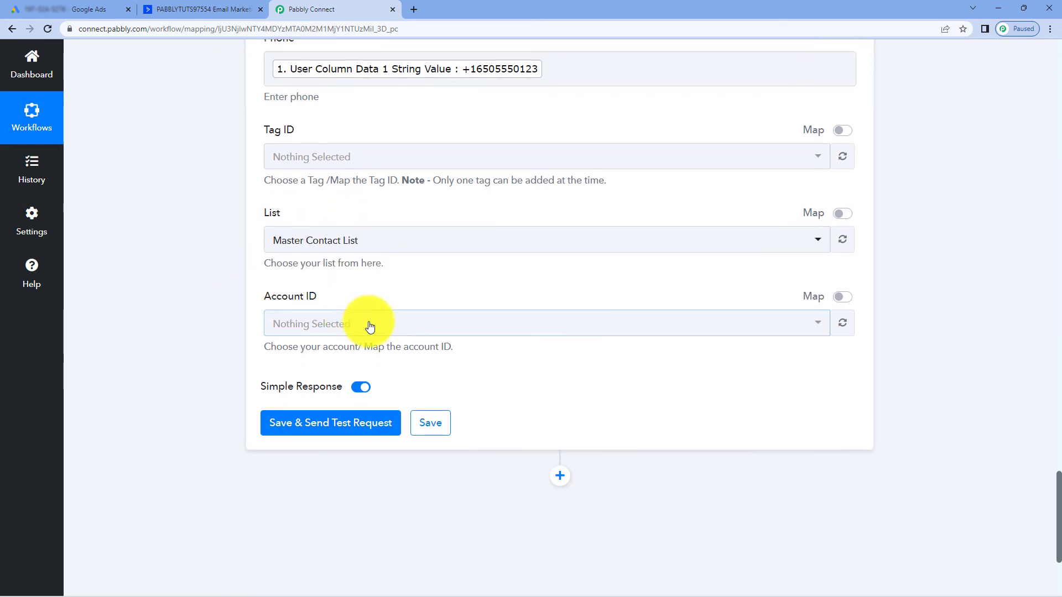
pyautogui.click(367, 323)
pyautogui.click(390, 292)
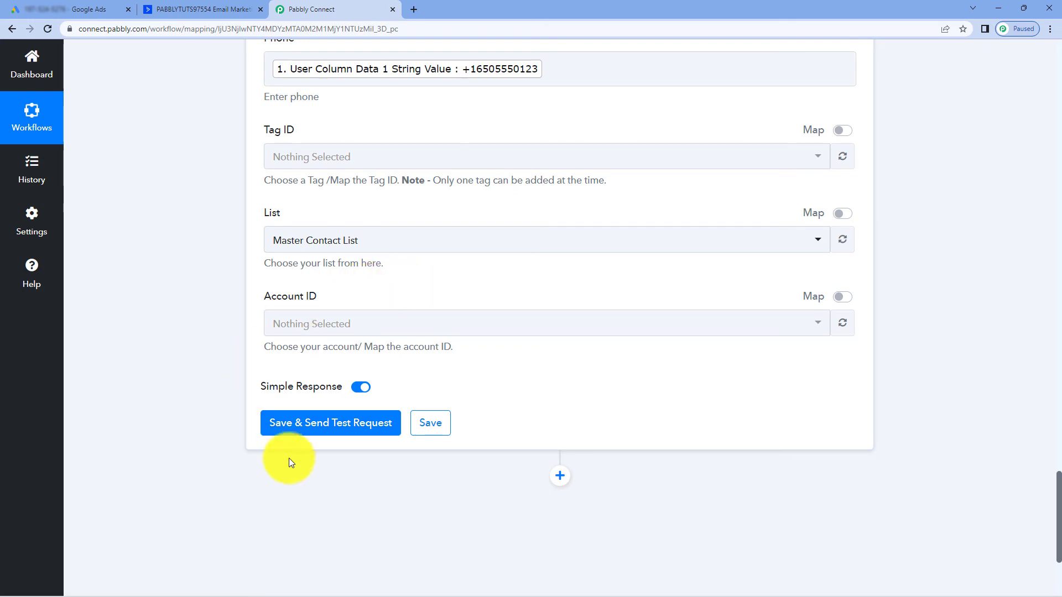
# Step: Save and send a test request, then review the returned contact email, phone, FirstName and LastName
pyautogui.click(344, 425)
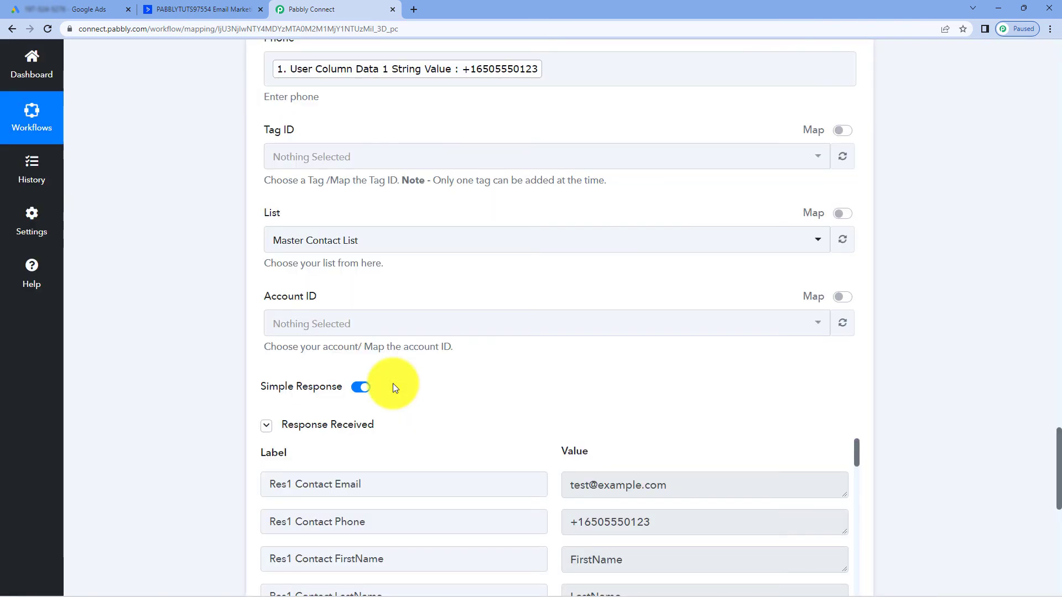
pyautogui.scroll(-2, 406, 384)
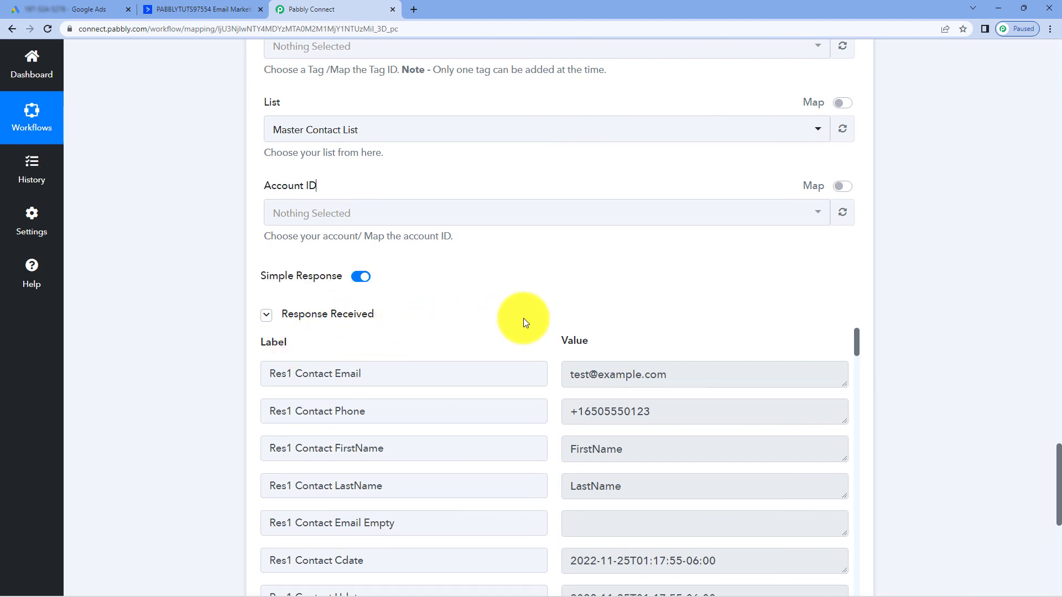
pyautogui.scroll(8, 524, 317)
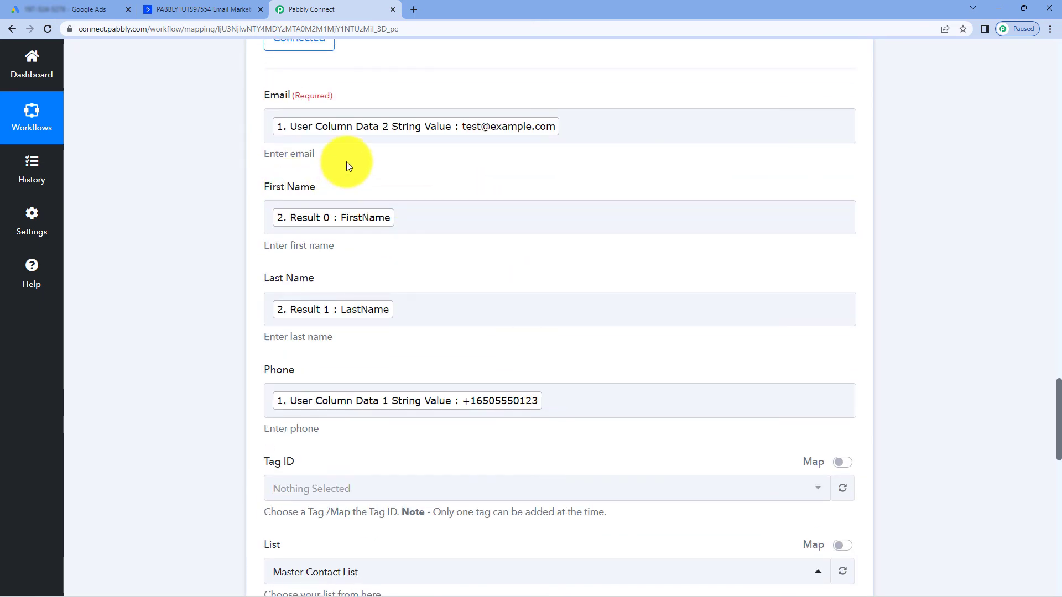
pyautogui.scroll(9, 442, 181)
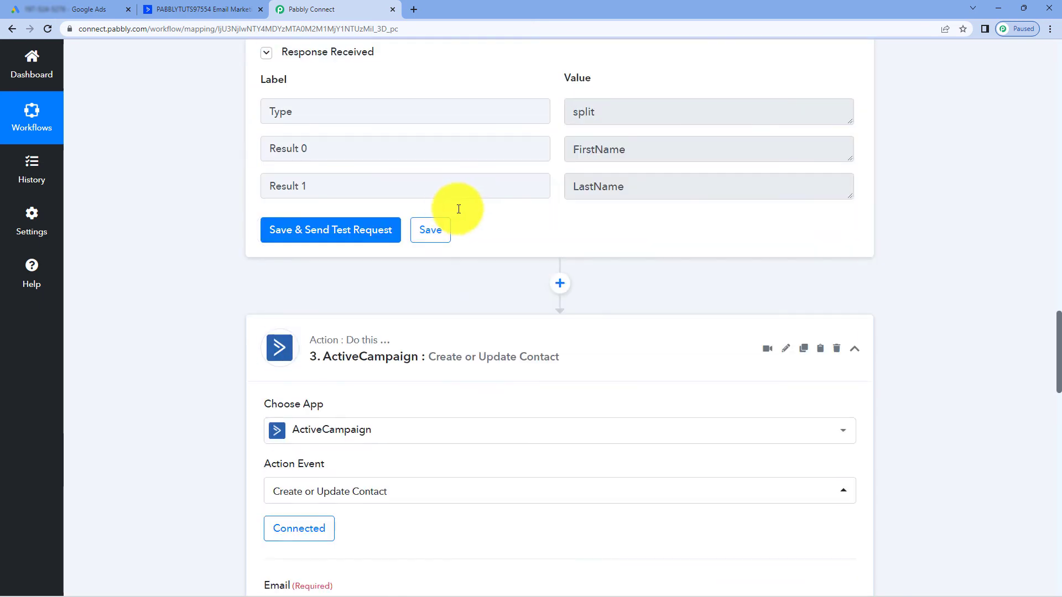
pyautogui.scroll(17, 458, 209)
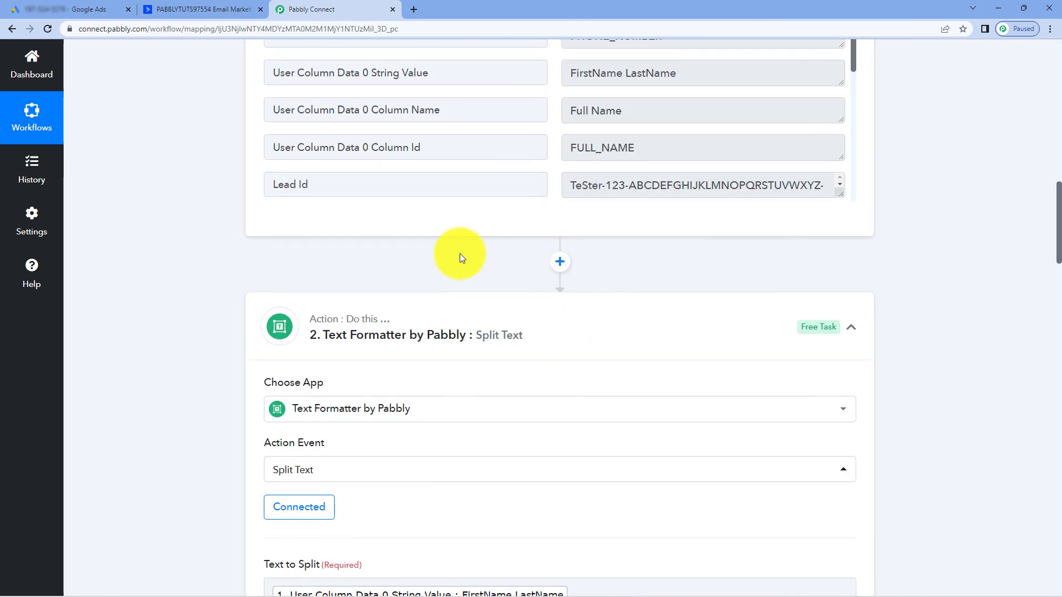
# Step: Check ActiveCampaign's contacts list for the new FirstName LastName contact, declining the migration offer
pyautogui.click(197, 8)
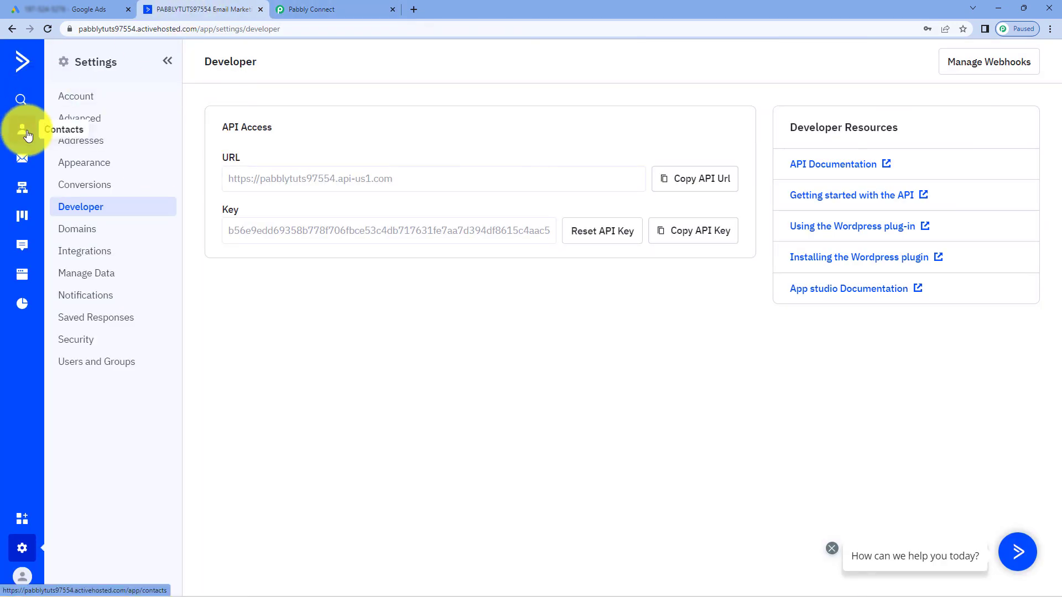
pyautogui.click(23, 131)
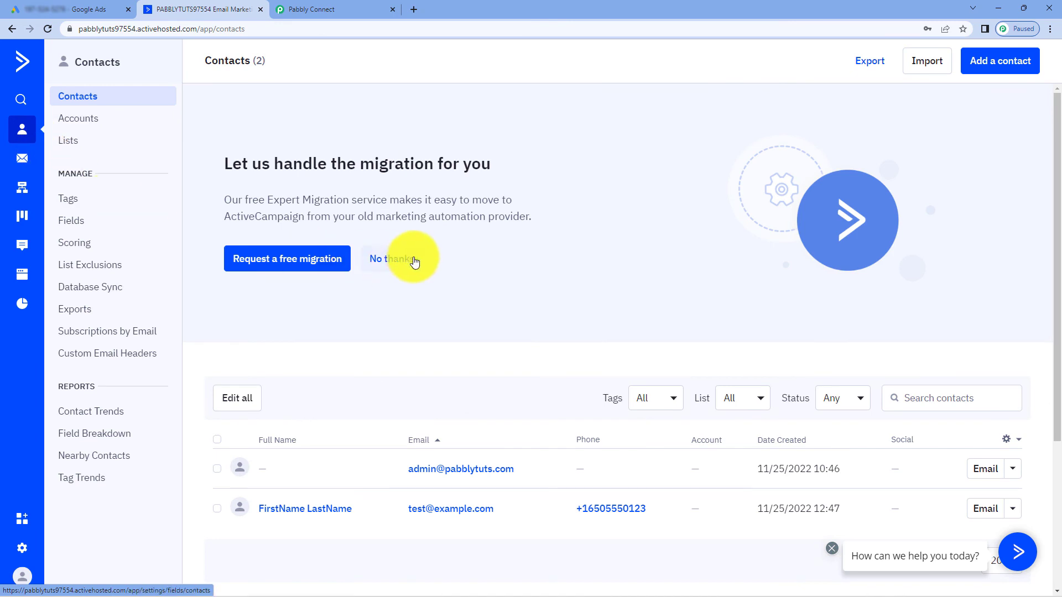
pyautogui.click(415, 262)
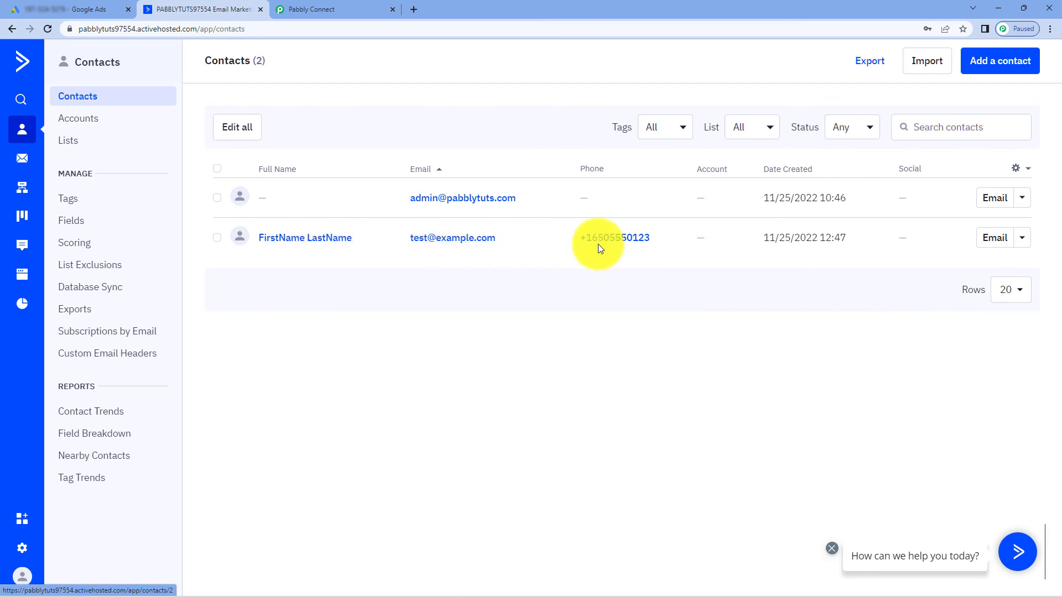
pyautogui.click(332, 8)
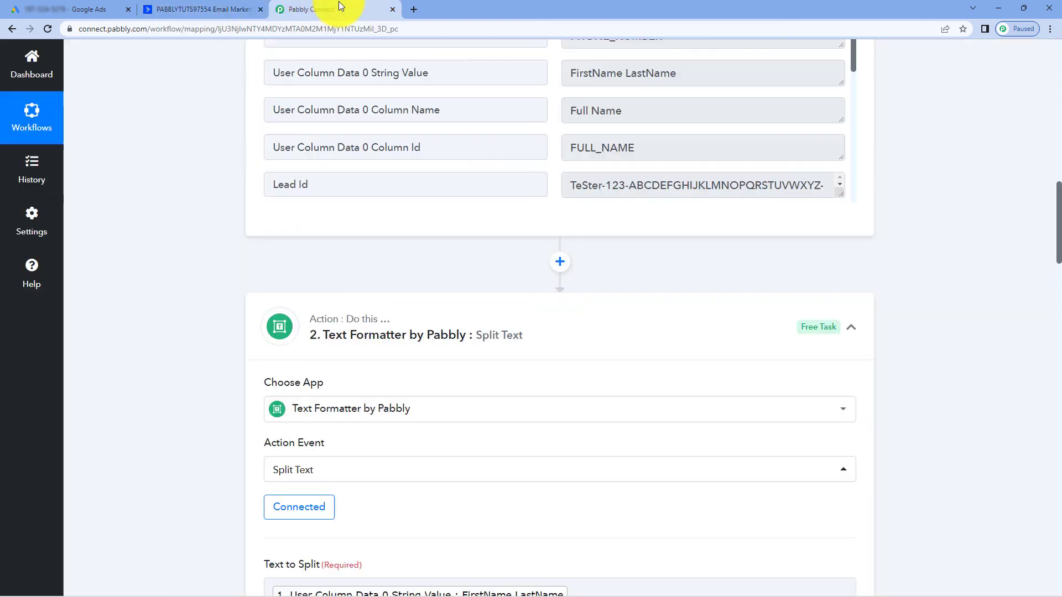
pyautogui.scroll(4, 534, 233)
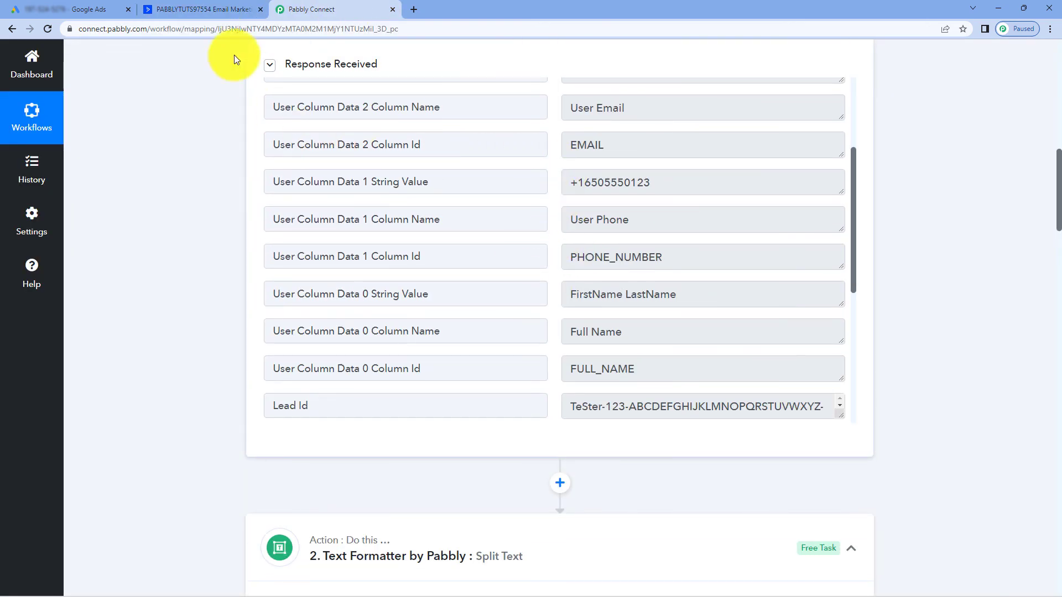
pyautogui.click(221, 12)
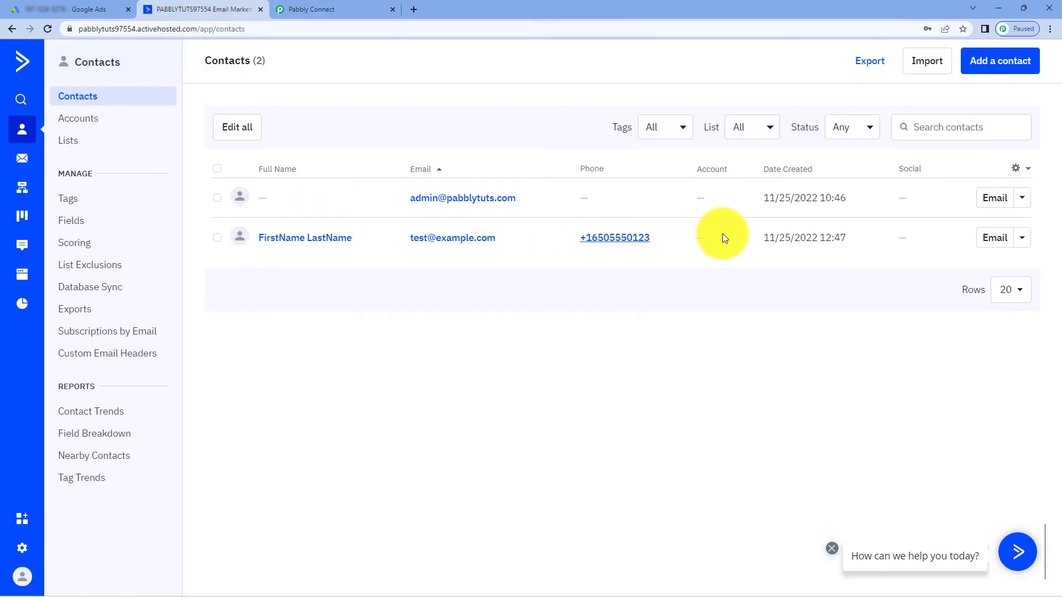
pyautogui.click(299, 6)
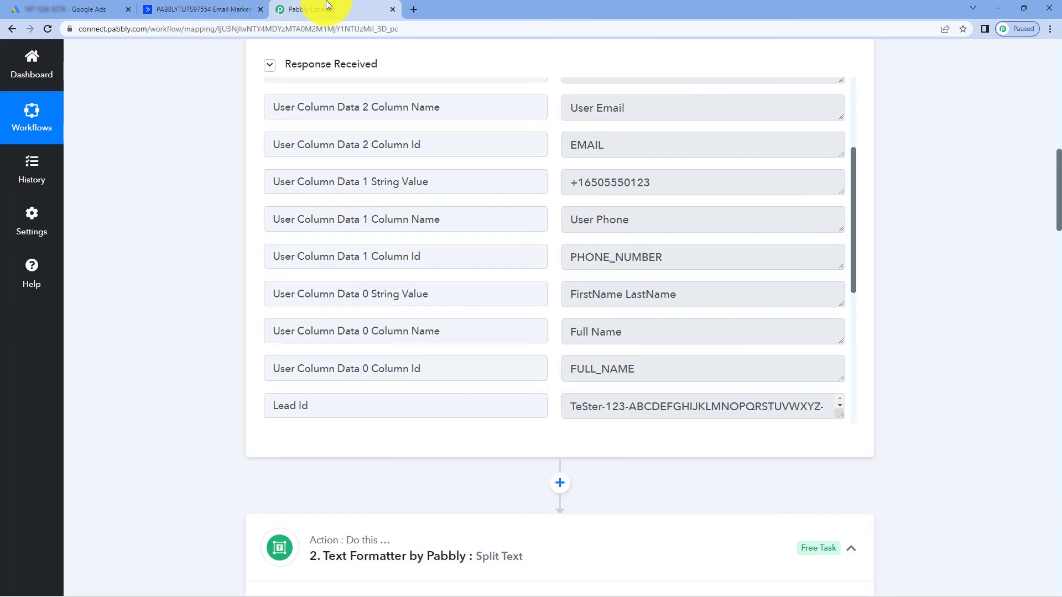
# Step: Collapse the Google Ads, Text Formatter and ActiveCampaign step cards into an overview
pyautogui.scroll(10, 214, 264)
pyautogui.scroll(2, 231, 258)
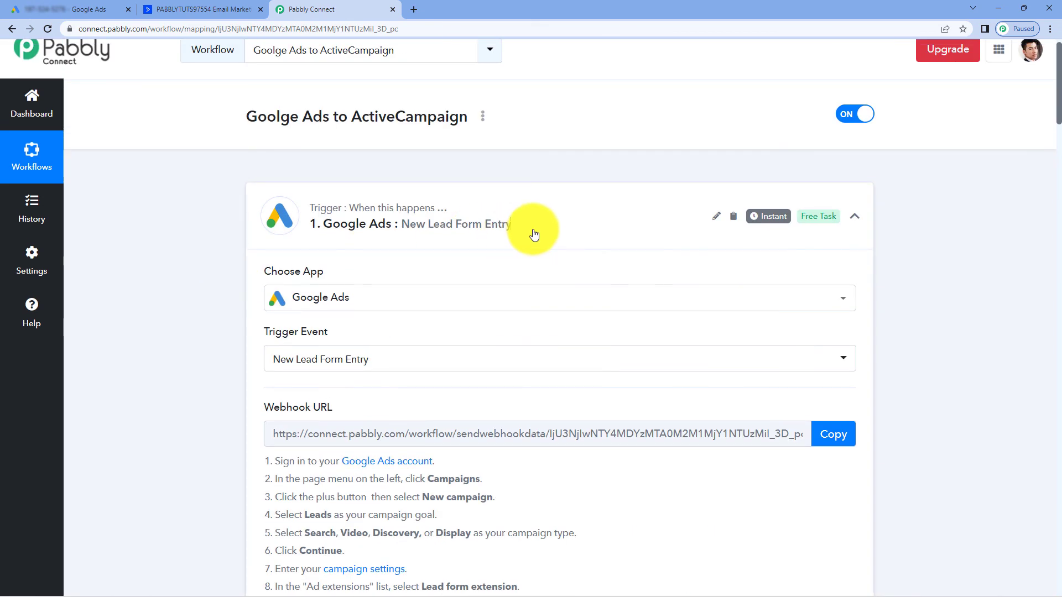
pyautogui.click(533, 233)
pyautogui.scroll(-1, 304, 239)
pyautogui.click(640, 273)
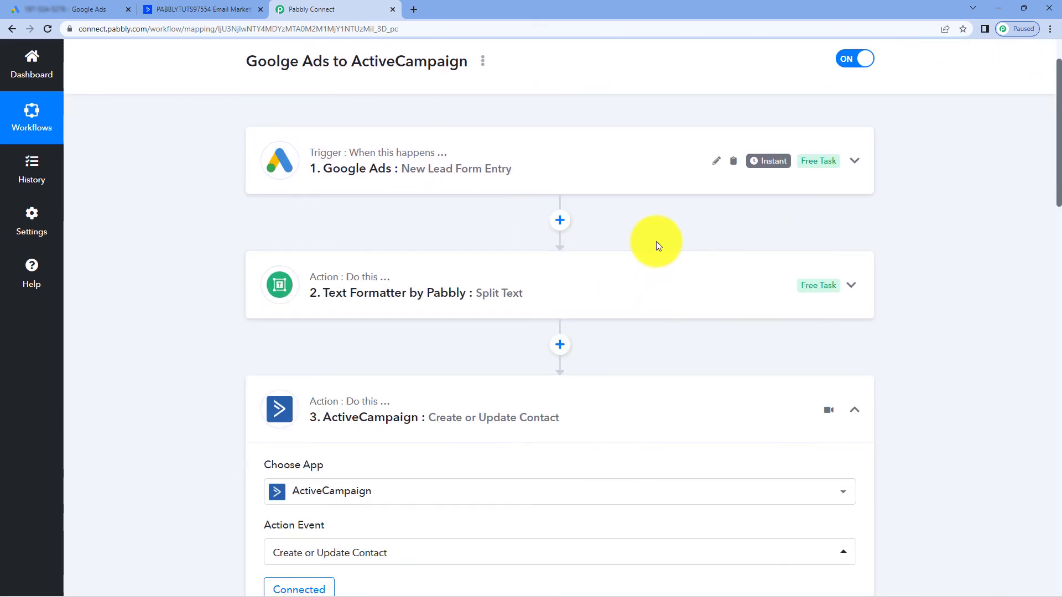
pyautogui.click(612, 383)
pyautogui.scroll(1, 619, 305)
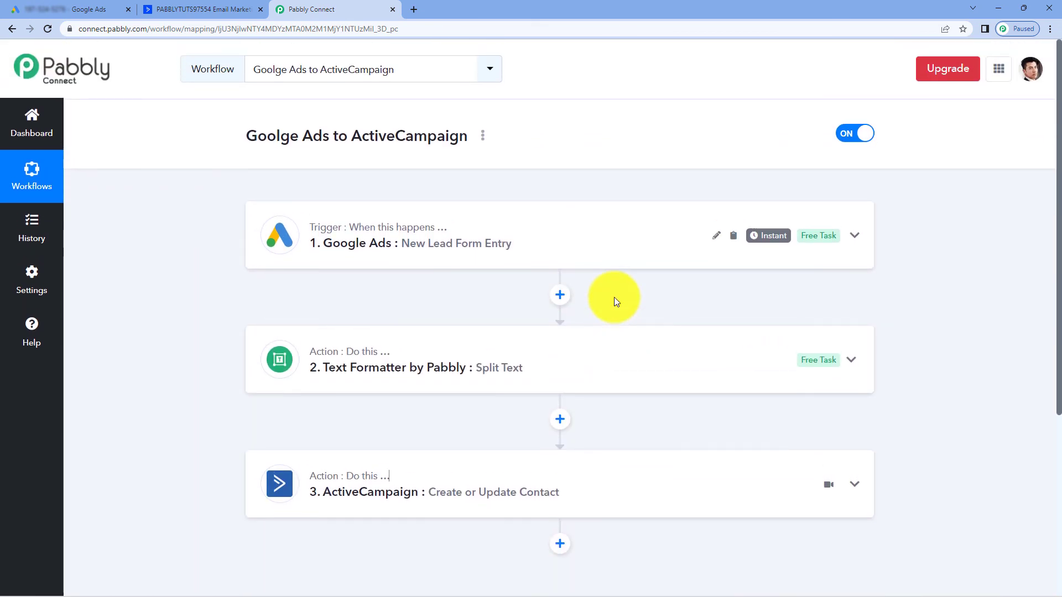